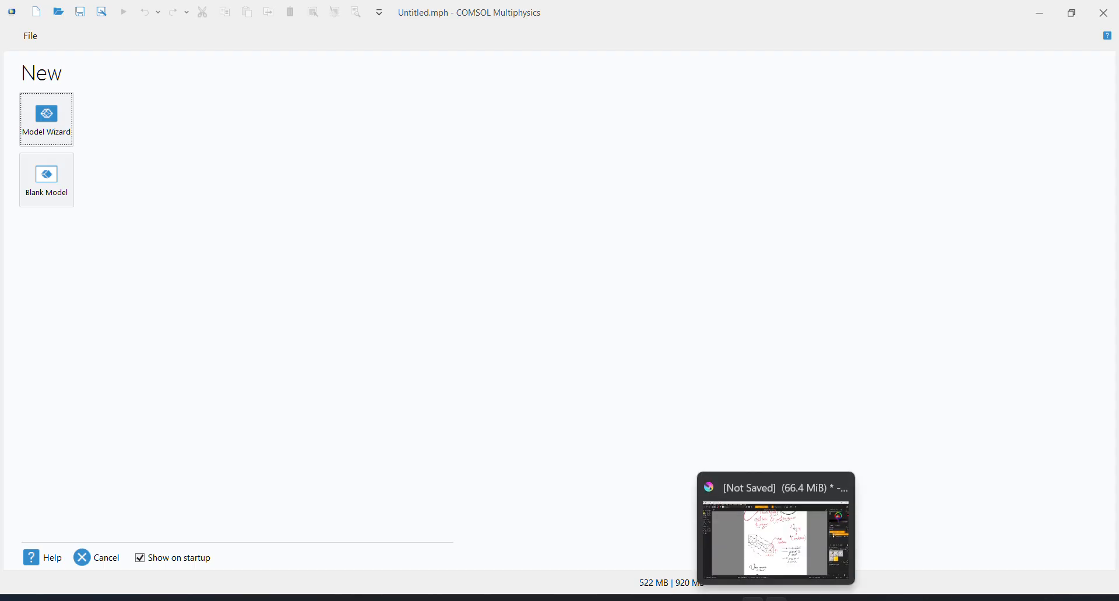
Switch to Krita and tick off the "cuboidal" note beside the cantilever sketch with two short strokes
click(776, 599)
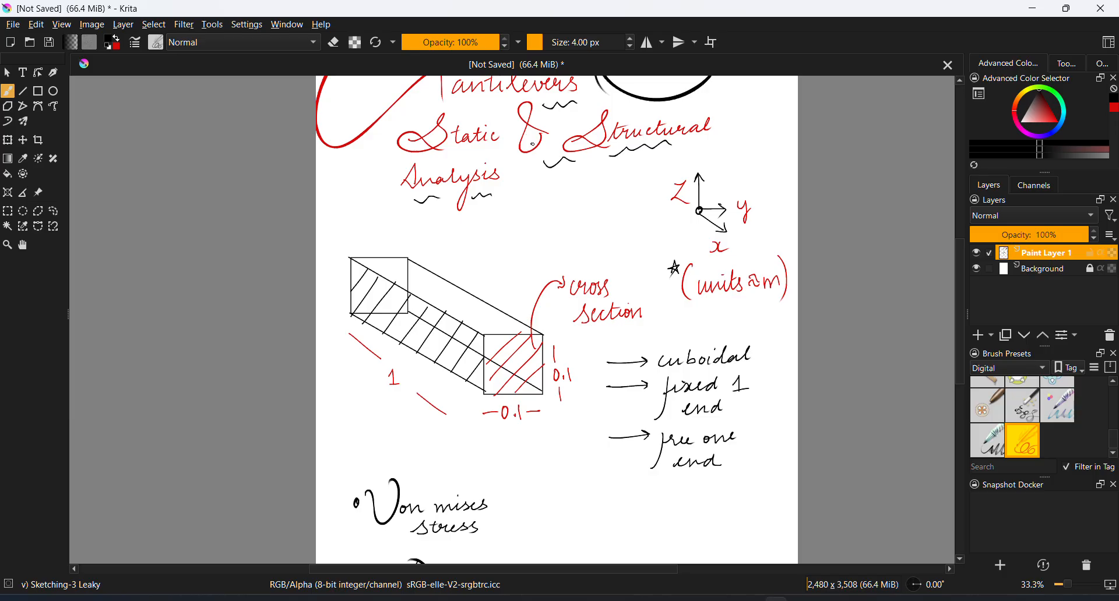
key(space)
drag(542, 214, 504, 242)
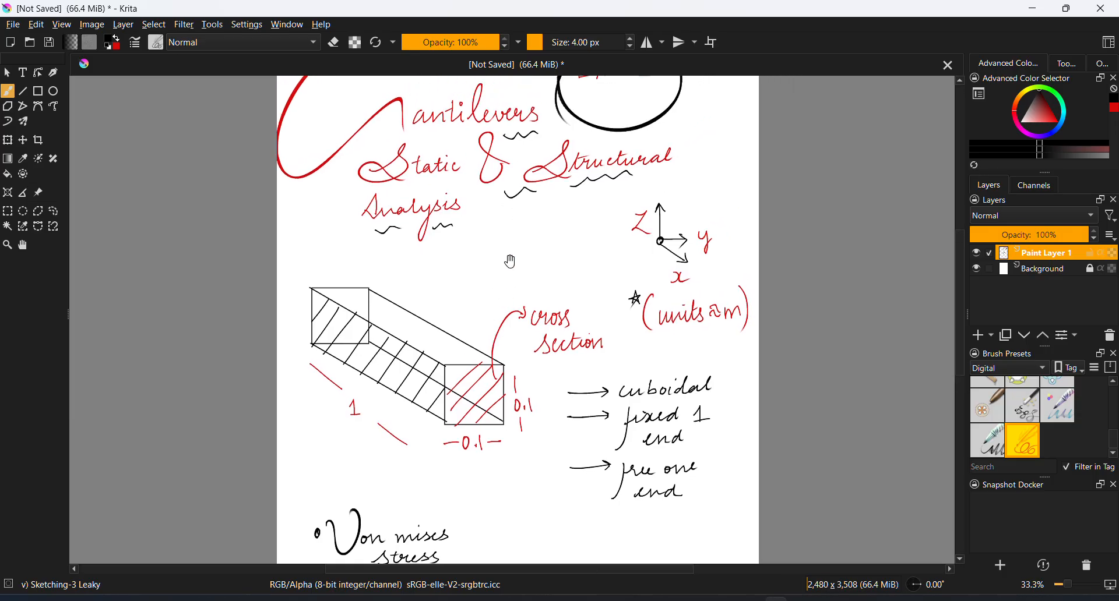
mouse_move(526, 279)
mouse_down()
mouse_move(505, 298)
mouse_move(491, 265)
mouse_move(502, 254)
mouse_move(500, 322)
mouse_move(505, 277)
mouse_up()
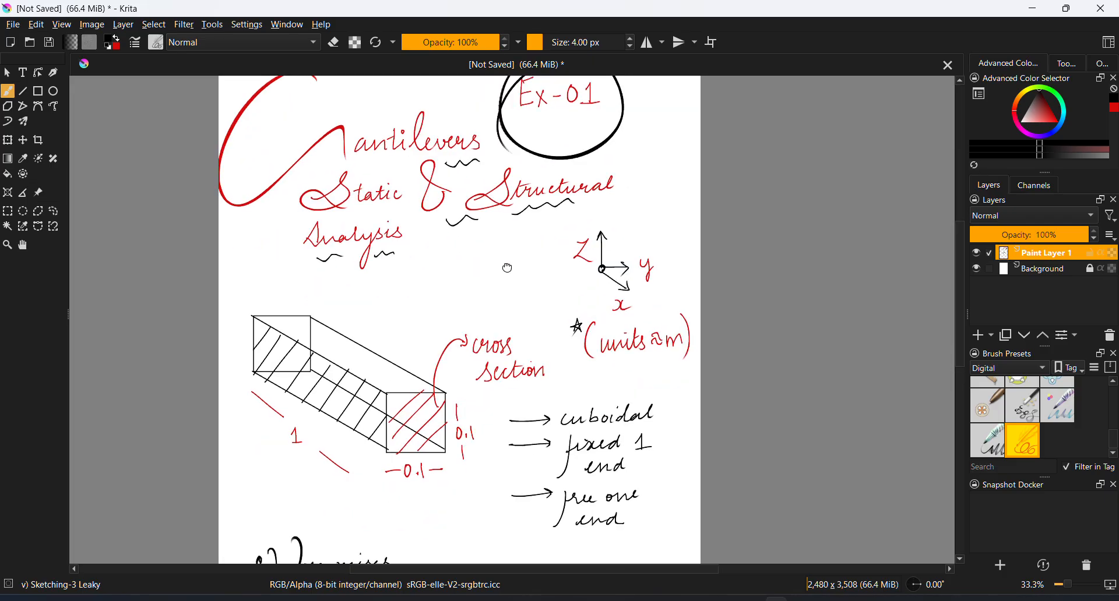
drag(495, 327, 497, 301)
drag(502, 260, 507, 225)
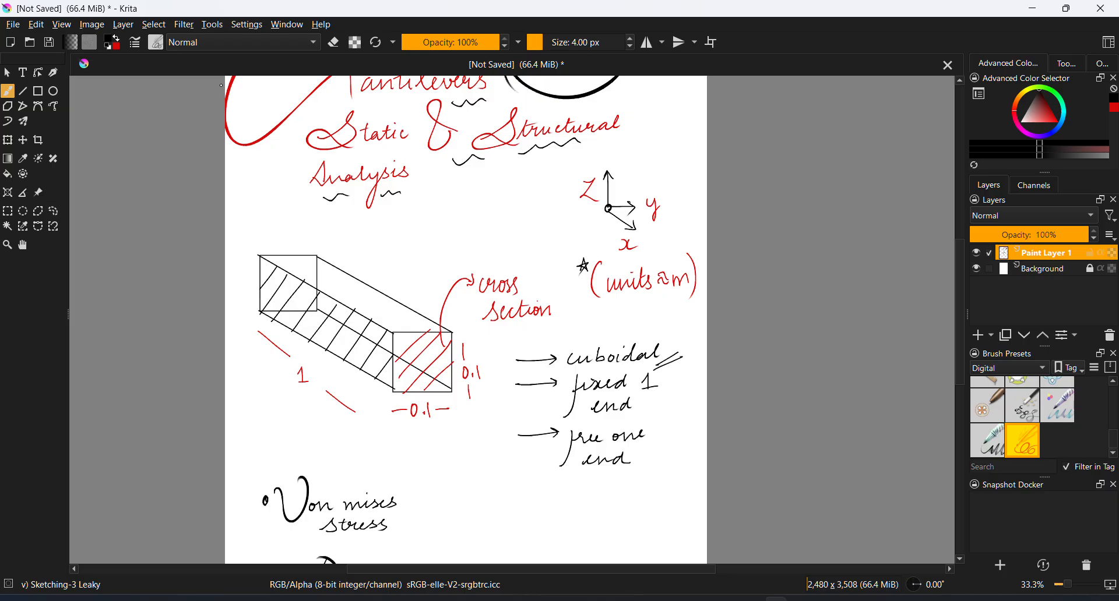
Hatch the far end face of the sketched cantilever in red and label it "fixed" with an arrow
click(122, 40)
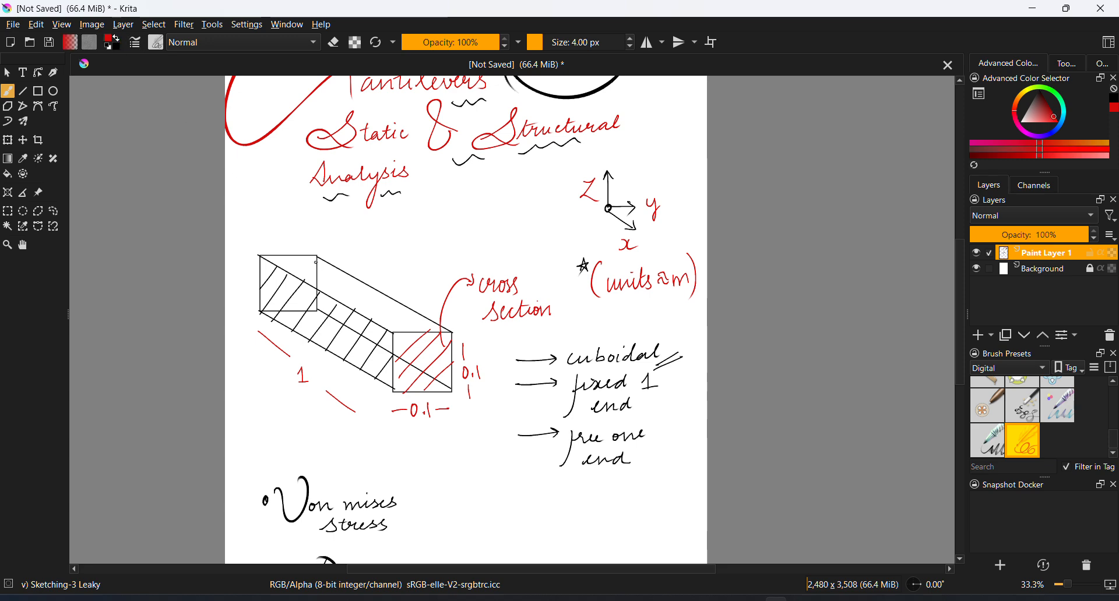
key(ctrl+plus)
key(space)
drag(232, 277, 310, 298)
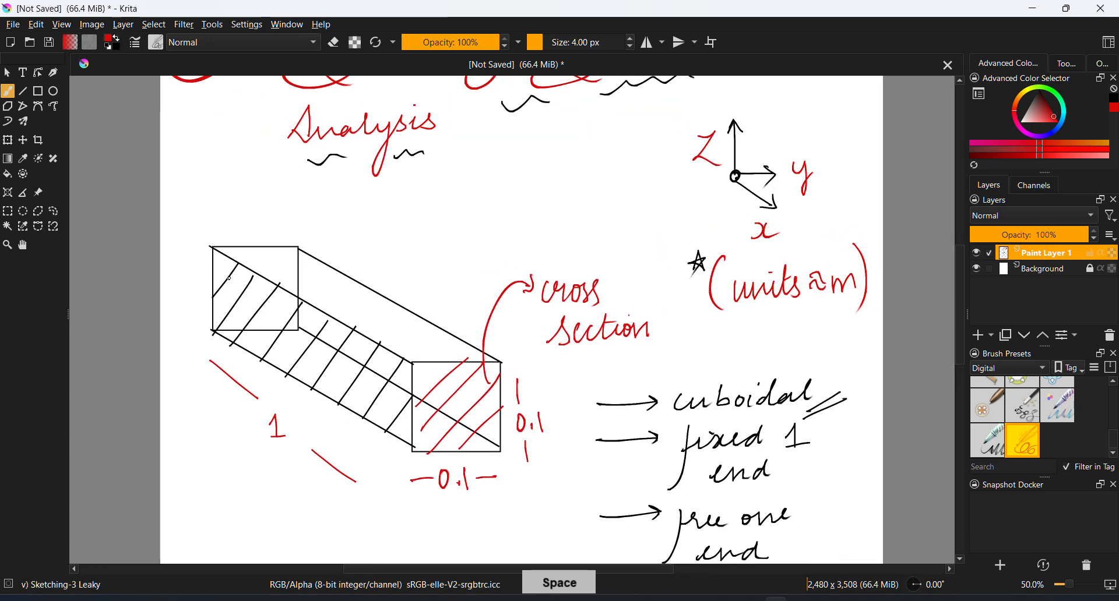
drag(212, 287, 256, 244)
mouse_move(214, 306)
mouse_down()
mouse_move(274, 250)
mouse_move(280, 258)
mouse_up()
drag(227, 328, 288, 272)
mouse_move(255, 330)
mouse_down()
mouse_move(287, 304)
mouse_move(255, 219)
mouse_move(266, 200)
mouse_move(310, 199)
mouse_move(315, 182)
mouse_up()
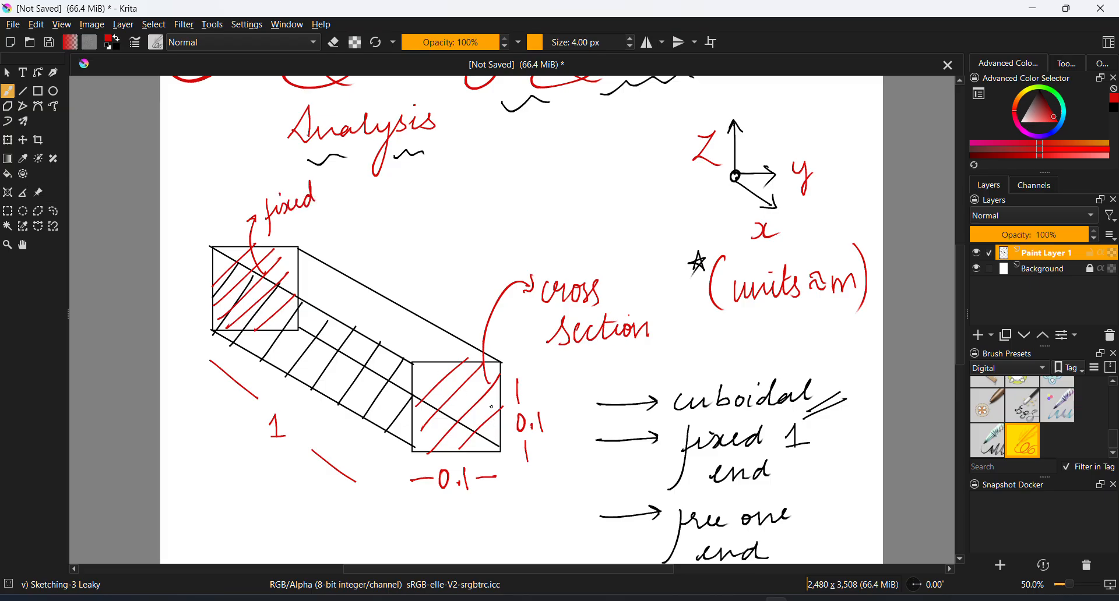
Draw one upward and one downward red arrow at the cantilever's free end
drag(511, 385, 487, 328)
key(minus)
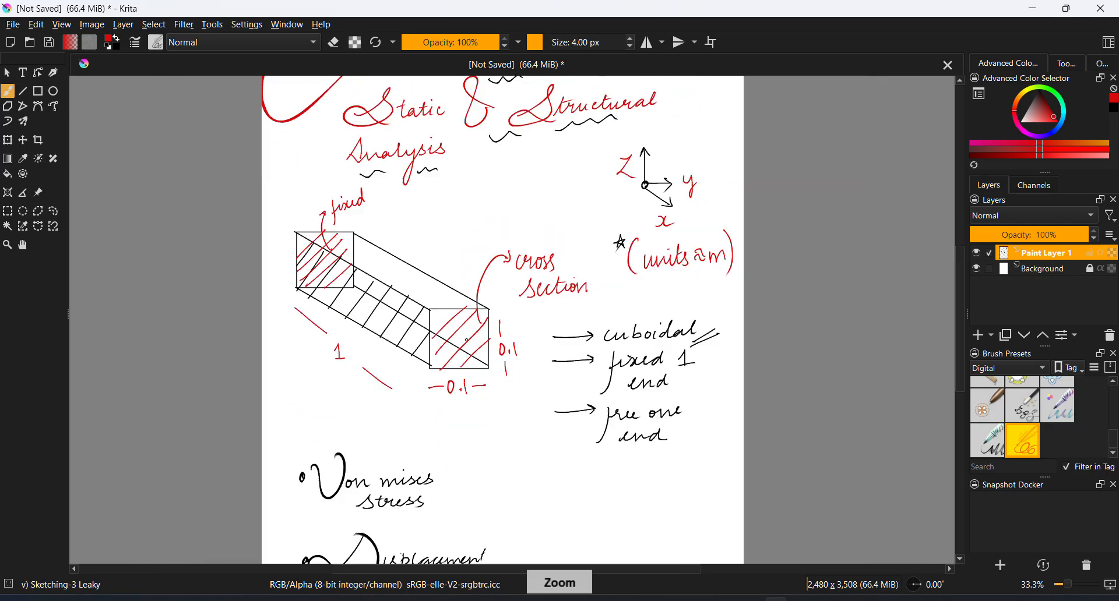
drag(469, 294, 466, 262)
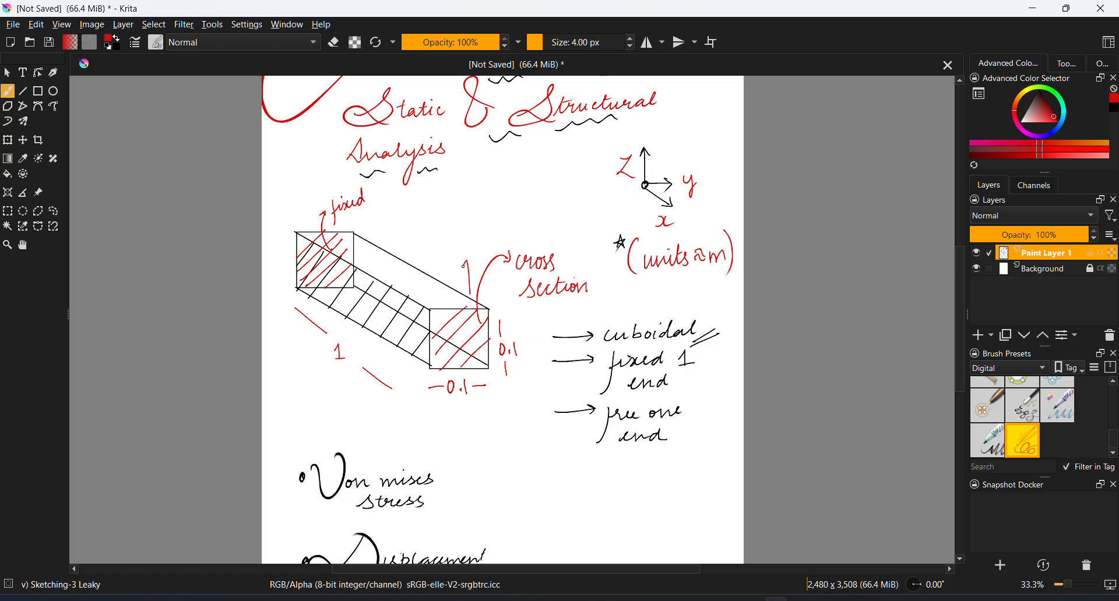
drag(490, 374, 488, 398)
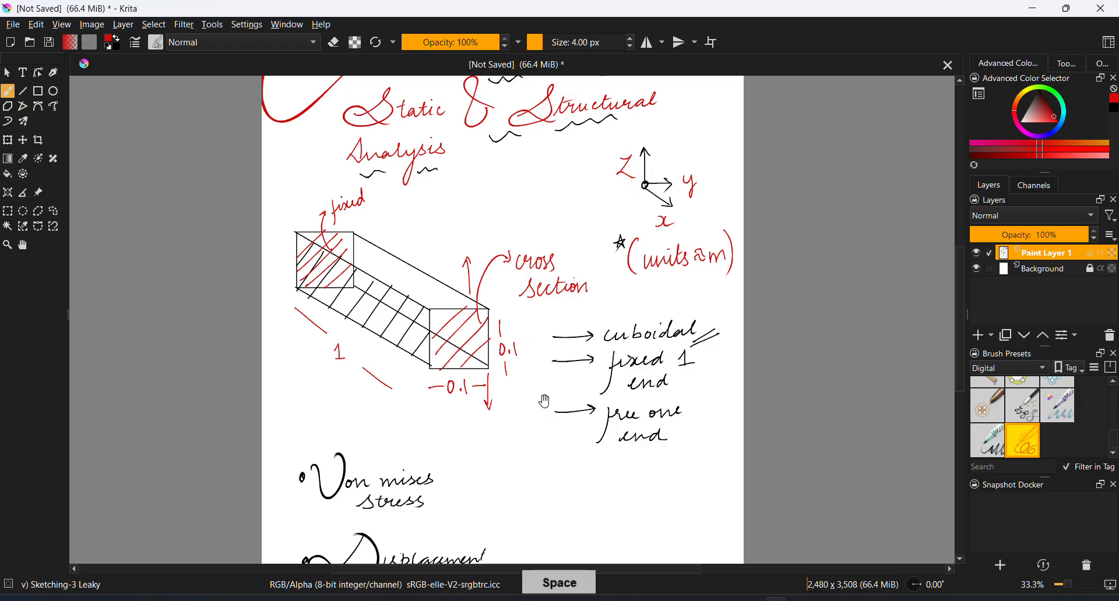
Tick off the "Von mises stress" note in red
drag(534, 328, 528, 270)
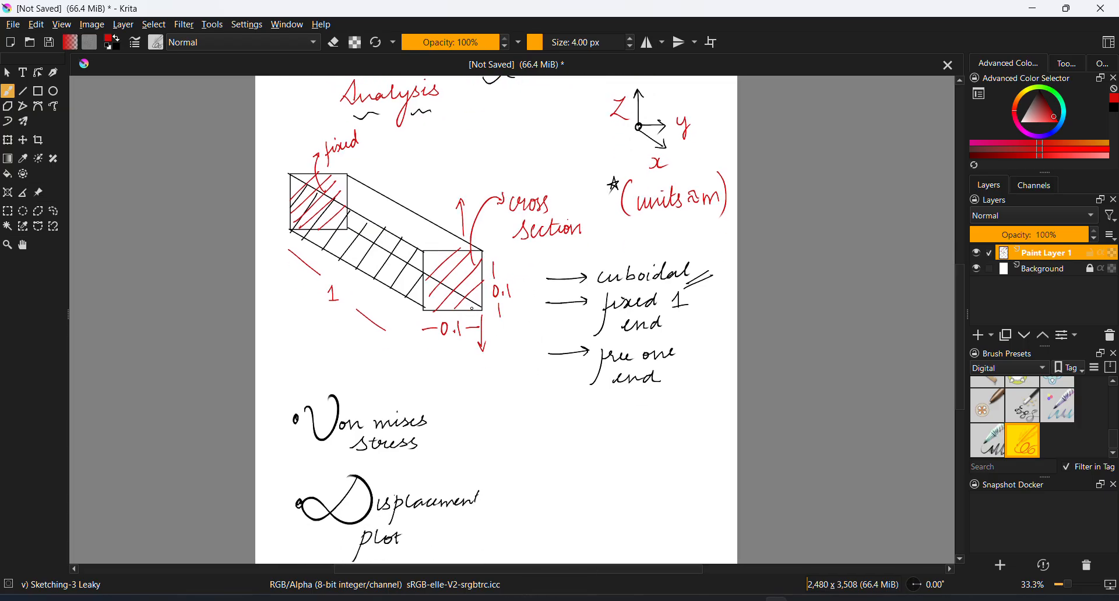
drag(472, 309, 464, 269)
drag(420, 403, 394, 425)
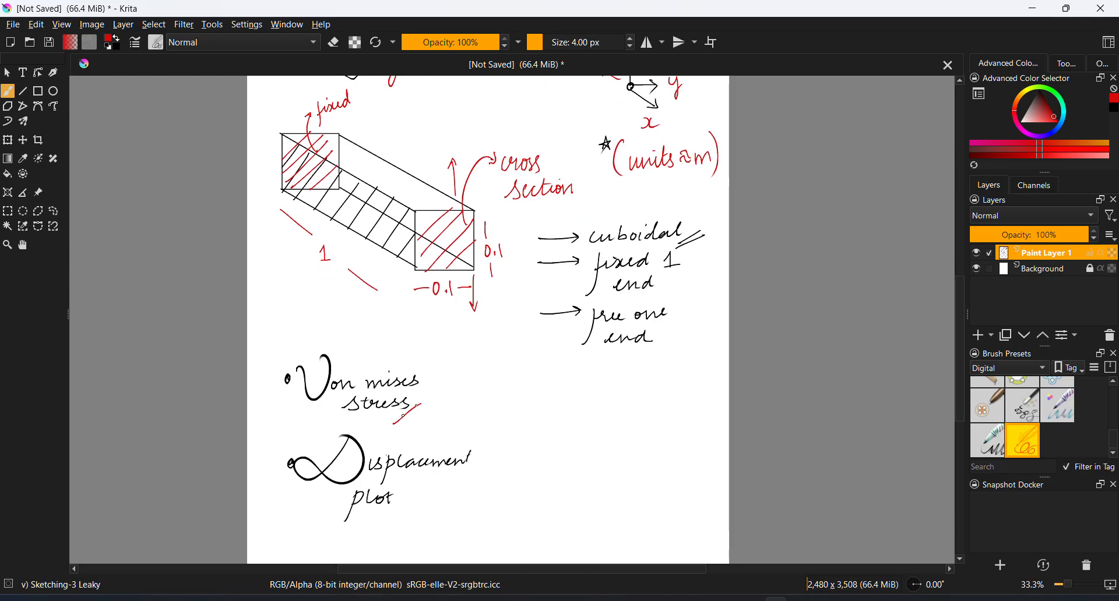
drag(532, 370, 494, 399)
Handwrite the bullet note "Static study" in red in the blank area below the "free one end" note
drag(579, 445, 567, 418)
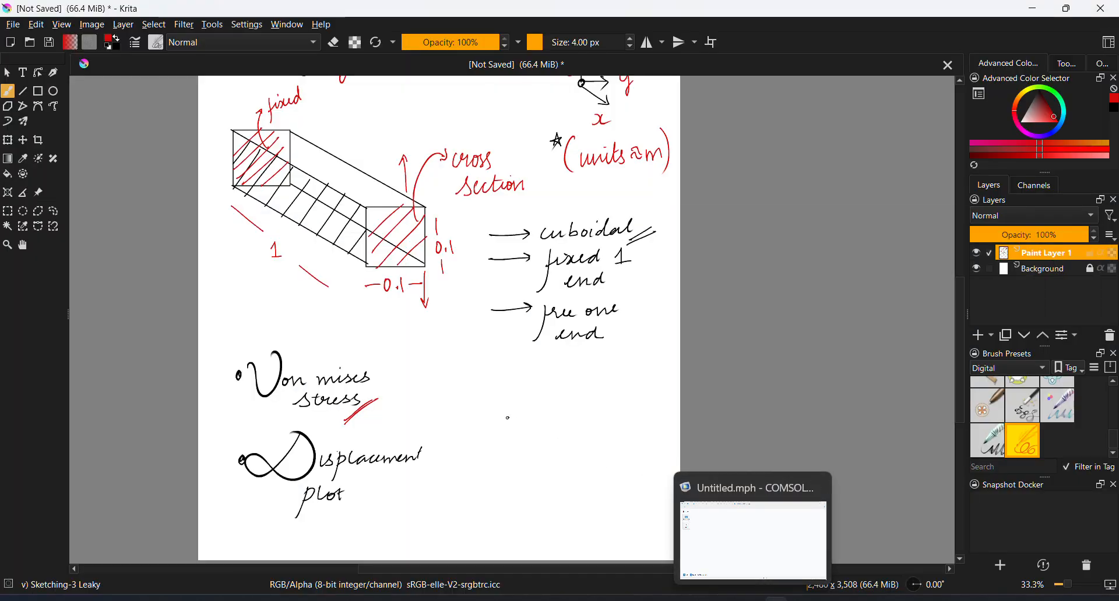
key(space)
mouse_move(519, 405)
mouse_down()
mouse_move(475, 363)
mouse_move(485, 345)
mouse_move(471, 369)
mouse_move(508, 359)
mouse_up()
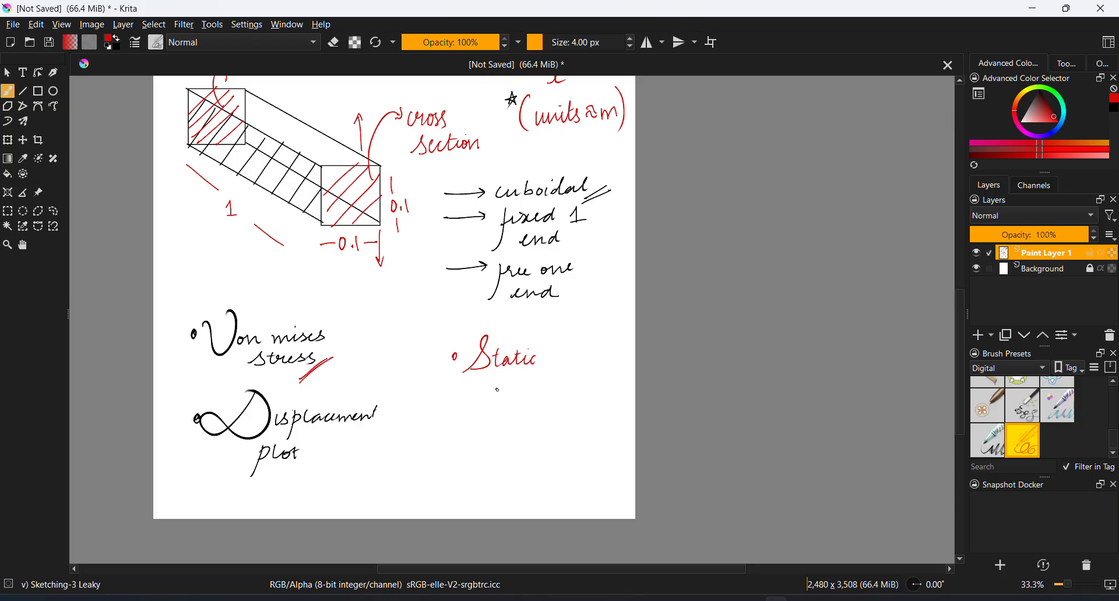
mouse_move(510, 379)
mouse_down()
mouse_move(550, 387)
mouse_move(539, 418)
mouse_up()
Tick off the "Displacement plot" note with two short red strokes
key(space)
mouse_move(373, 294)
mouse_down()
mouse_move(376, 350)
mouse_move(476, 398)
mouse_move(464, 413)
mouse_move(446, 353)
mouse_move(454, 330)
mouse_up()
key(space)
drag(377, 544, 412, 513)
drag(379, 547, 401, 524)
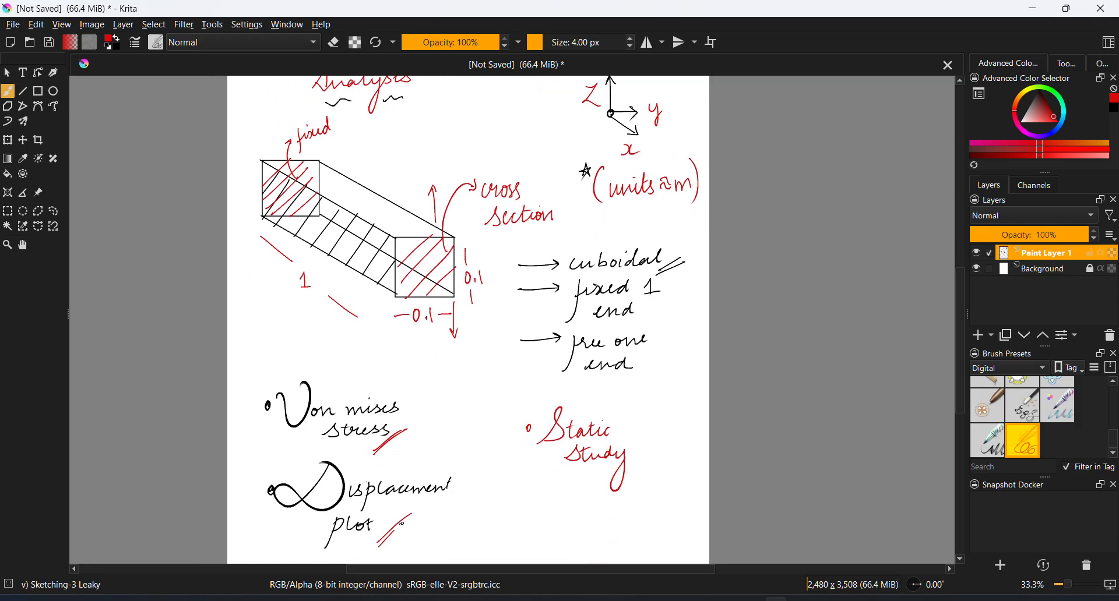
key(space)
drag(435, 402, 440, 440)
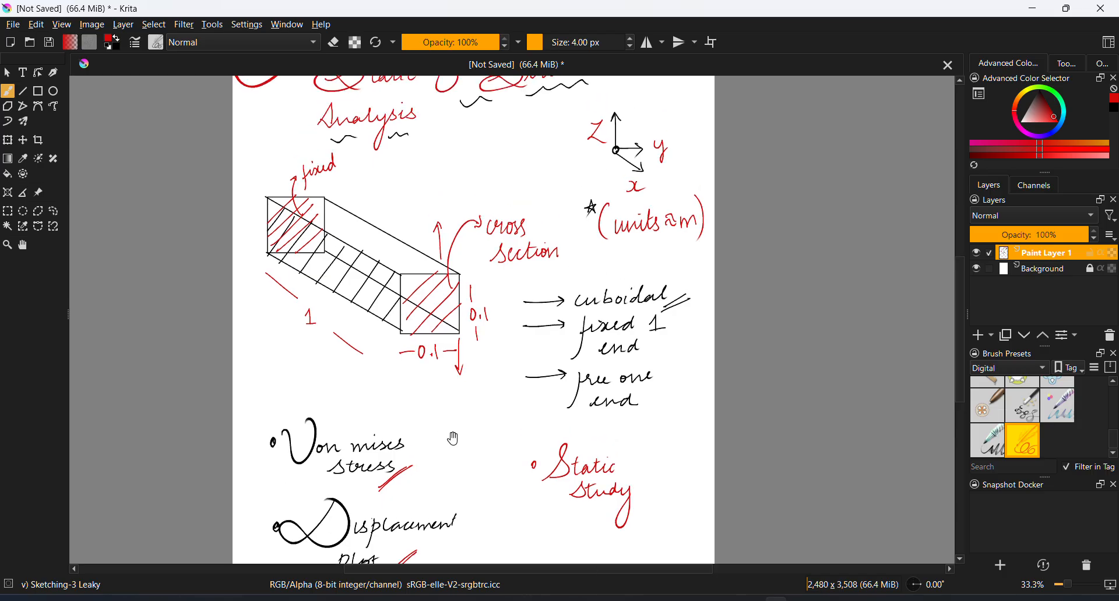
Switch to COMSOL Multiphysics and start a new model with the Model Wizard in 3D space dimension
click(757, 598)
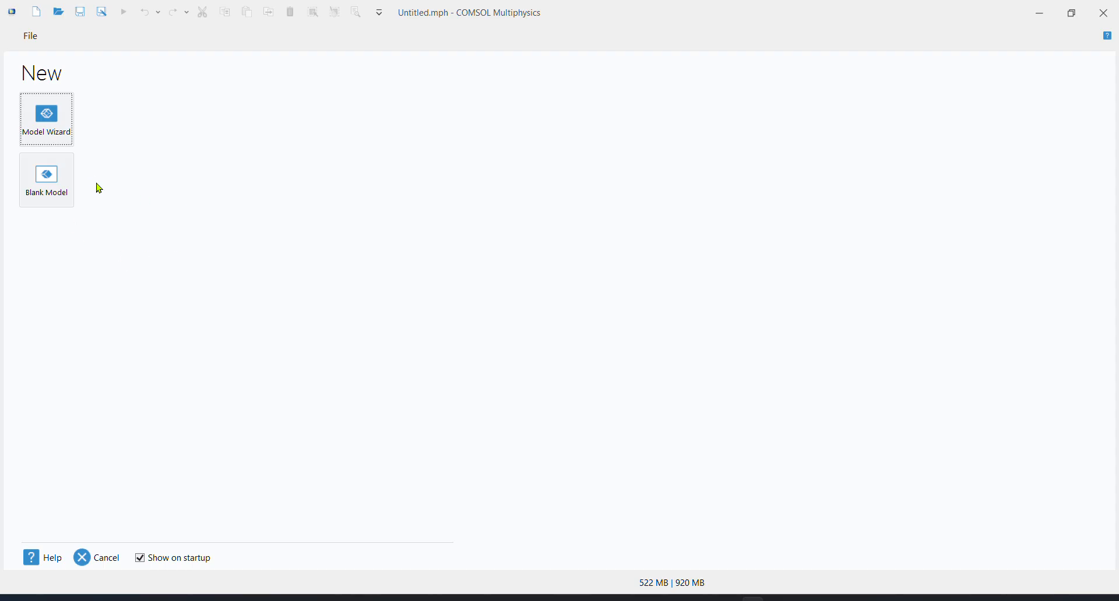
click(65, 126)
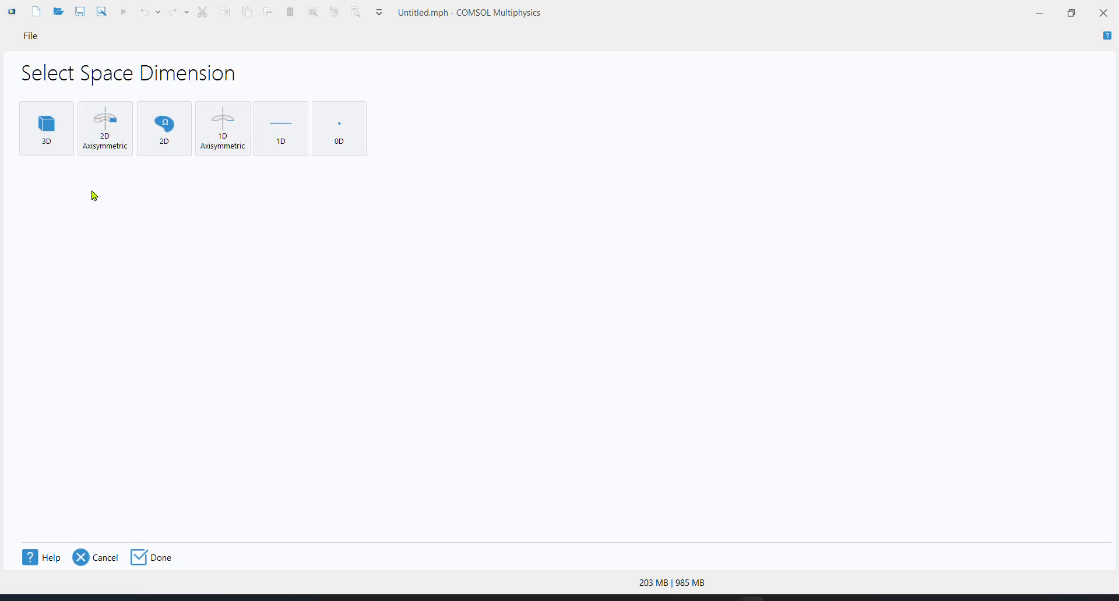
click(50, 132)
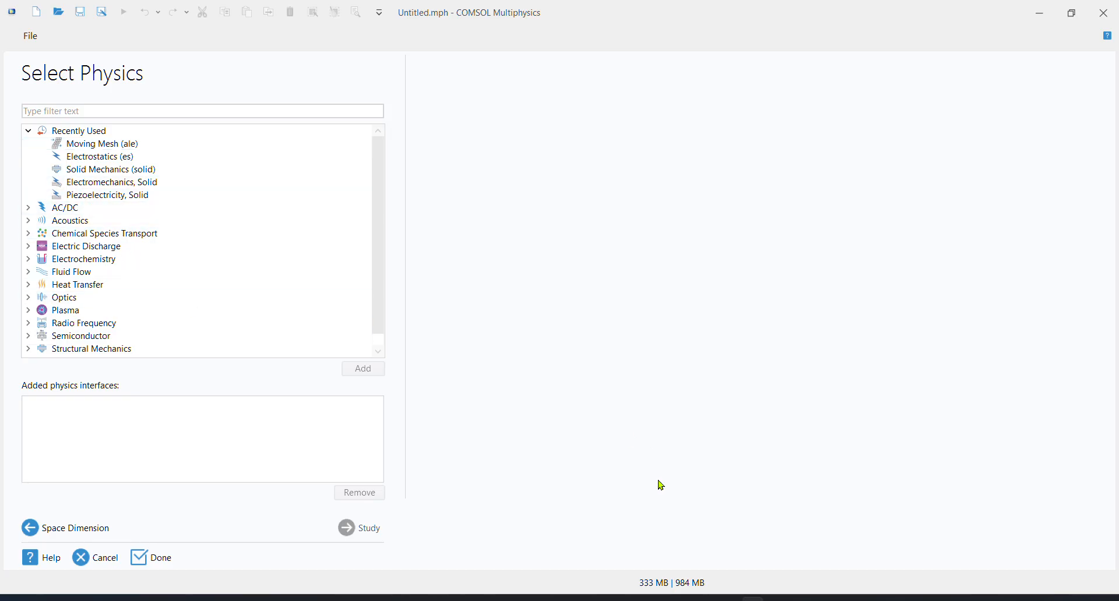
Switch to Krita and handwrite "Linear Elastic property" in red beside the "Displacement plot" note
click(777, 599)
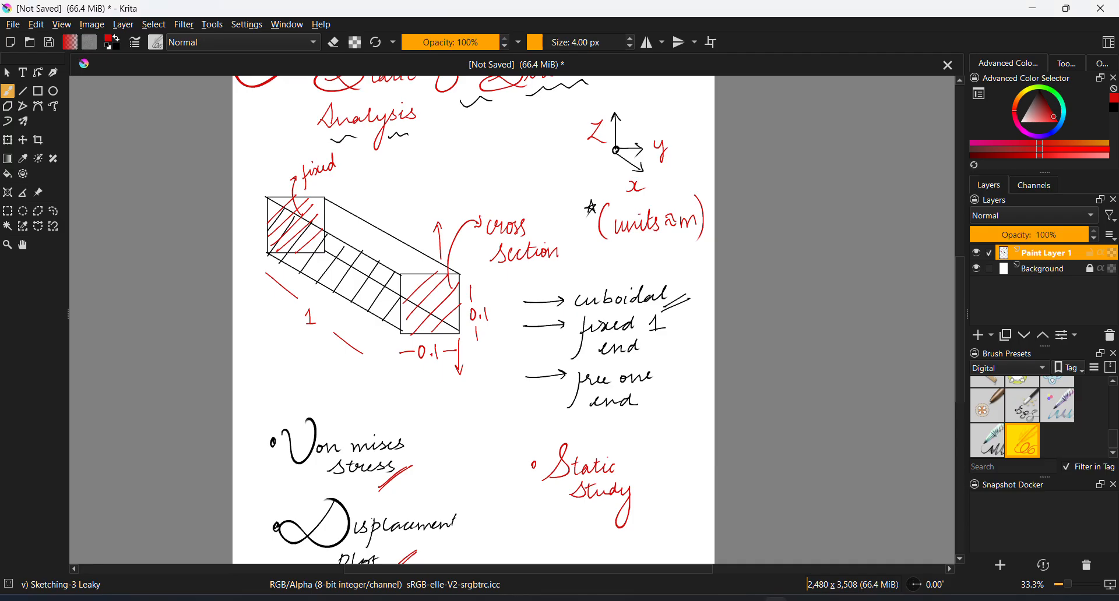
click(777, 599)
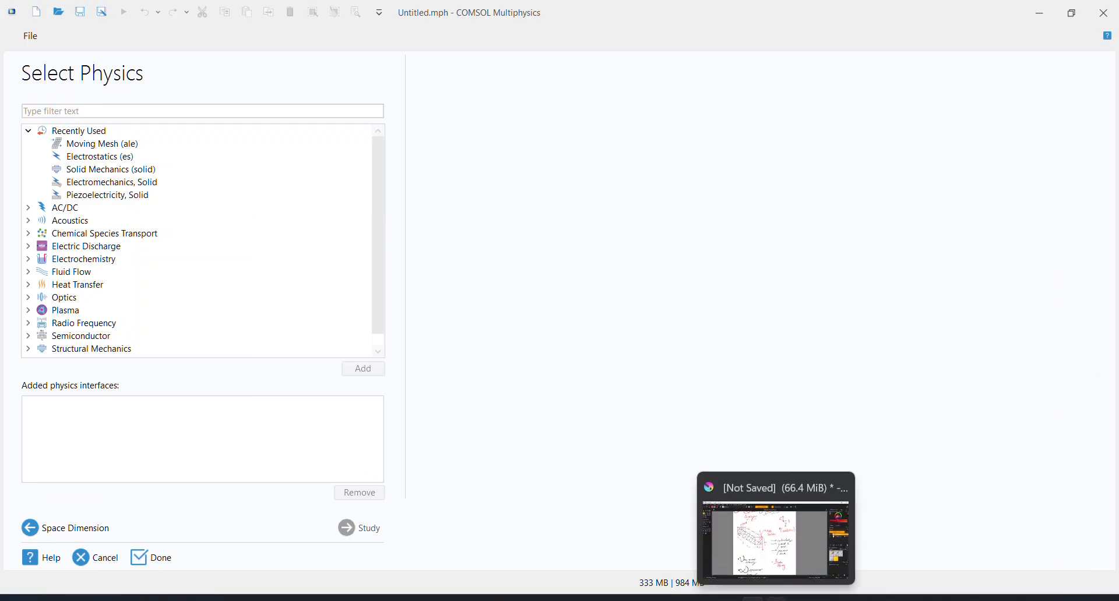
click(777, 599)
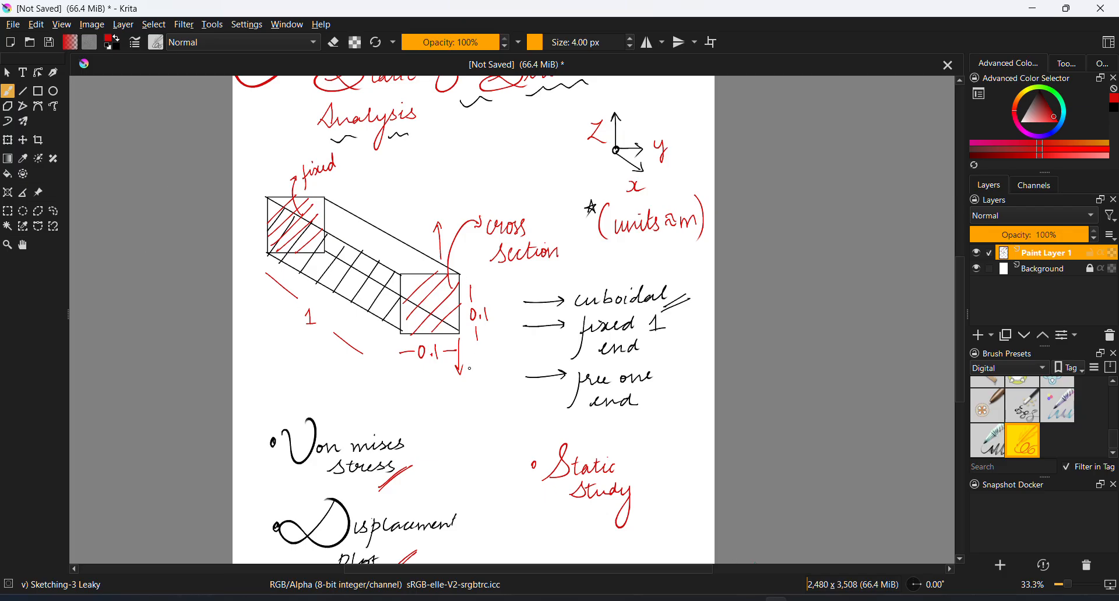
key(space)
drag(470, 376, 454, 314)
mouse_move(422, 412)
mouse_down()
mouse_move(420, 352)
mouse_move(432, 352)
mouse_up()
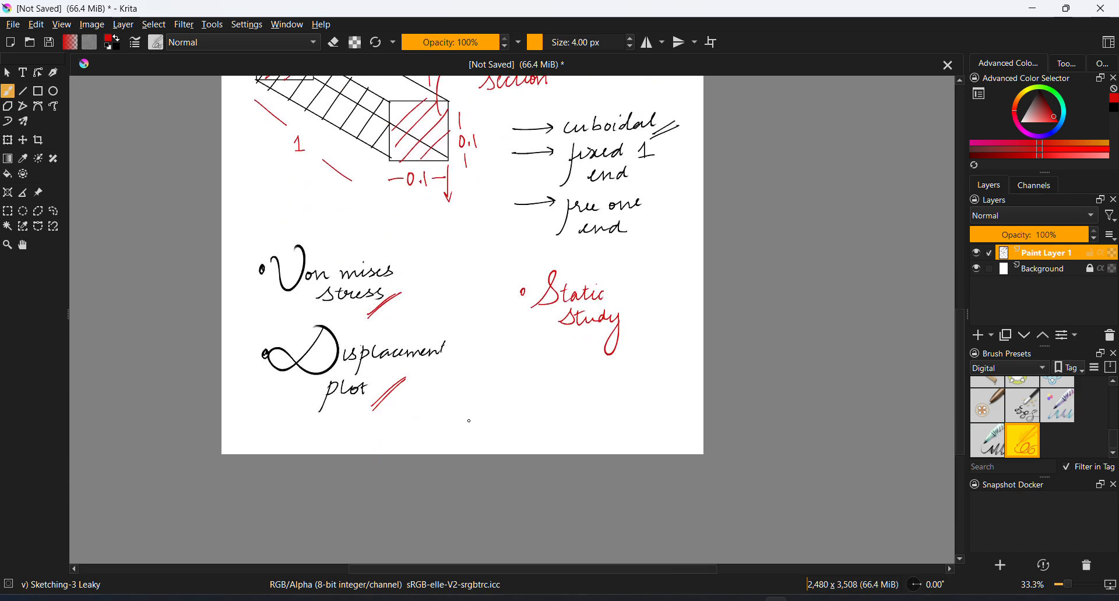
mouse_move(465, 384)
mouse_down()
mouse_move(463, 396)
mouse_move(515, 390)
mouse_up()
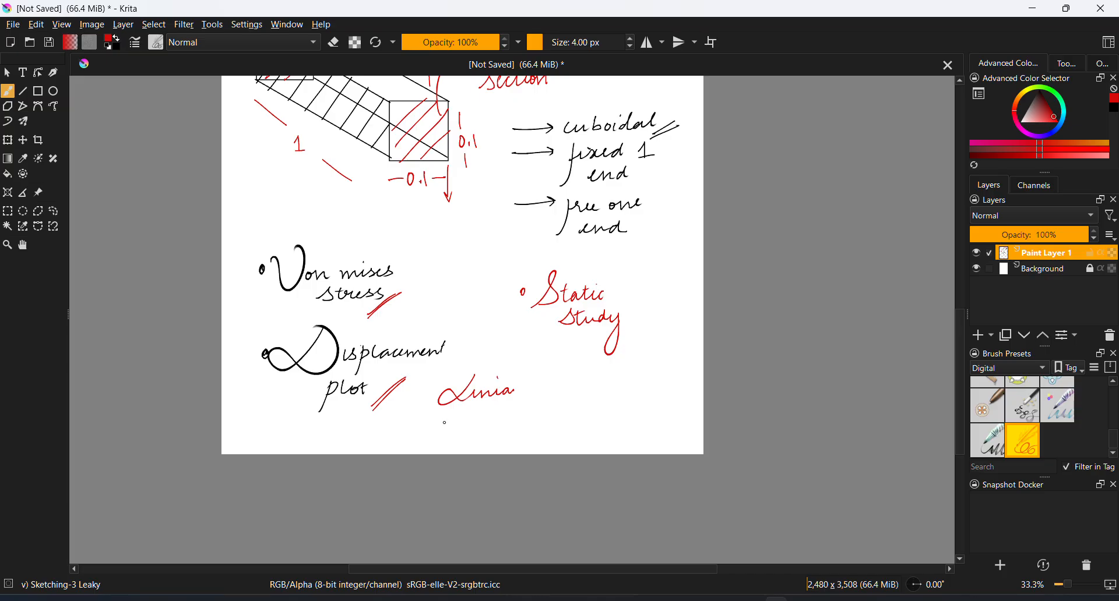
drag(448, 413, 494, 420)
mouse_move(535, 403)
mouse_down()
mouse_move(532, 419)
mouse_move(555, 402)
mouse_move(608, 440)
mouse_up()
drag(603, 398, 615, 391)
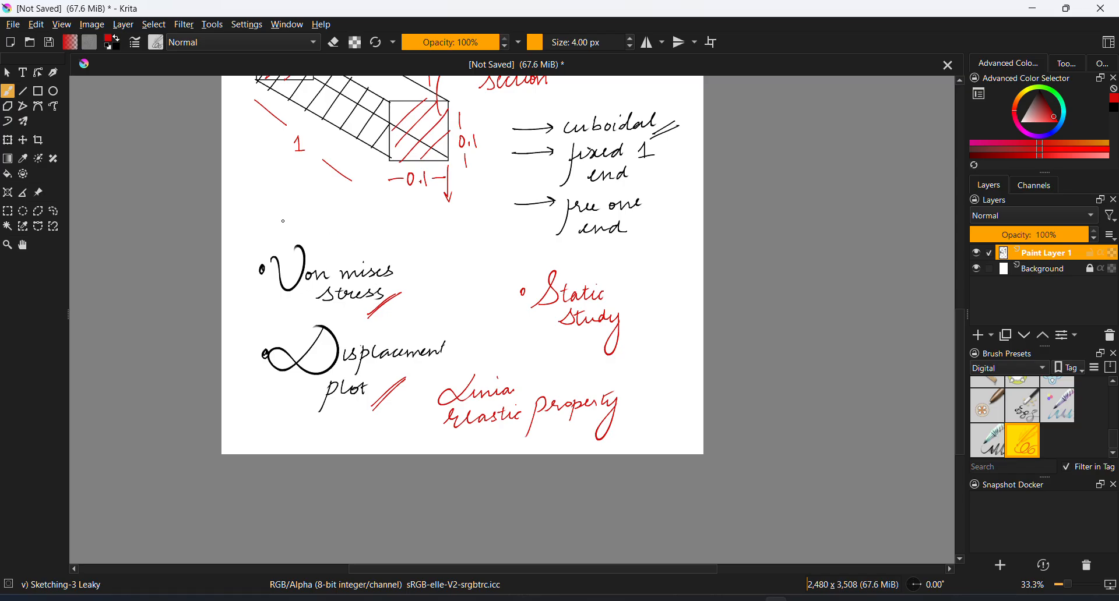
Handwrite "(Solid Mechanics)" in red above the "Von mises stress" note
mouse_move(282, 207)
mouse_down()
mouse_move(267, 228)
mouse_move(273, 243)
mouse_up()
mouse_move(303, 211)
mouse_down()
mouse_move(294, 230)
mouse_move(306, 235)
mouse_up()
mouse_move(309, 223)
mouse_down()
mouse_move(342, 213)
mouse_move(454, 226)
mouse_up()
drag(458, 202, 460, 231)
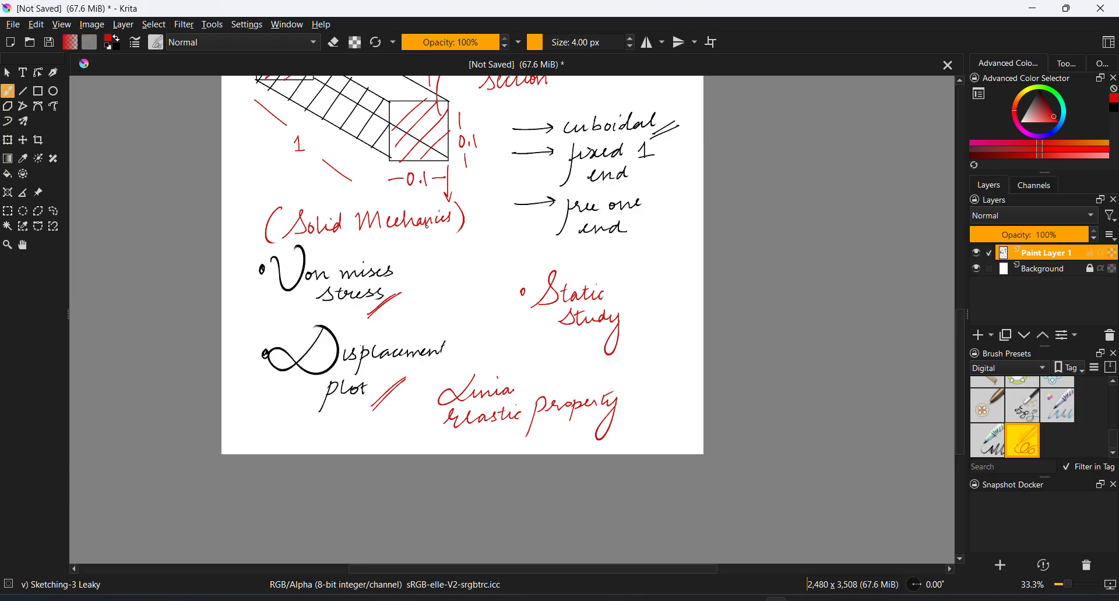
Switch back to COMSOL Multiphysics and add the Solid Mechanics interface from the Structural Mechanics group
click(1033, 8)
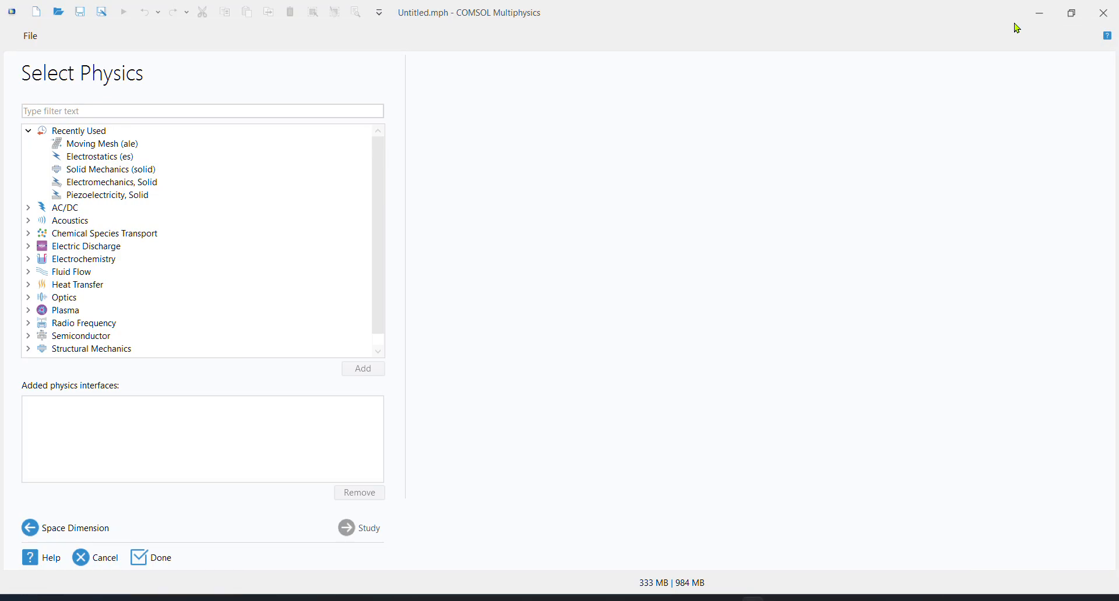
scroll(130, 305, down, 1)
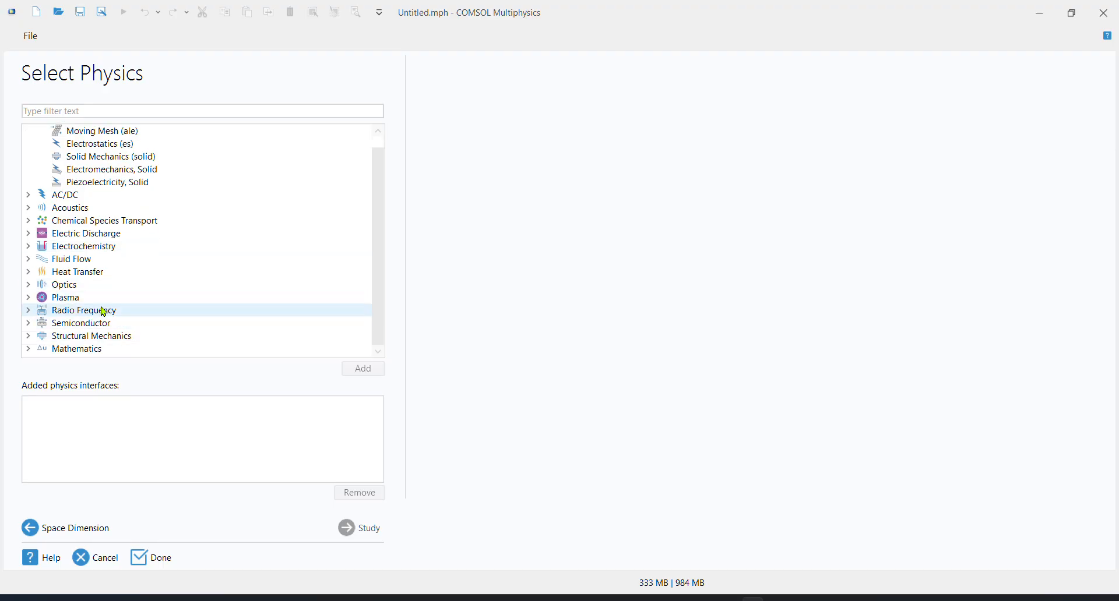
click(28, 336)
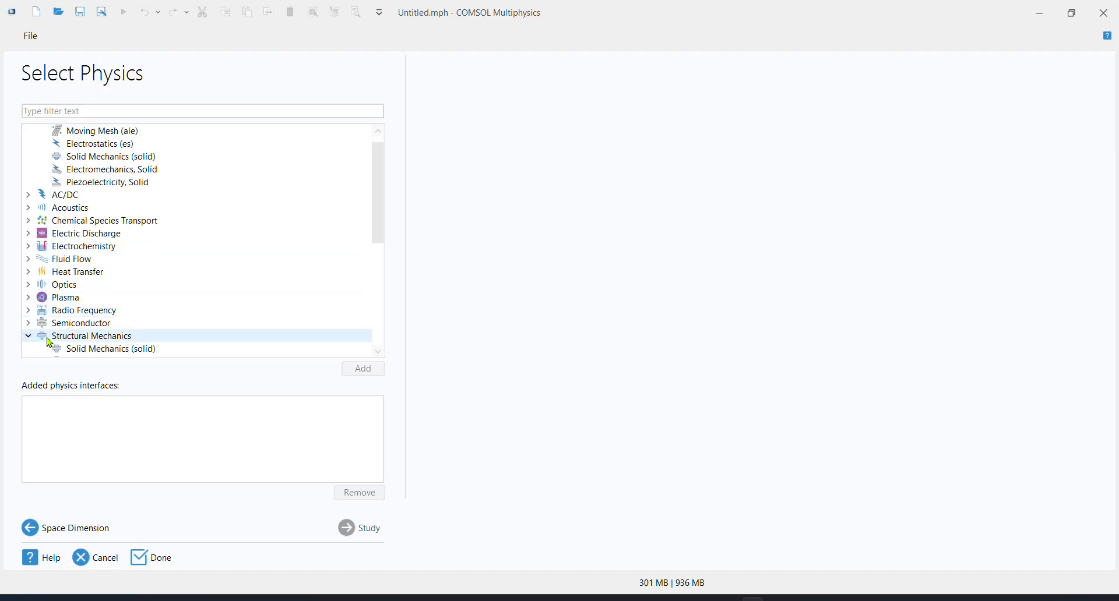
scroll(68, 321, down, 2)
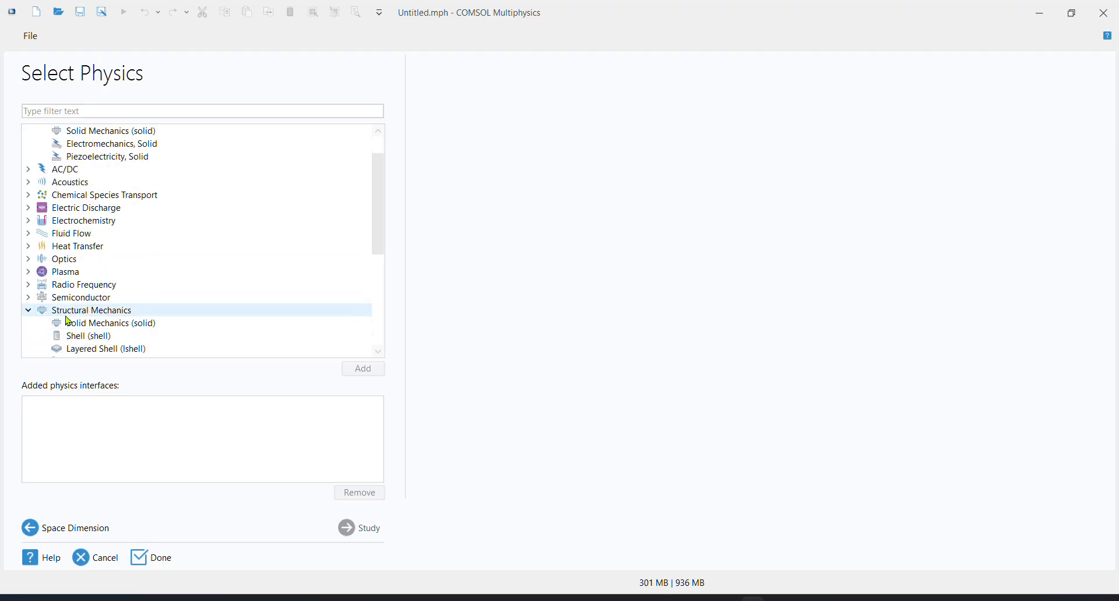
click(109, 327)
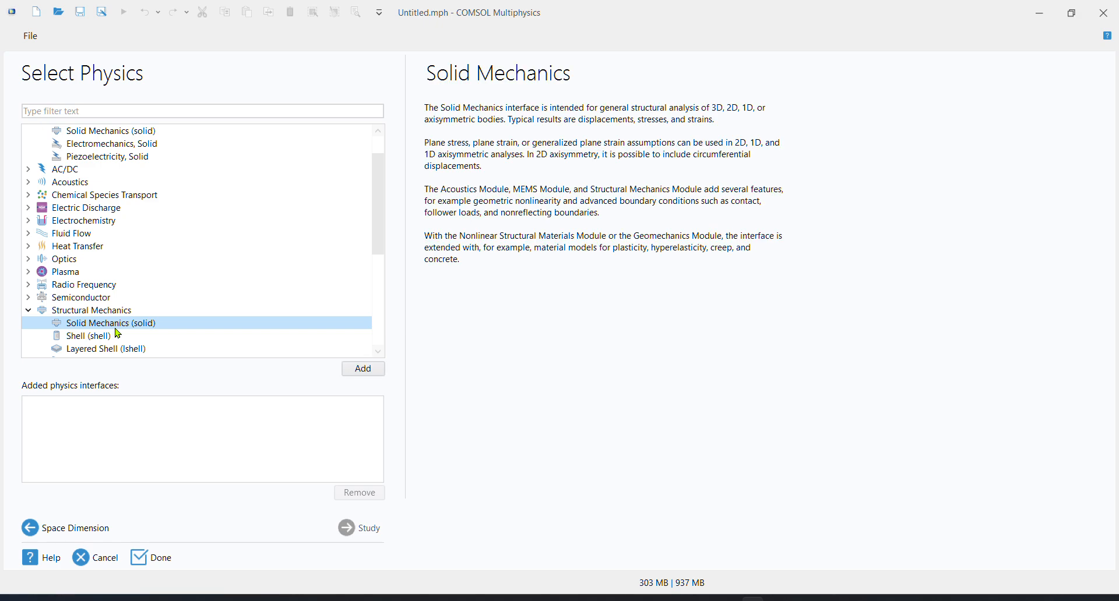
click(365, 374)
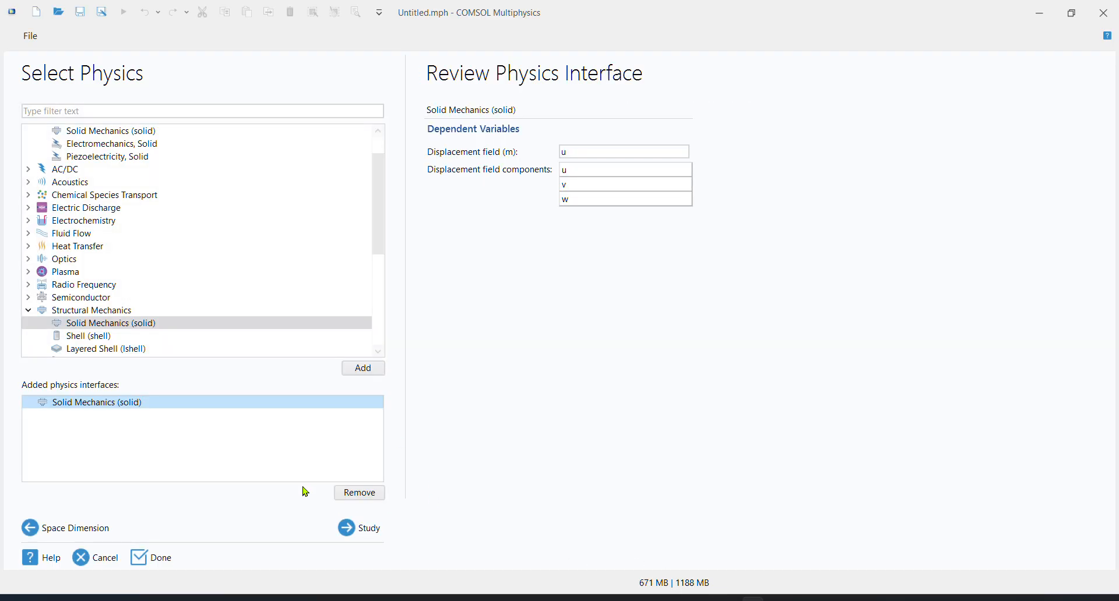
Continue to the study selection, choose a Stationary study and finish the model setup
click(352, 529)
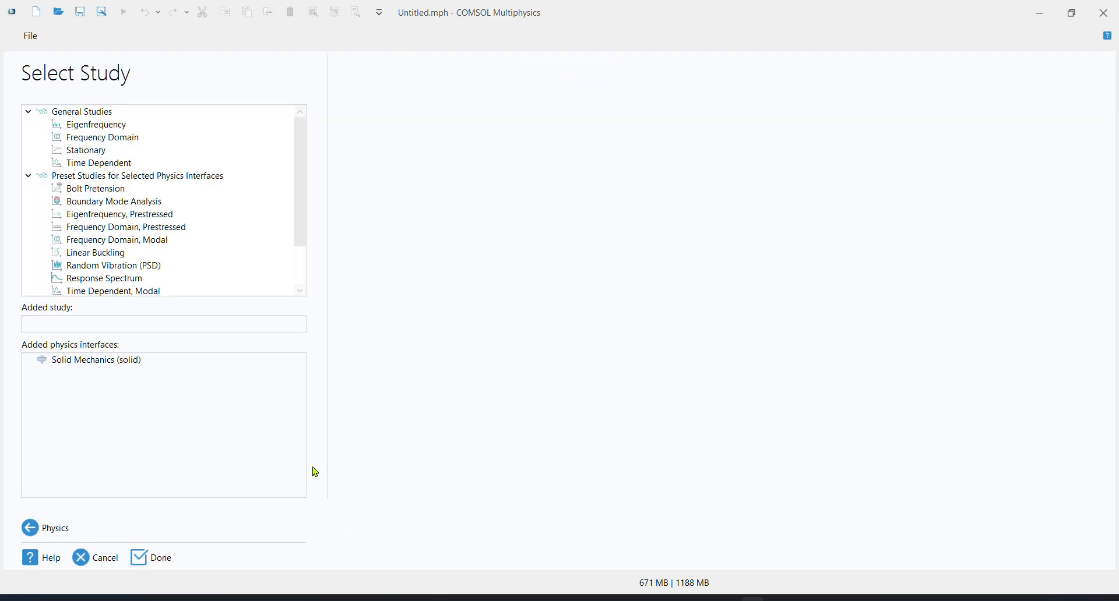
click(96, 152)
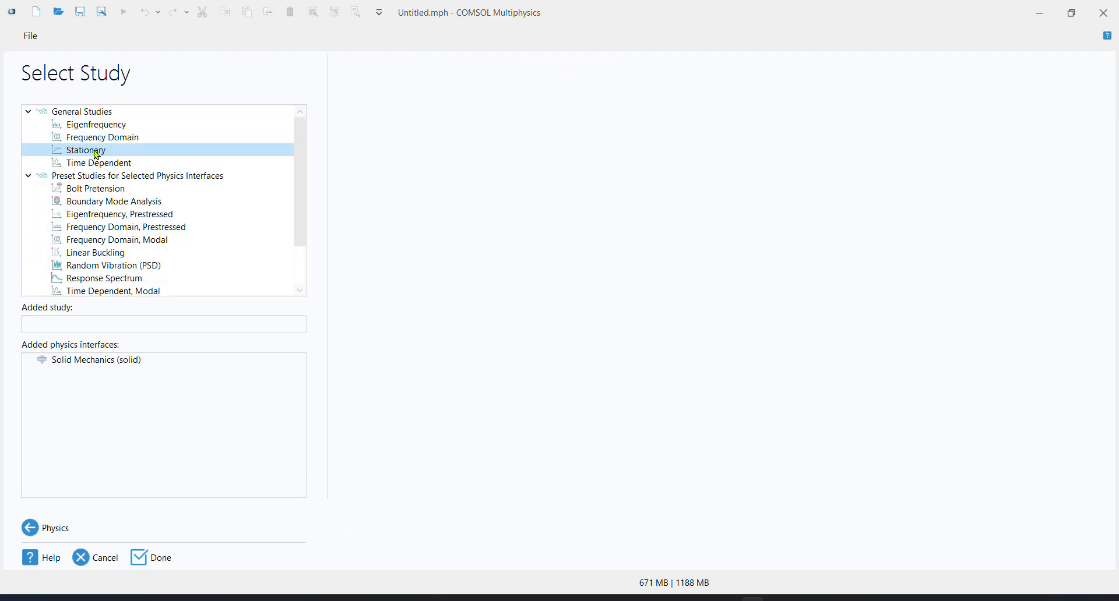
double_click(96, 153)
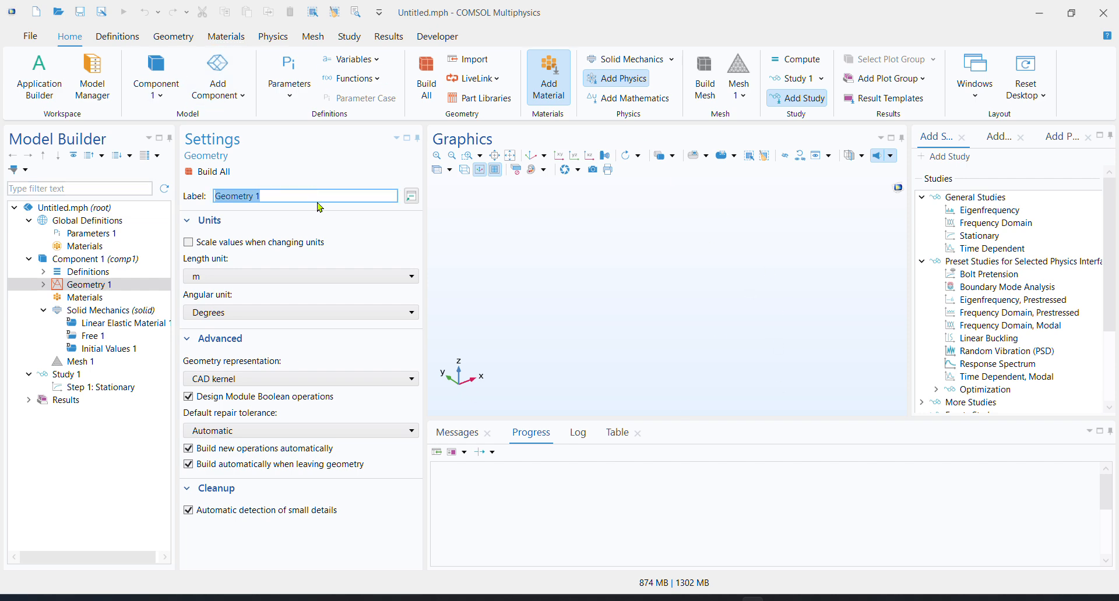
Check the length unit of Geometry 1 and add a Block primitive to the geometry
click(130, 285)
click(269, 280)
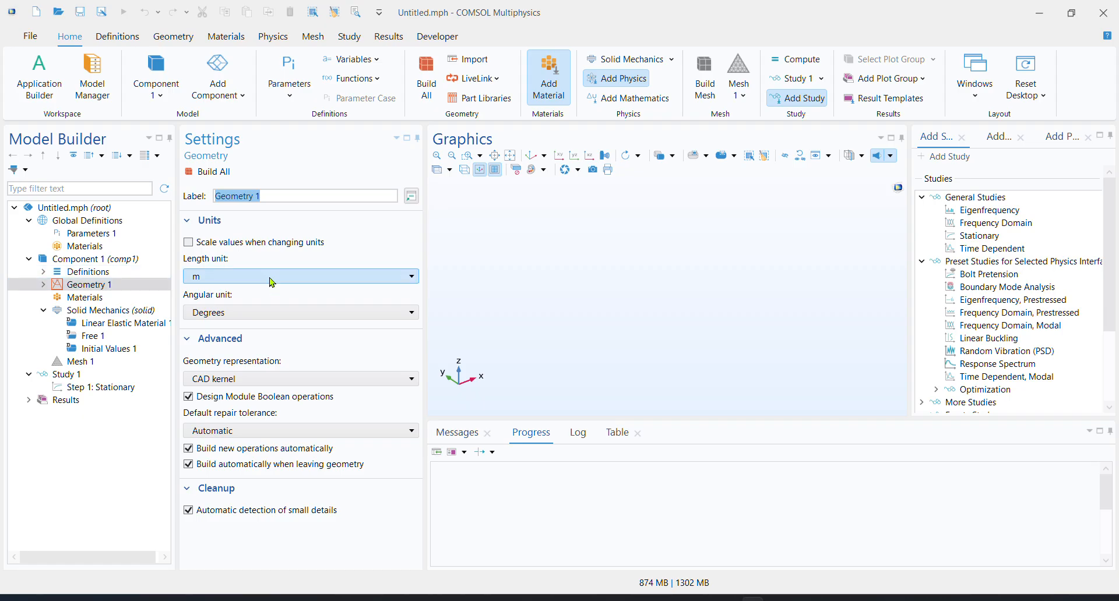
click(271, 282)
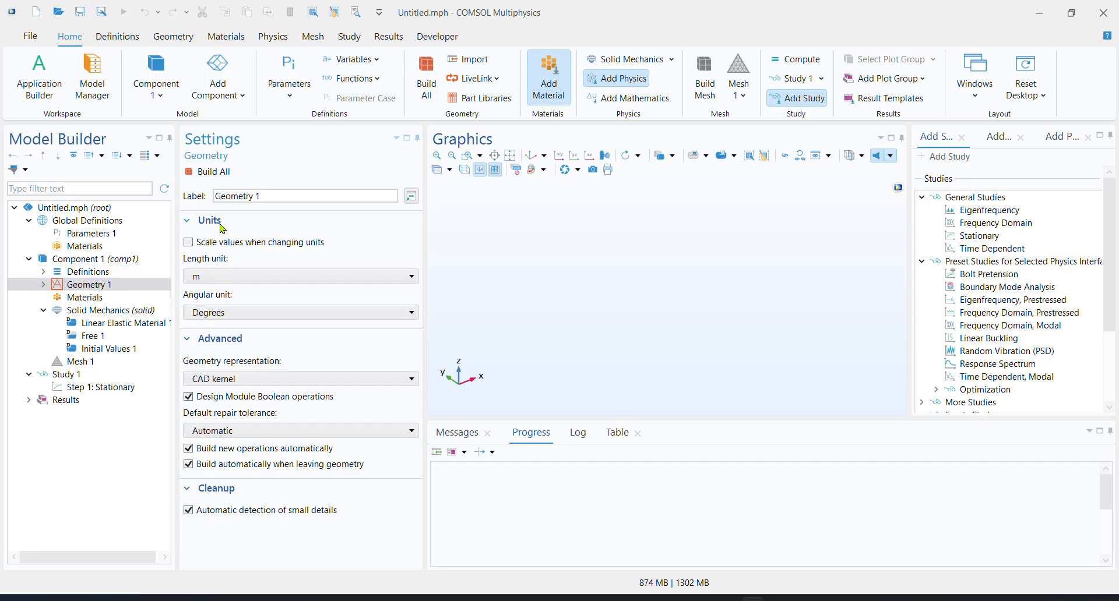
click(190, 39)
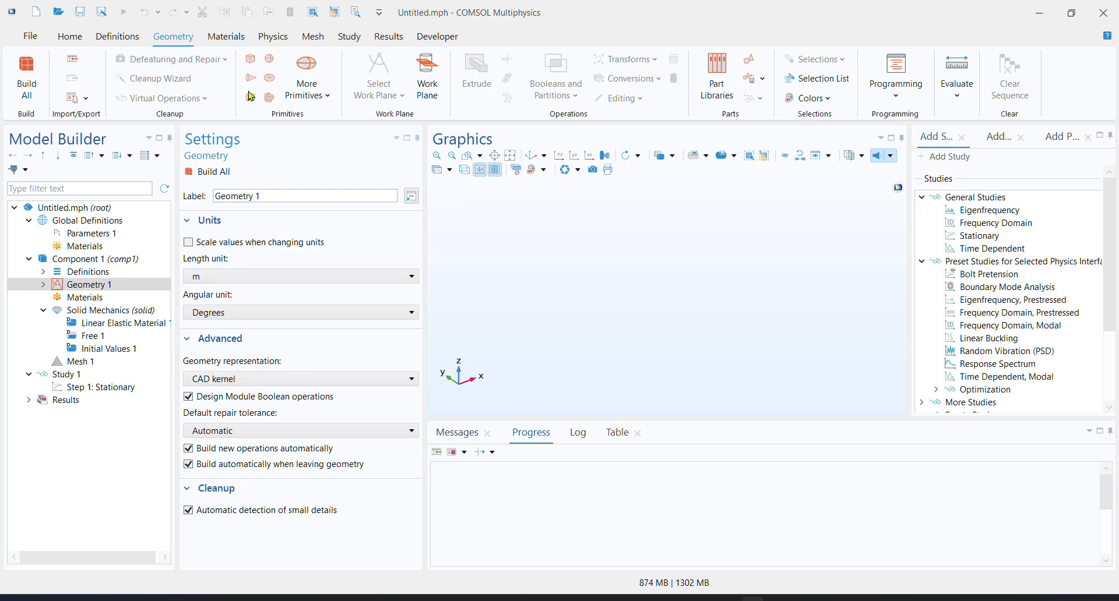
click(259, 60)
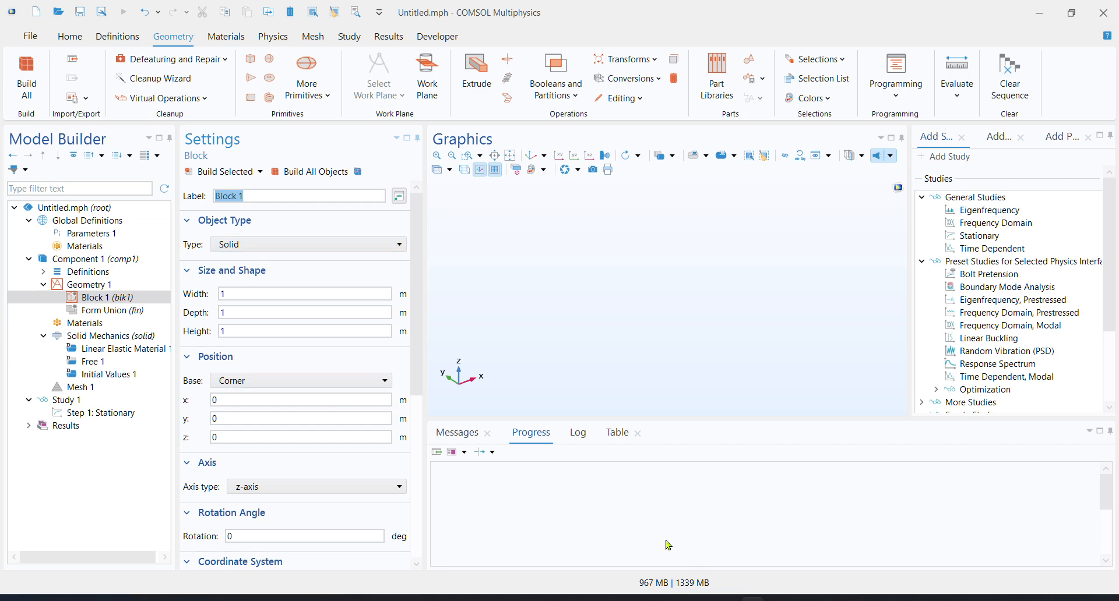
Switch to Krita to check the cantilever dimensions in the sketched notes, and return to COMSOL Multiphysics
click(798, 599)
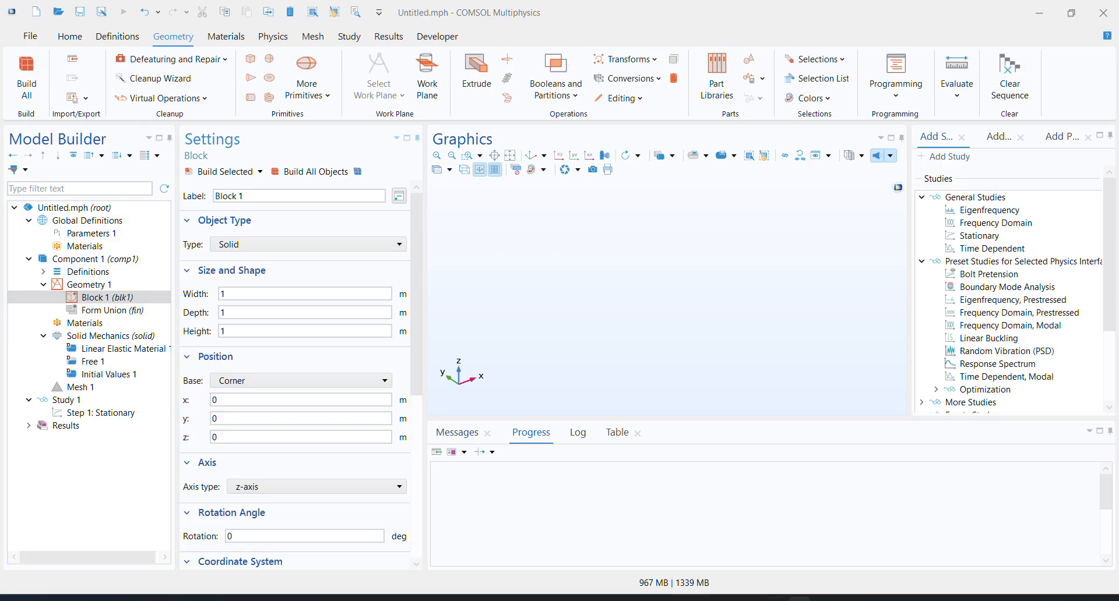
mouse_move(776, 599)
click(781, 556)
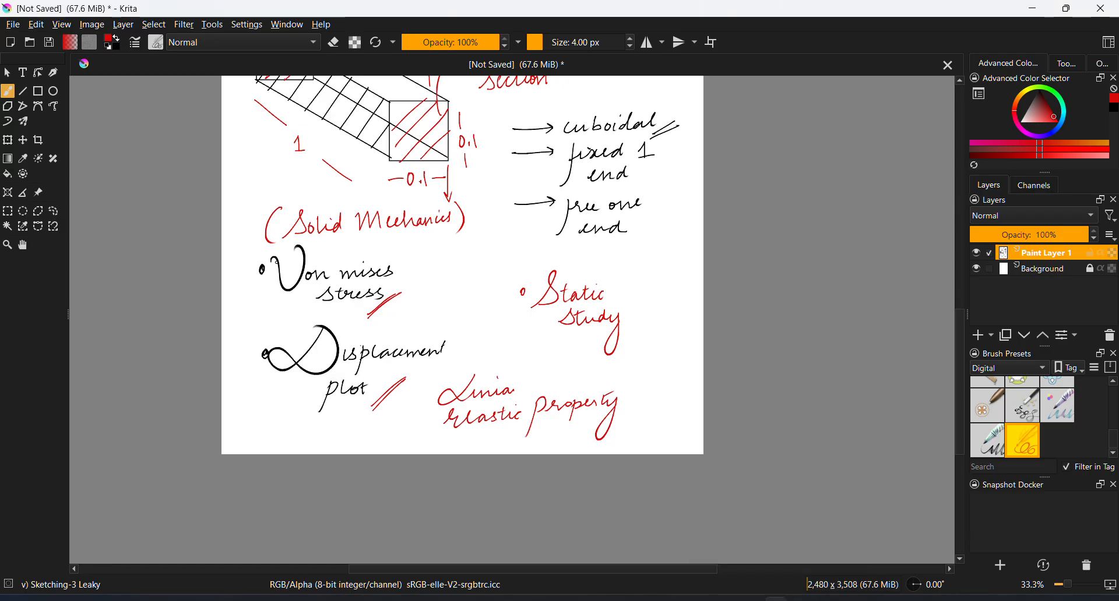
middle_drag(475, 320, 524, 452)
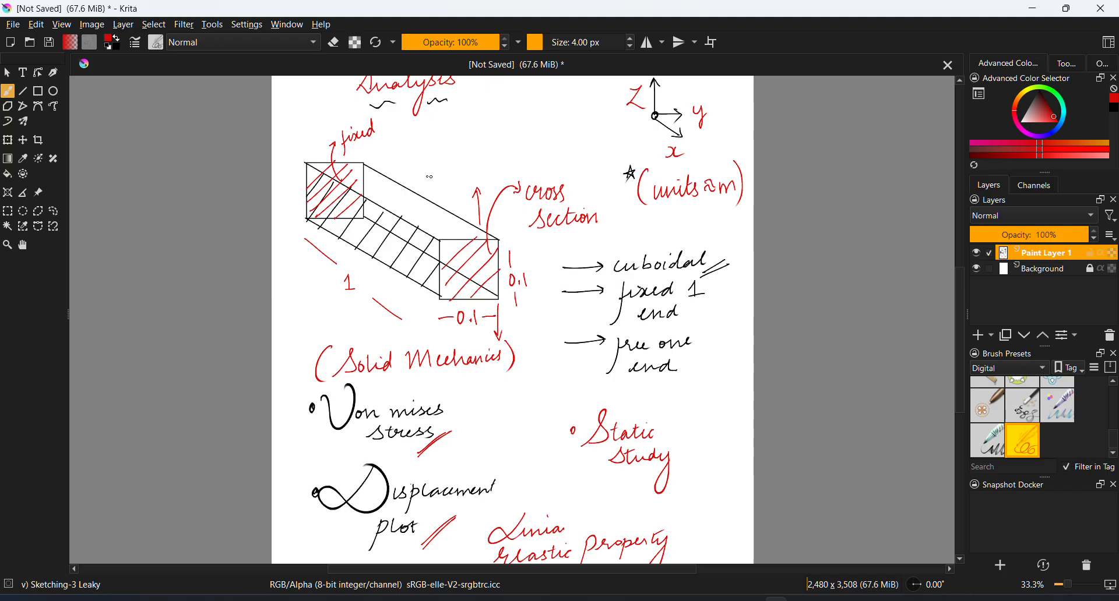
click(1032, 8)
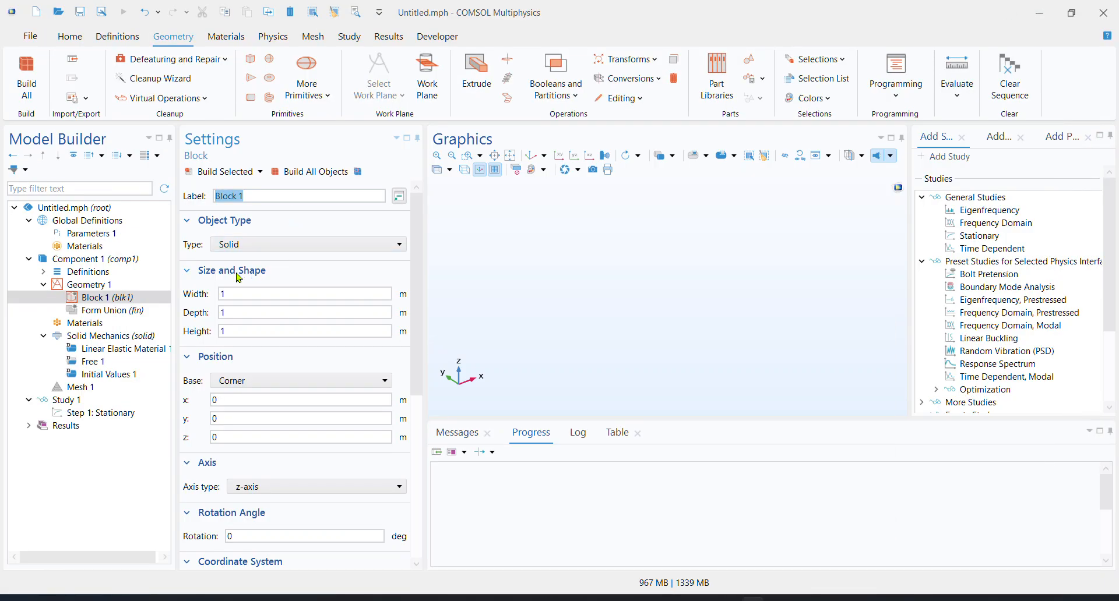
Set the block's depth and height to 0.1 m each and build all objects
click(244, 313)
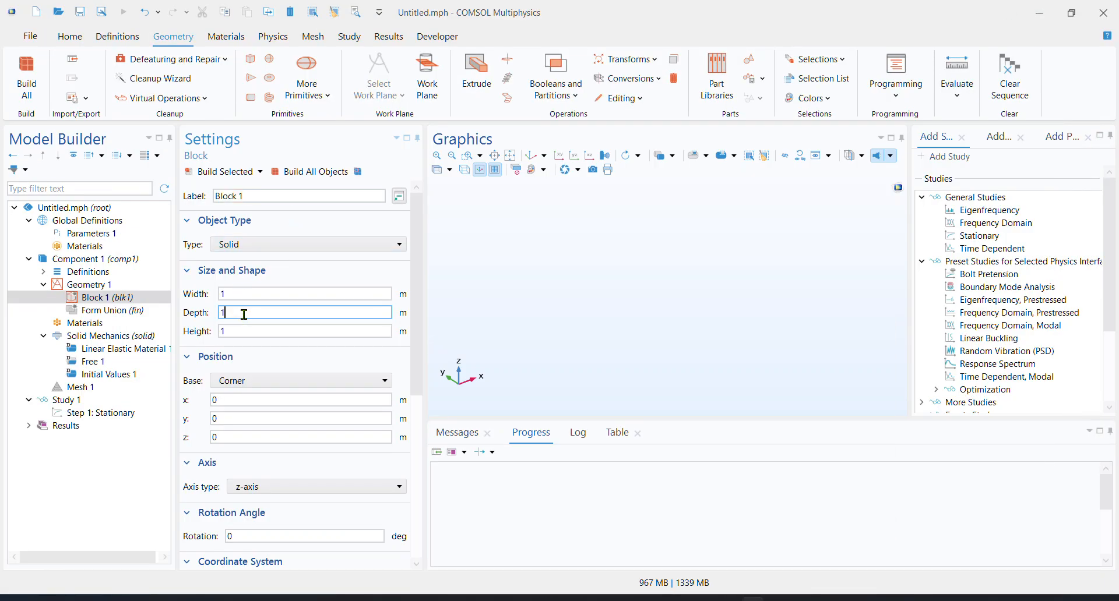
key(BackSpace)
text(0)
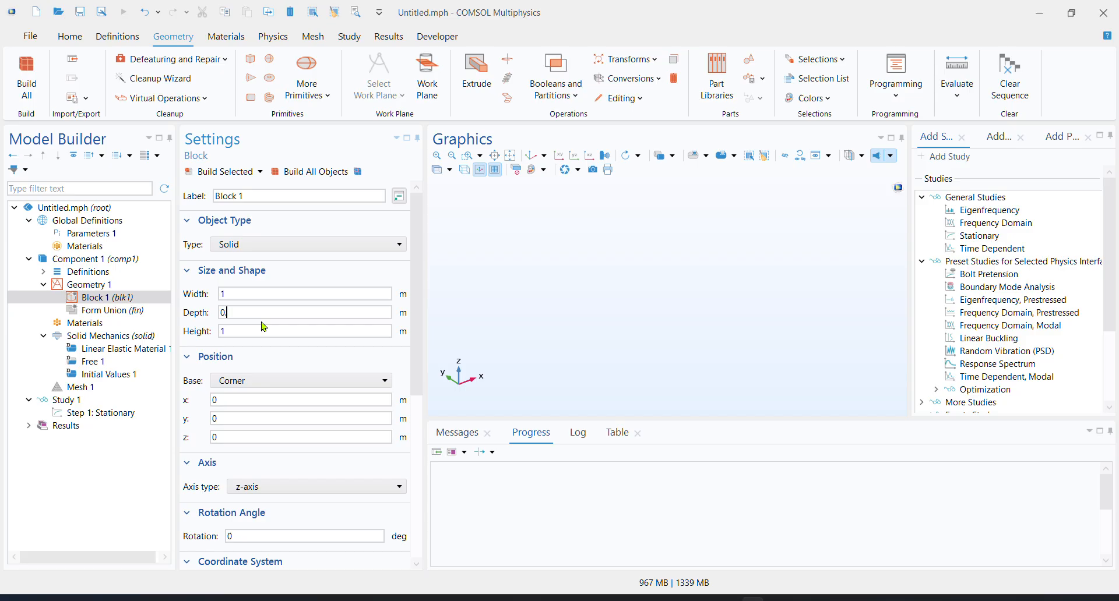
text(.1)
click(258, 330)
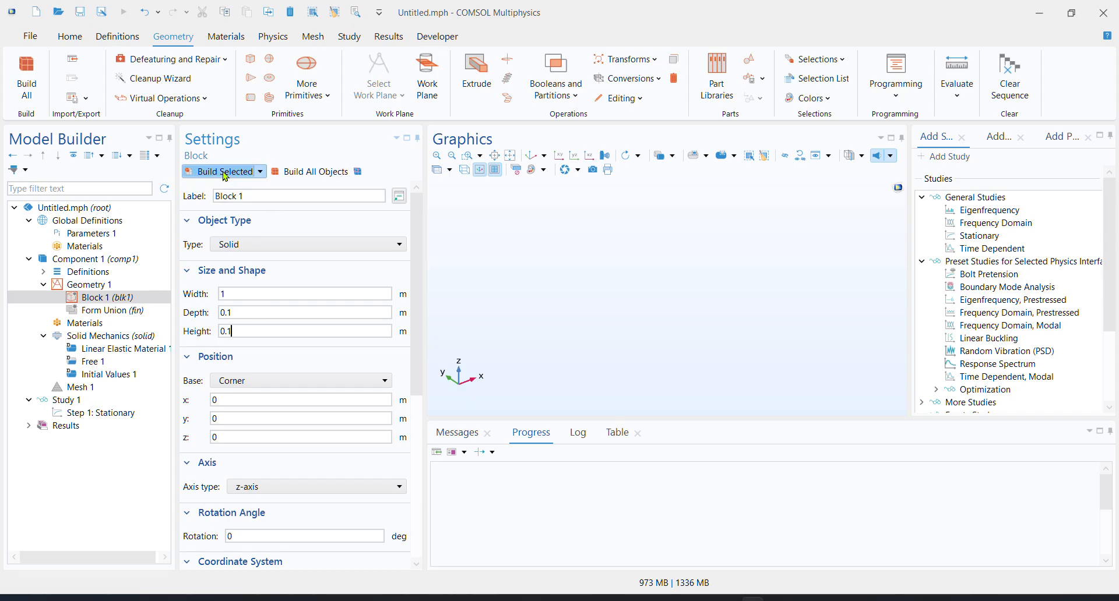
click(297, 174)
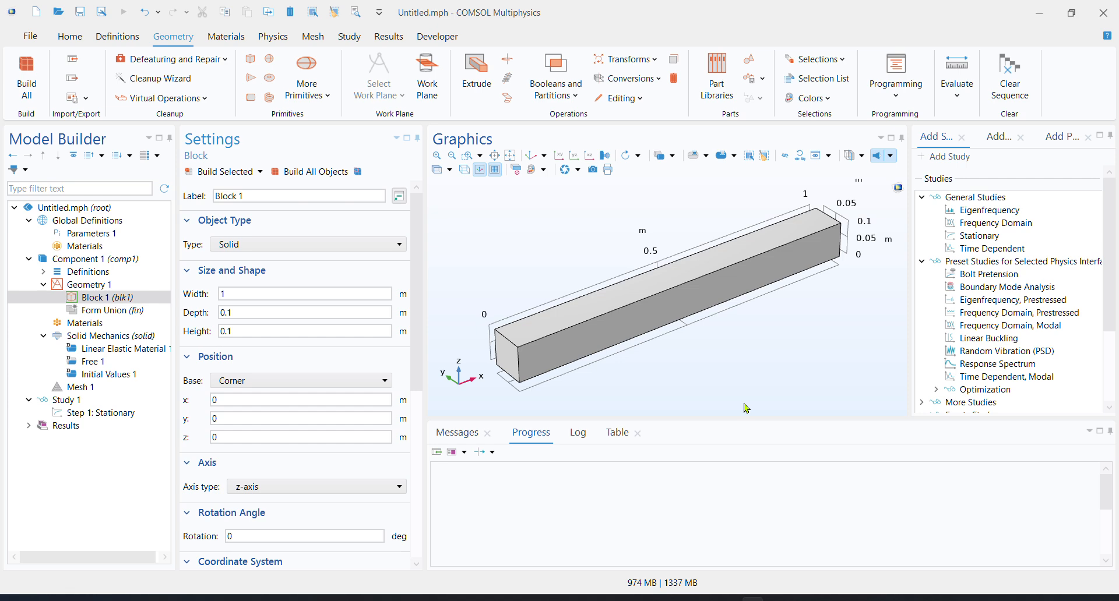
Search the material library for "structural steel" and add Structural steel to the component's materials
click(105, 299)
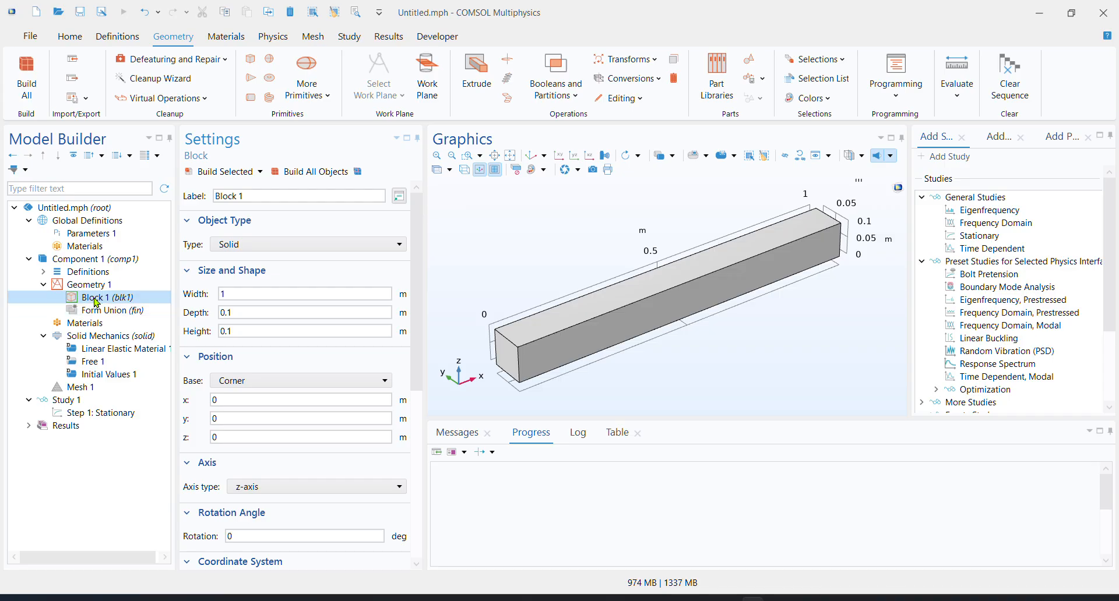
click(108, 324)
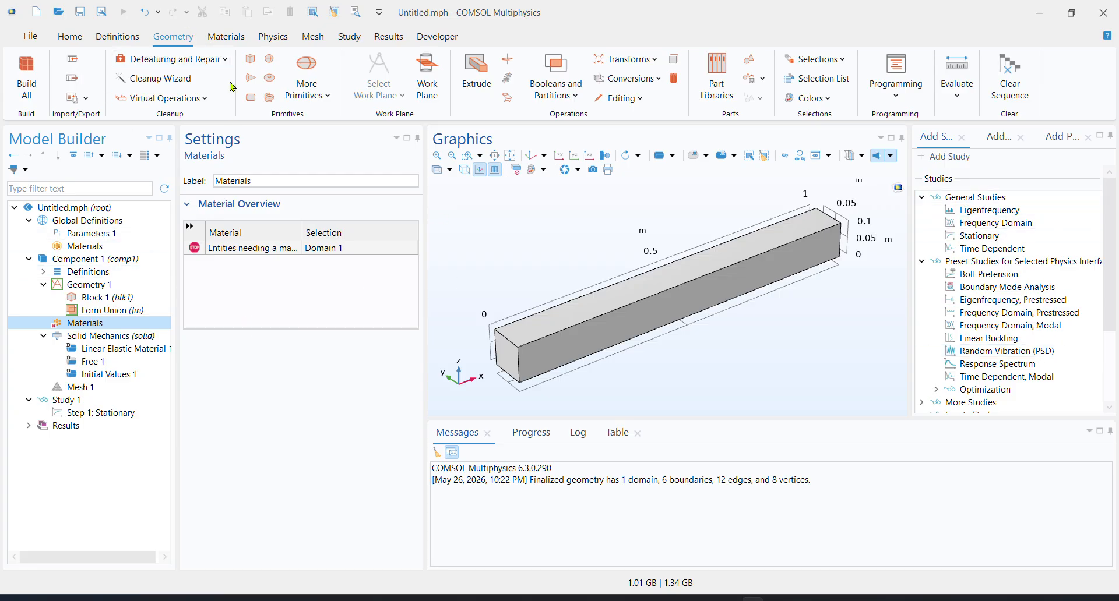
click(226, 36)
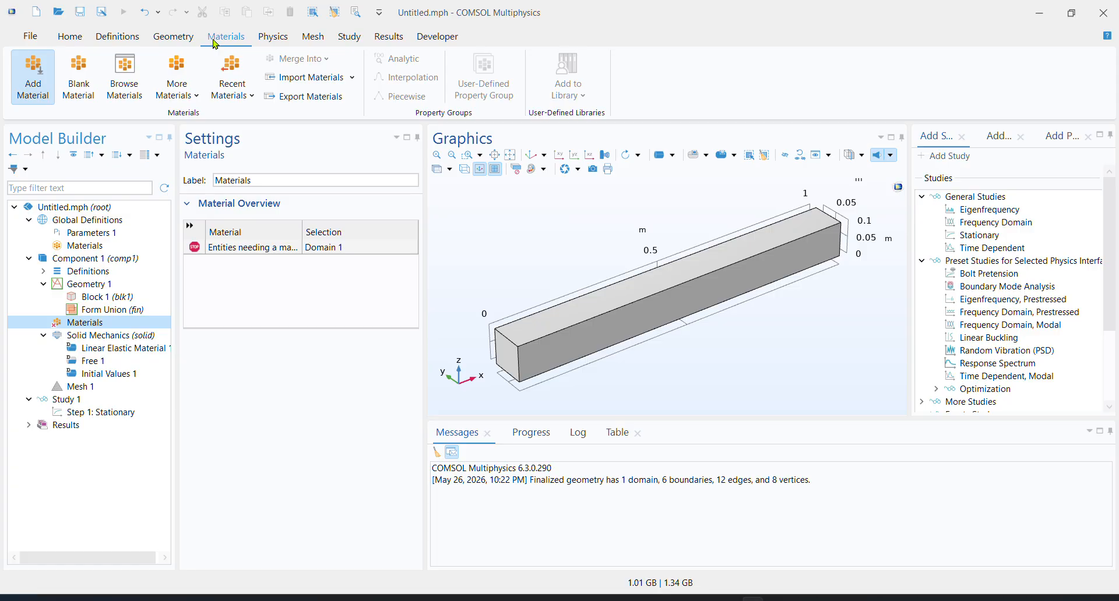
click(44, 85)
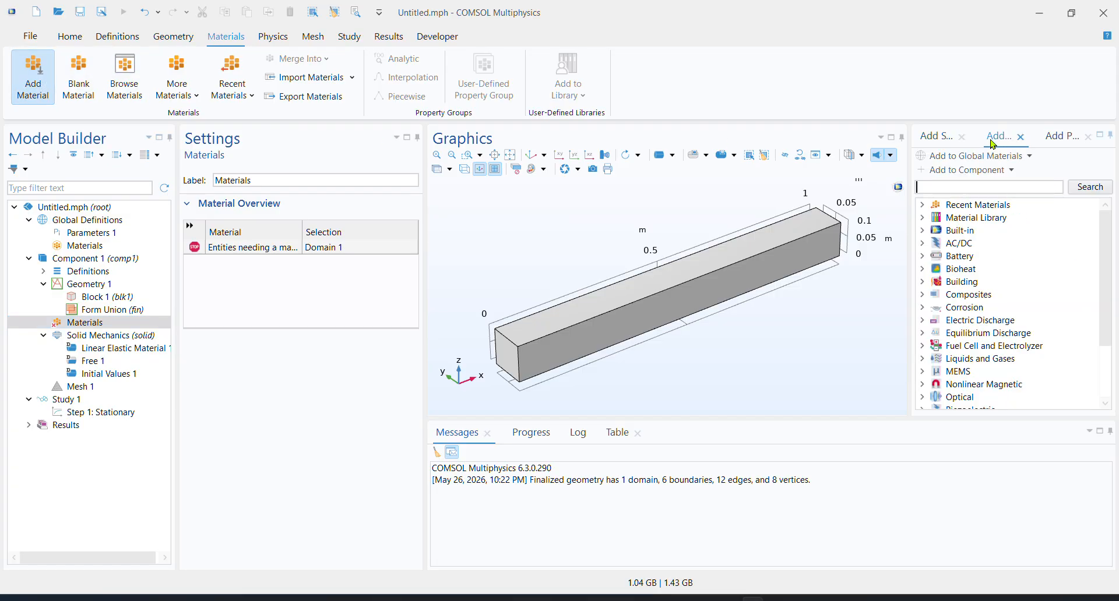
click(965, 188)
text(structur)
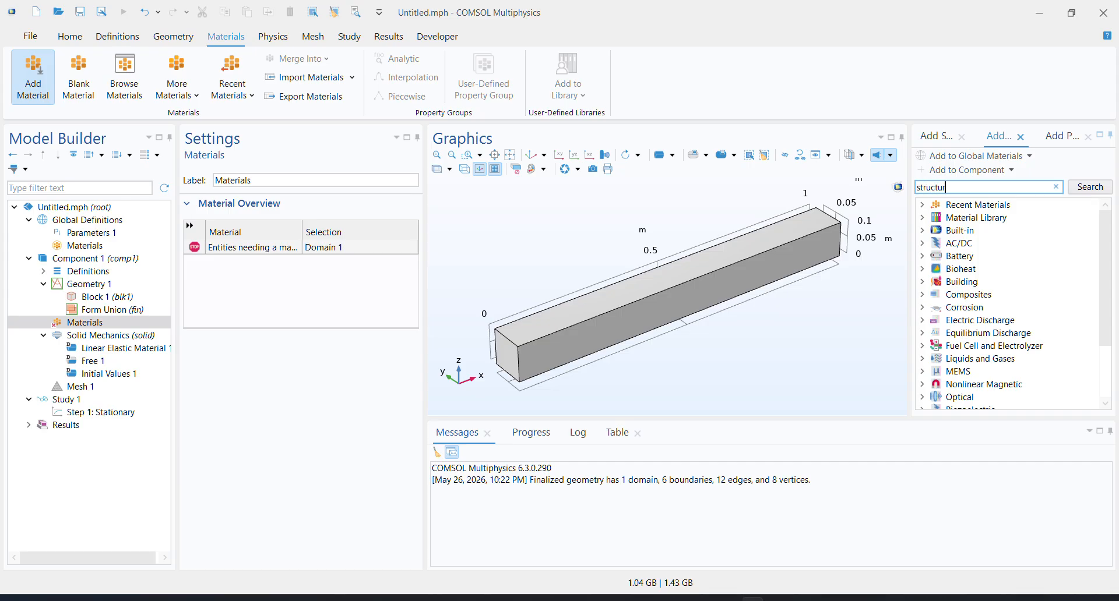
text(al steel)
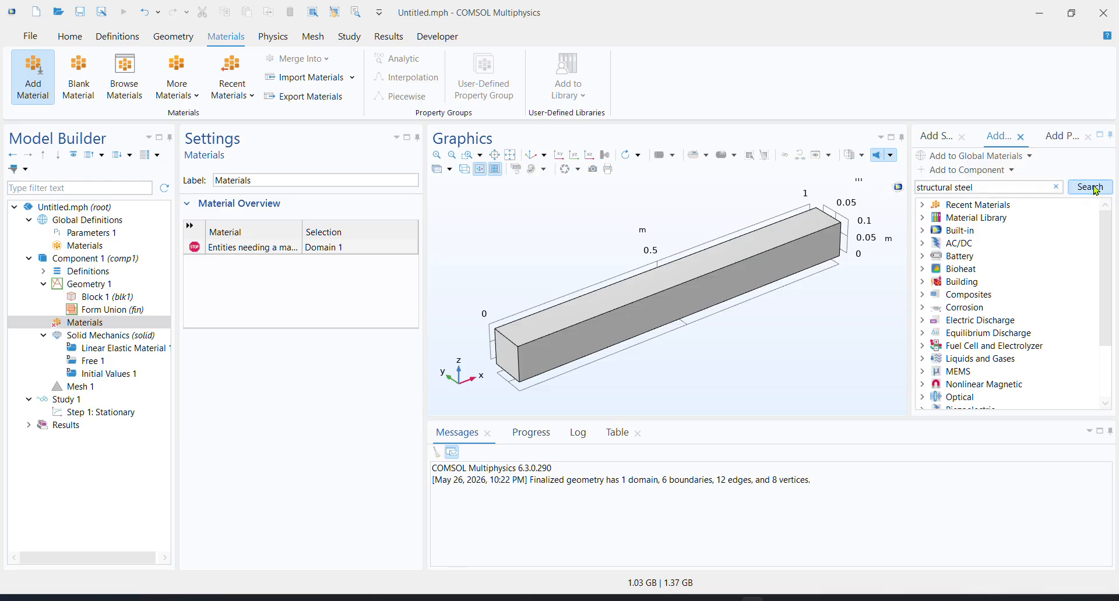
click(1072, 191)
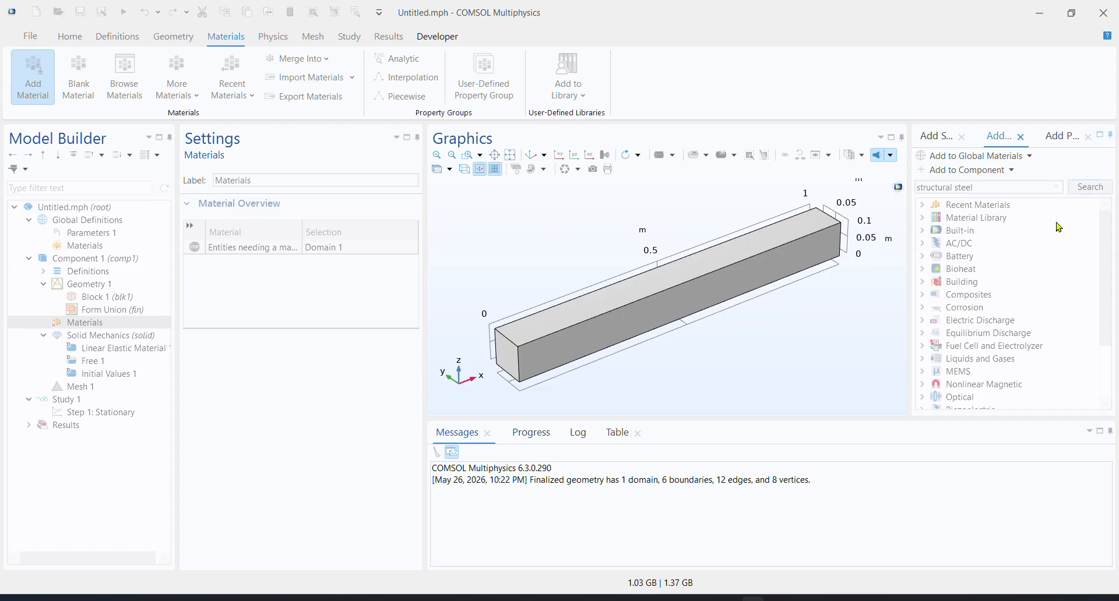
click(1012, 220)
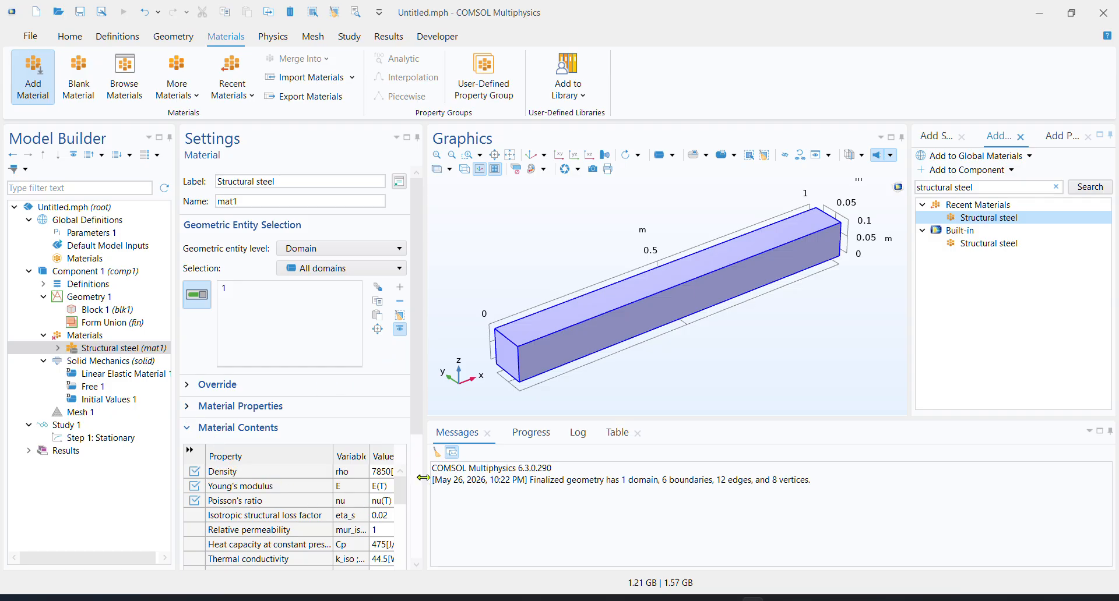
Examine the Structural steel property values and view the beam from several angles, ending in the default view
drag(424, 484, 470, 487)
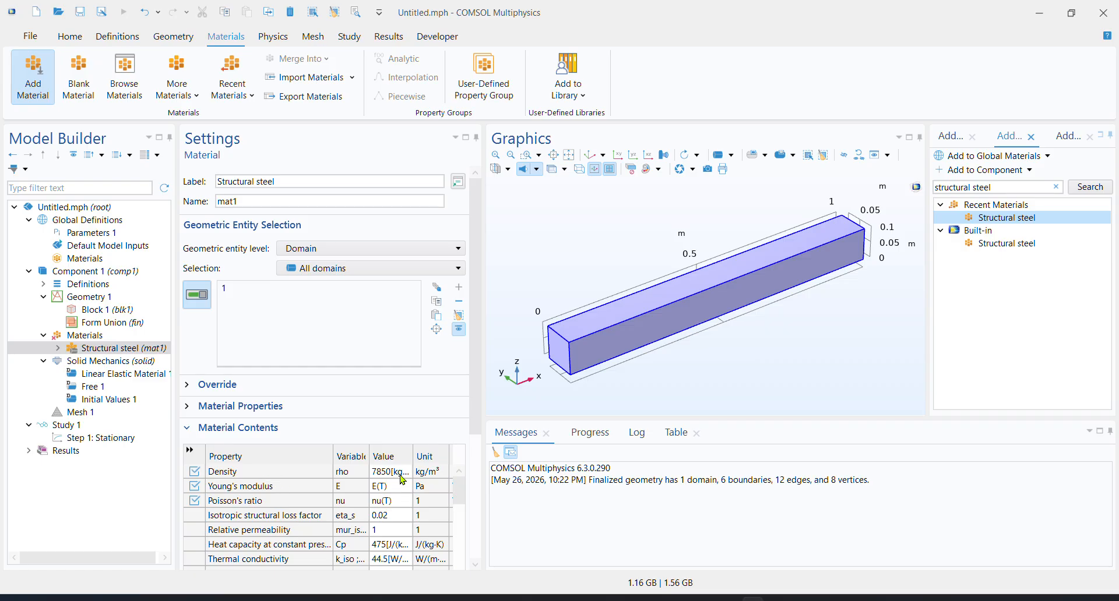
drag(484, 417, 447, 417)
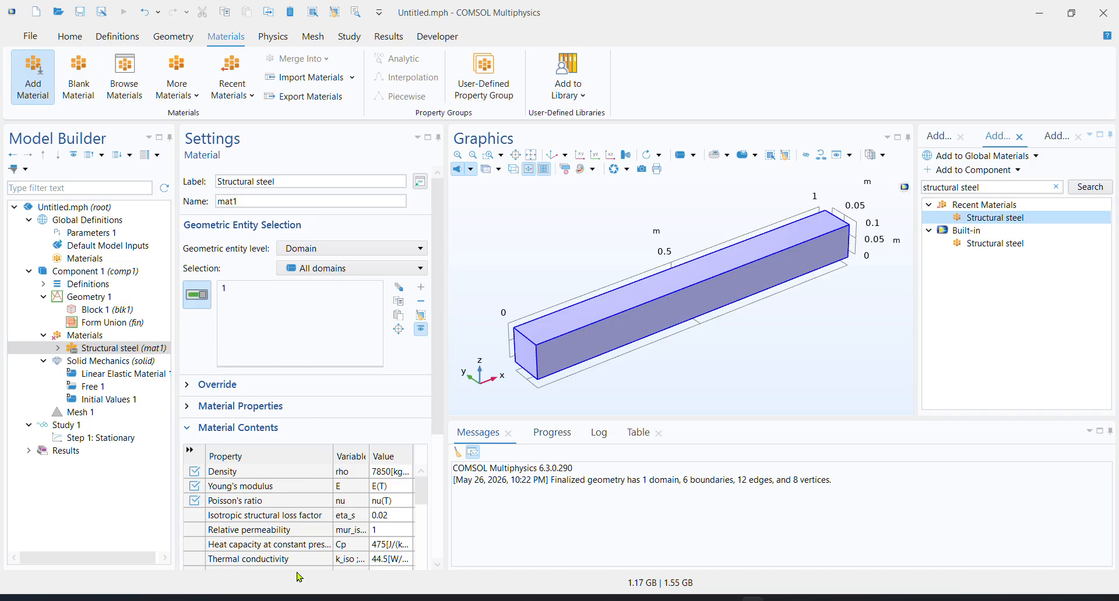
scroll(710, 361, down, 2)
scroll(710, 361, down, 2)
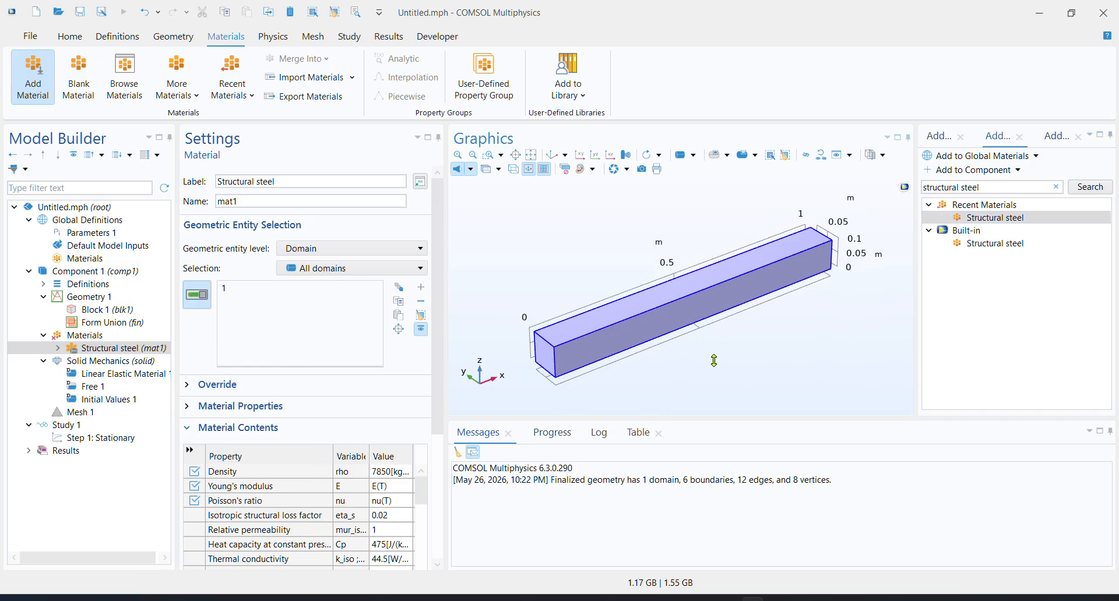
drag(716, 365, 884, 492)
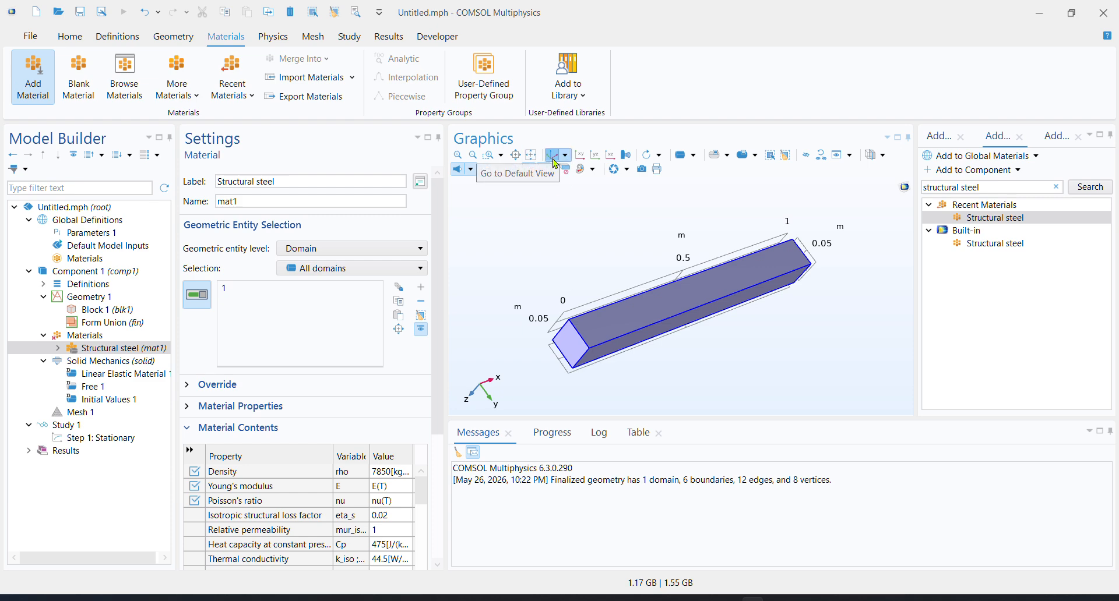
drag(816, 337, 1094, 334)
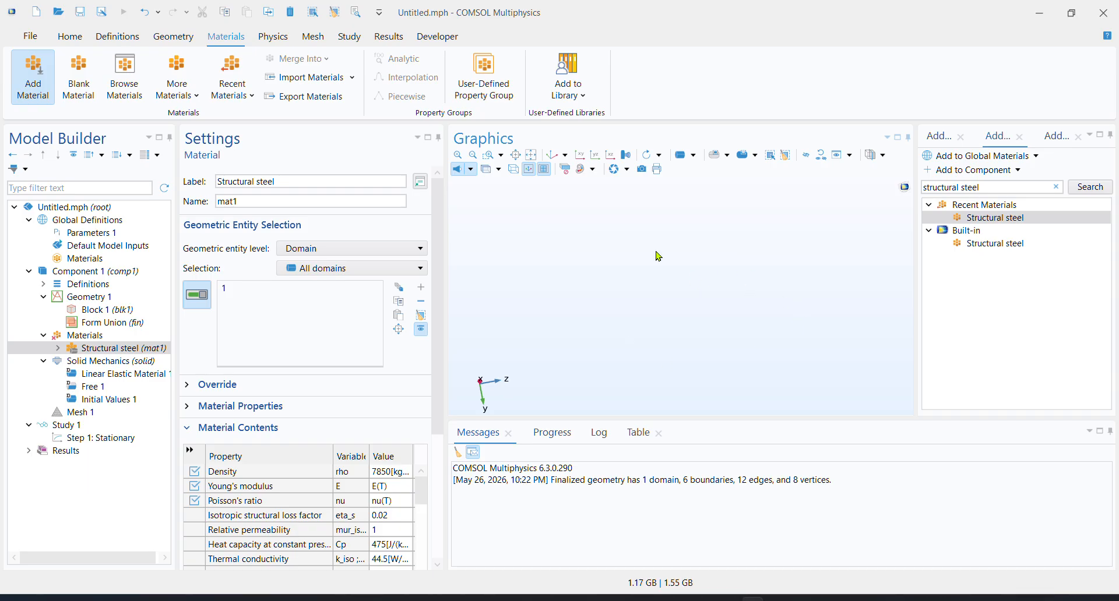
click(554, 162)
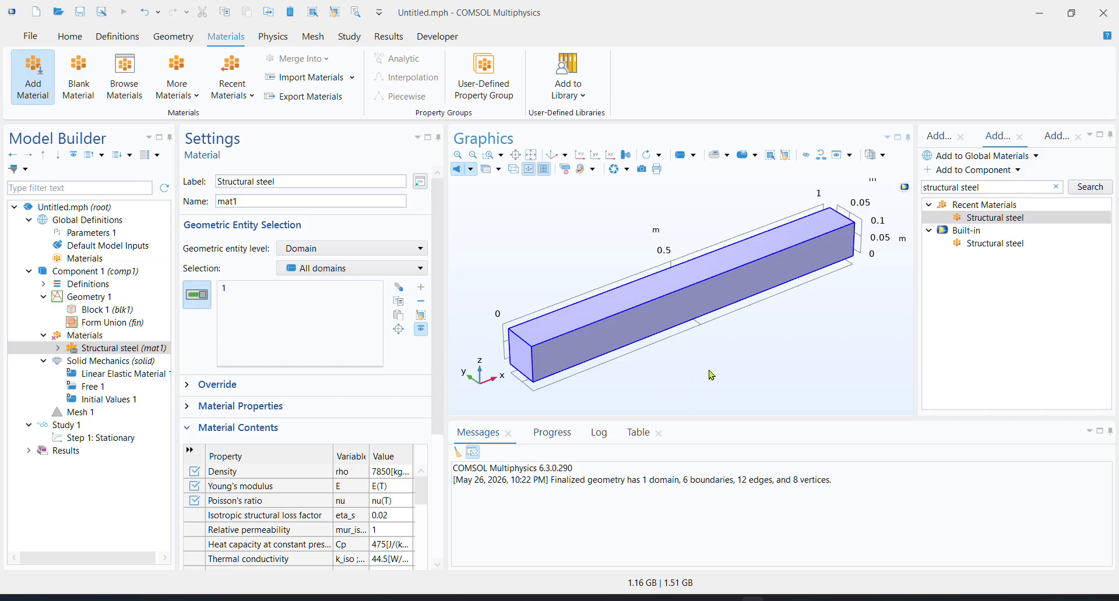
mouse_move(710, 378)
mouse_down()
mouse_move(587, 382)
mouse_move(723, 390)
mouse_up()
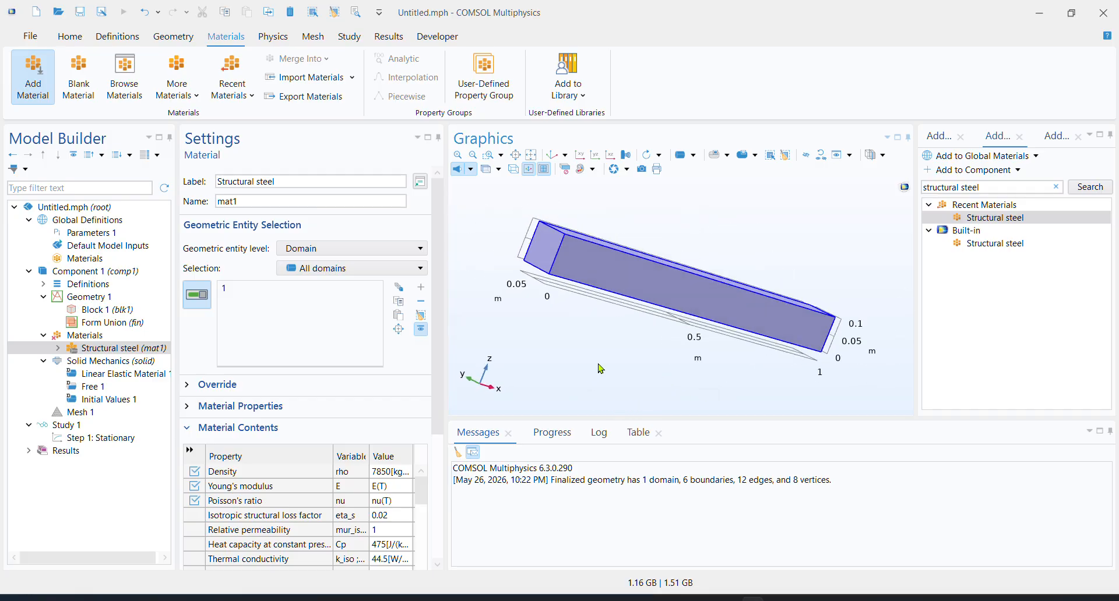
right_drag(598, 365, 630, 377)
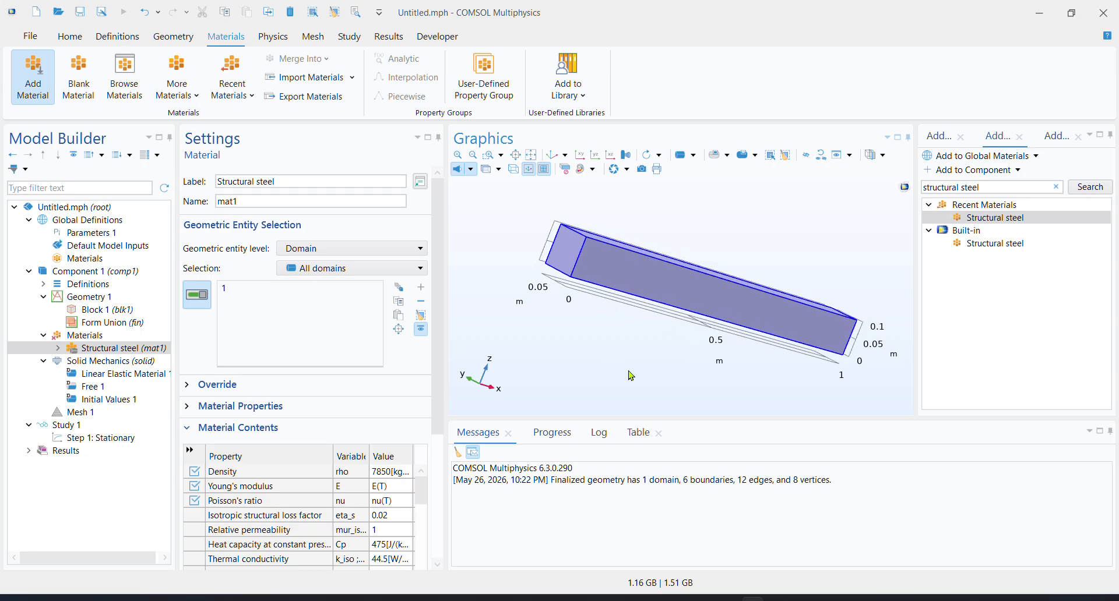
click(552, 155)
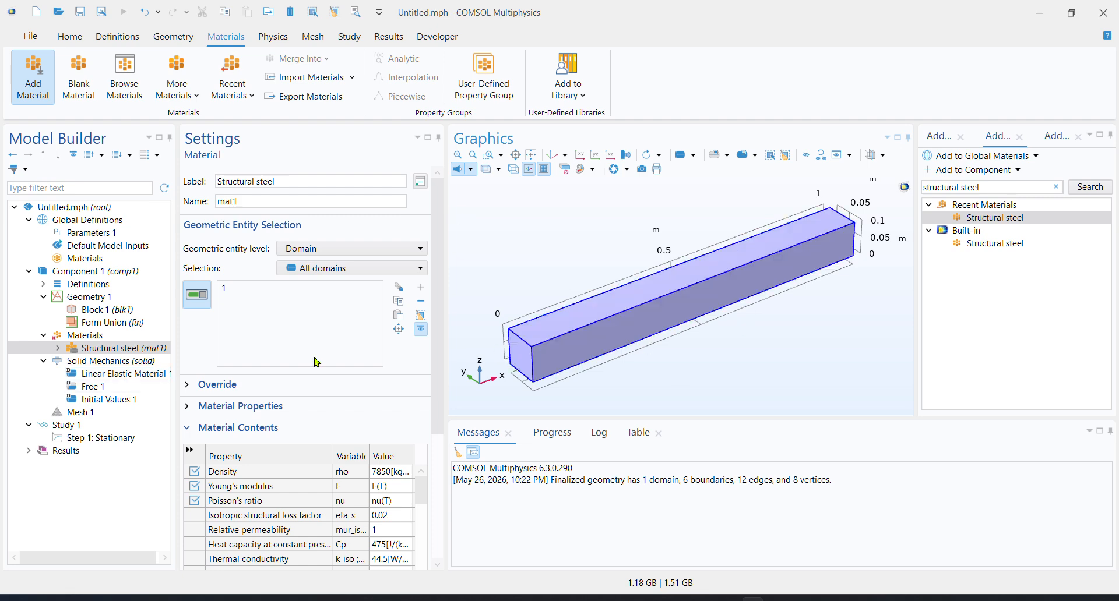
Examine the Linear Elastic Material 1 settings under Solid Mechanics with a widened model tree and the beam in default view
click(137, 375)
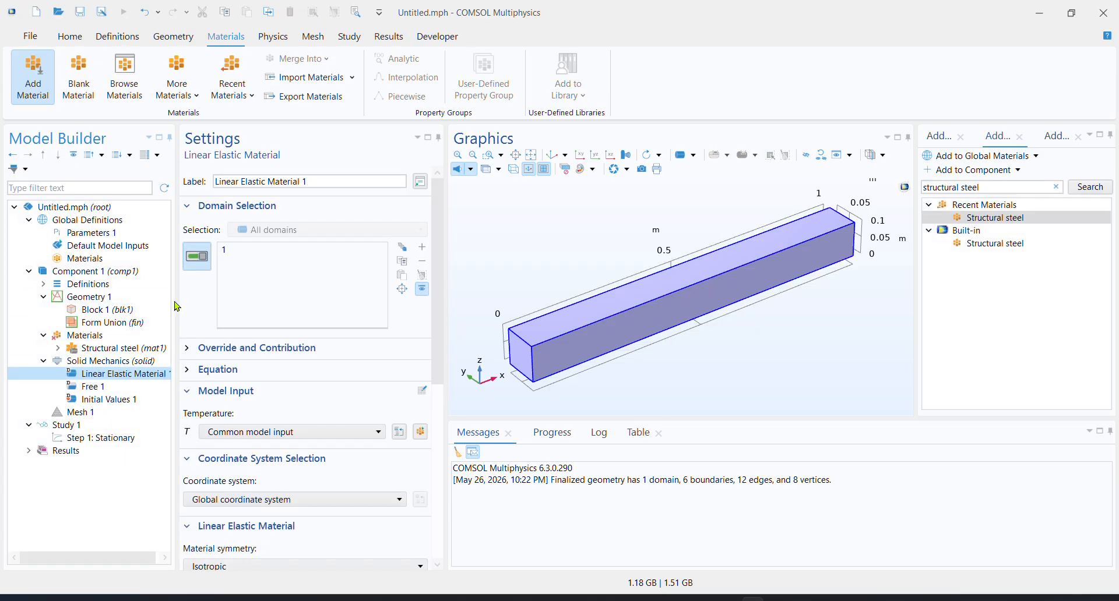
drag(177, 307, 213, 299)
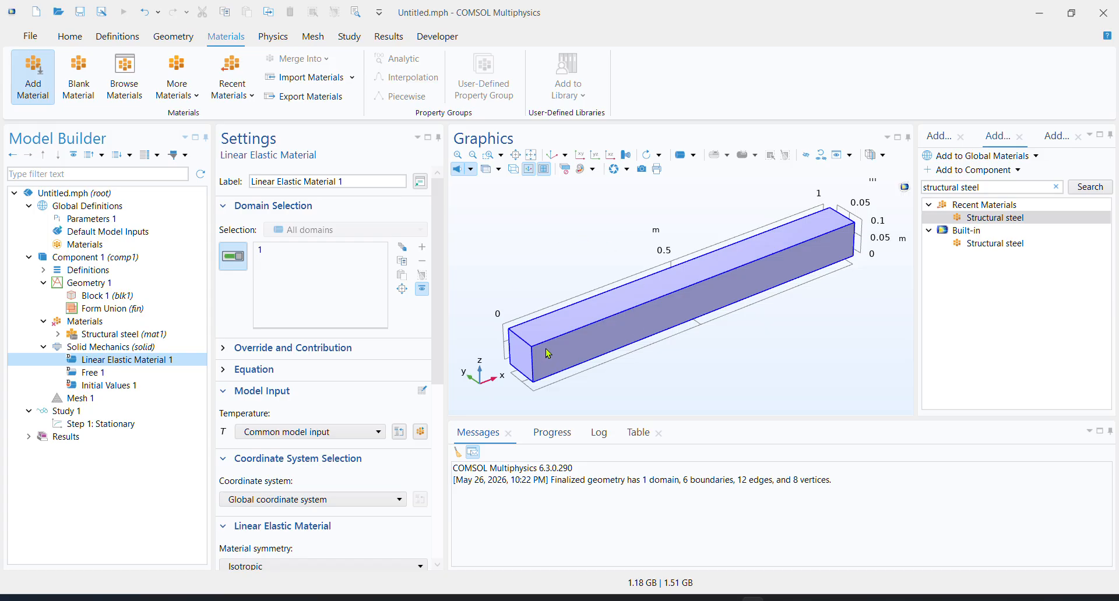
mouse_move(708, 367)
mouse_down()
mouse_move(575, 385)
mouse_move(650, 377)
mouse_move(612, 387)
mouse_move(636, 390)
mouse_move(719, 368)
mouse_up()
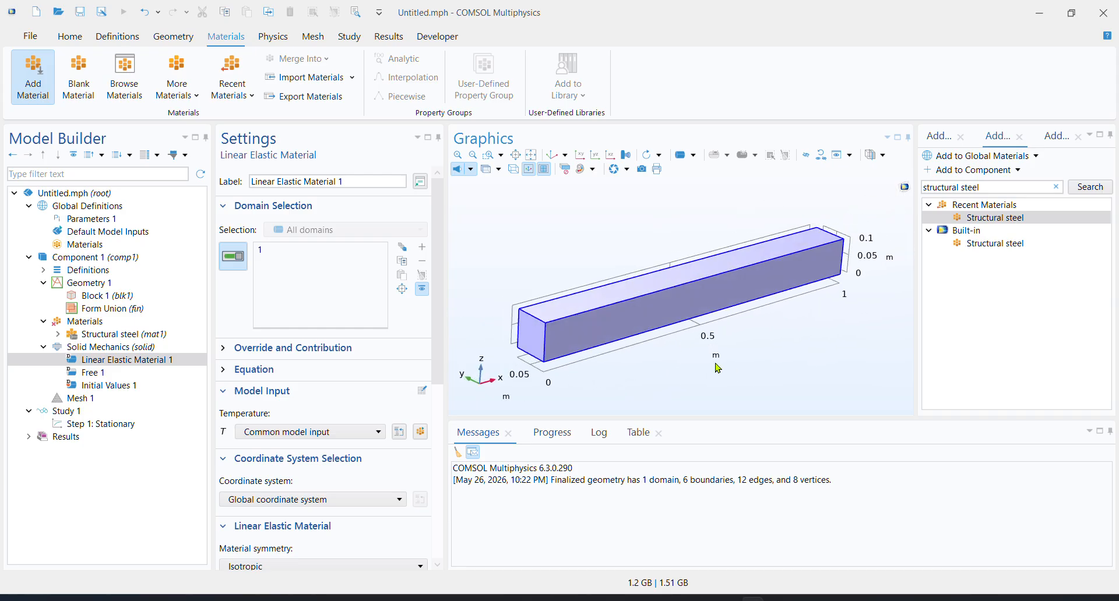
click(557, 158)
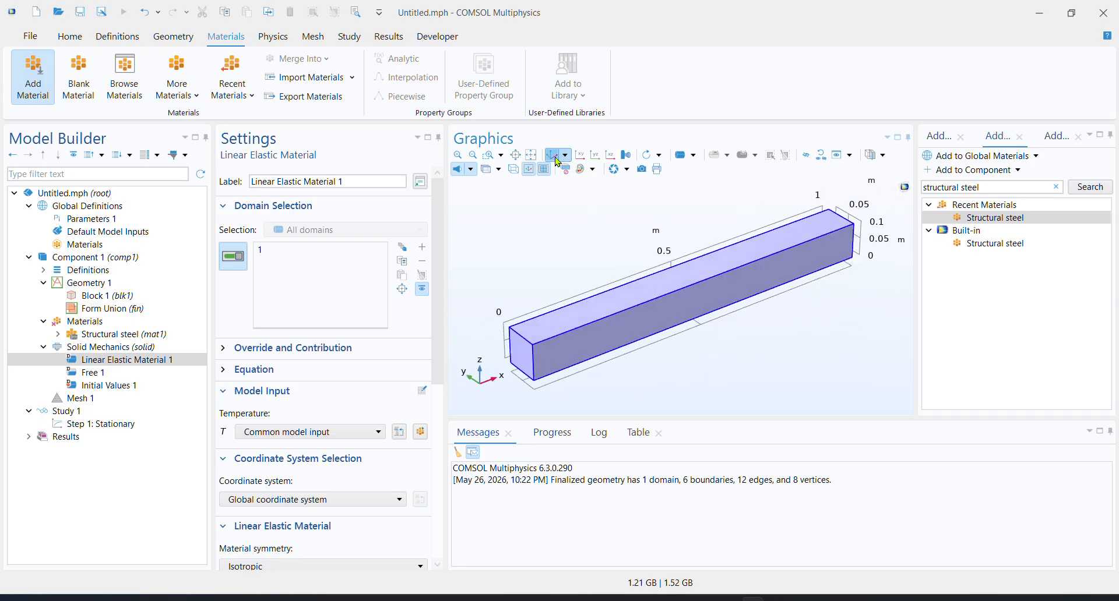
Add a Fixed Constraint to Solid Mechanics and apply it to the beam's end face at x = 1 m
click(140, 348)
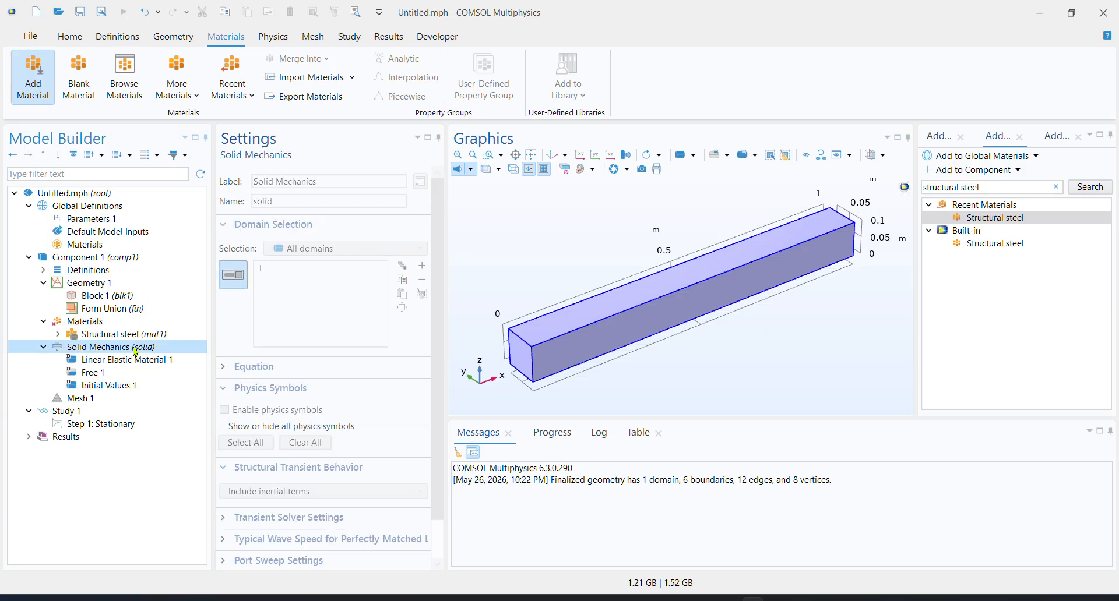
right_click(134, 349)
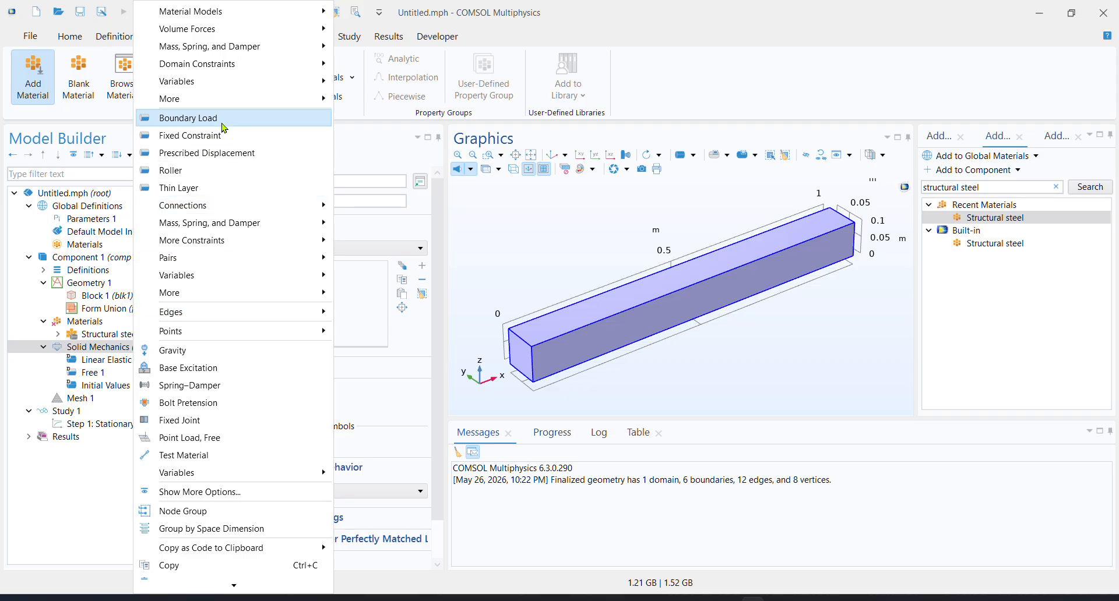
click(369, 157)
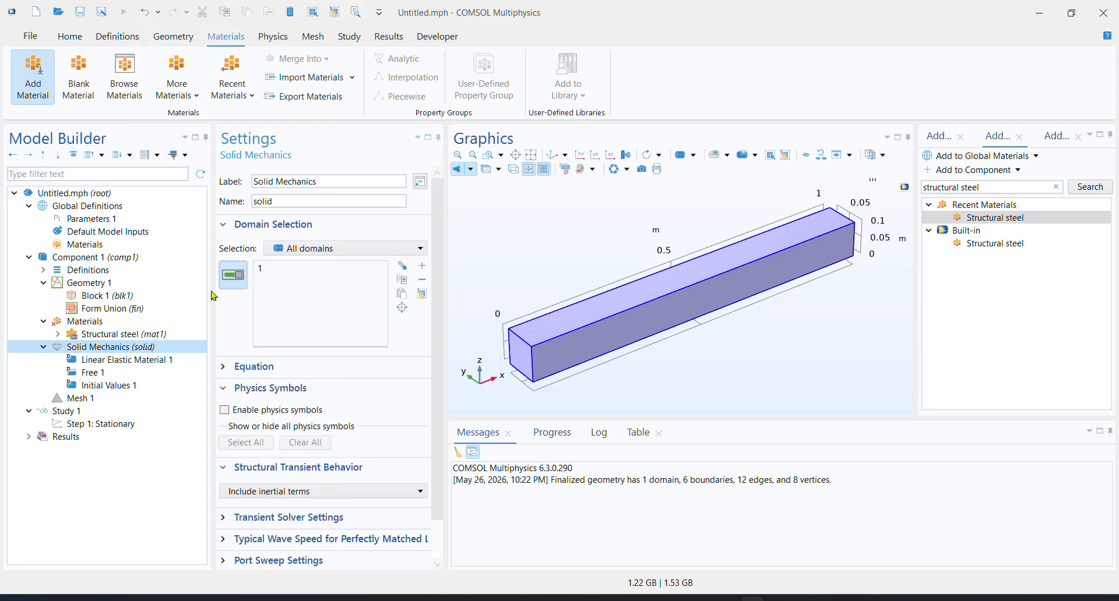
click(273, 36)
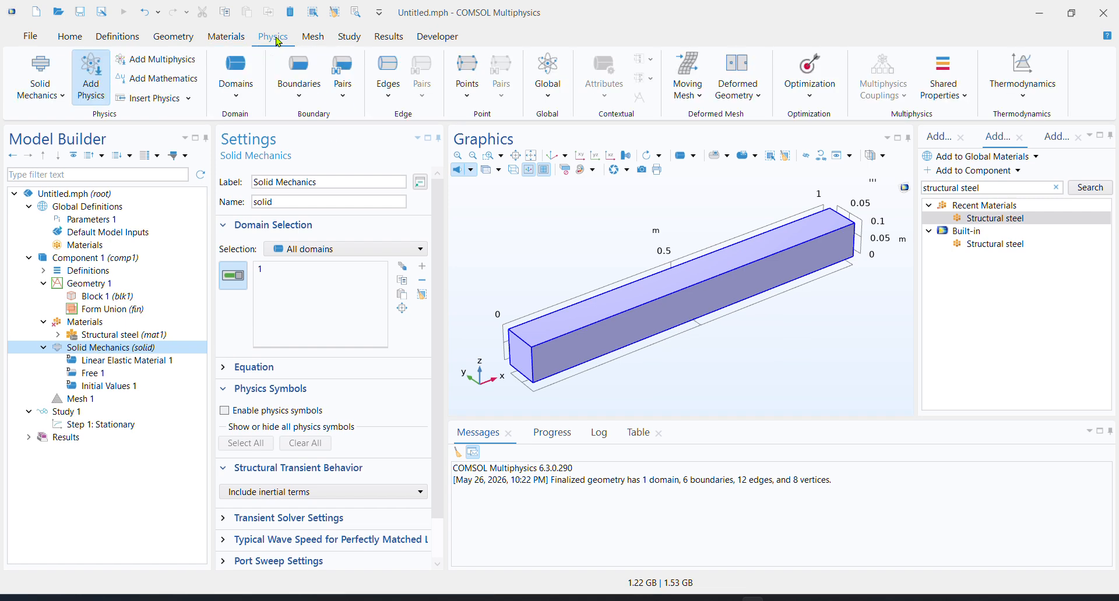
click(311, 105)
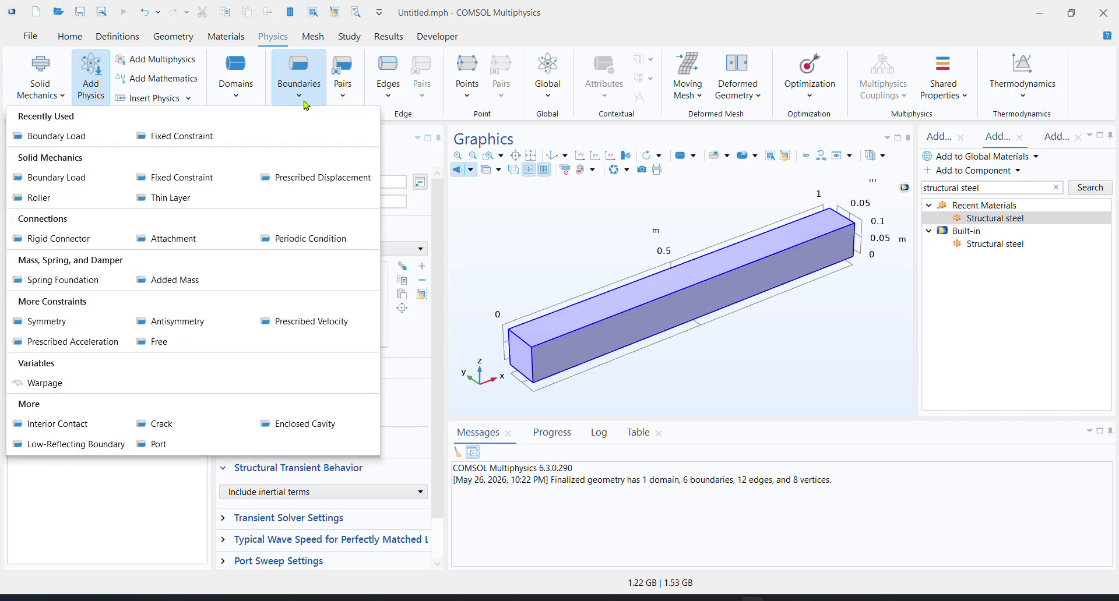
click(178, 181)
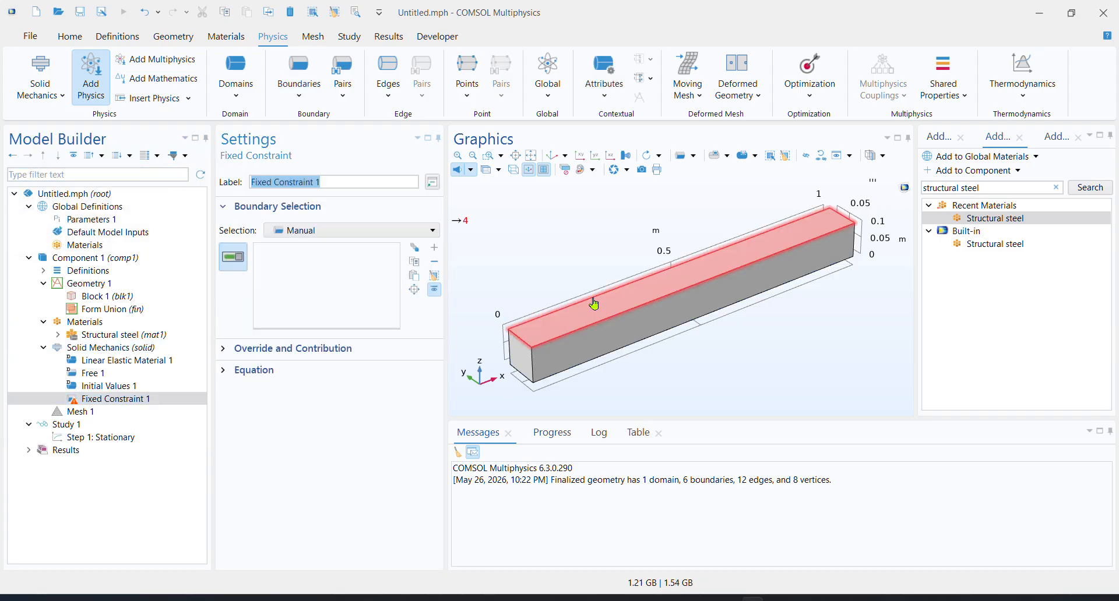
drag(728, 347, 631, 373)
click(779, 270)
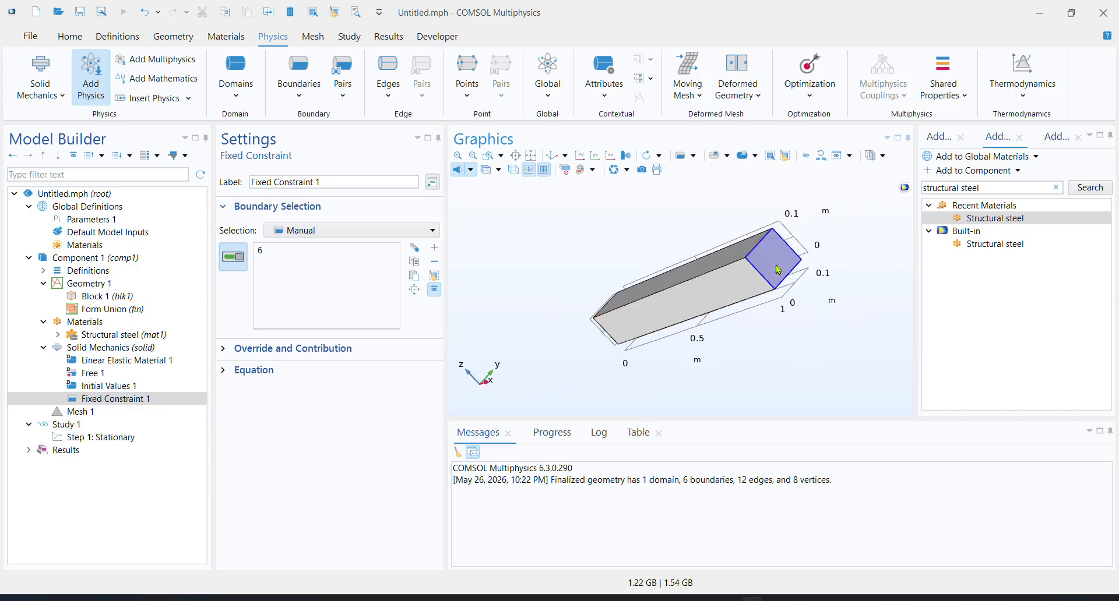
Add a Boundary Load to Solid Mechanics and apply it to the beam's opposite end face at x = 0
drag(766, 376, 871, 365)
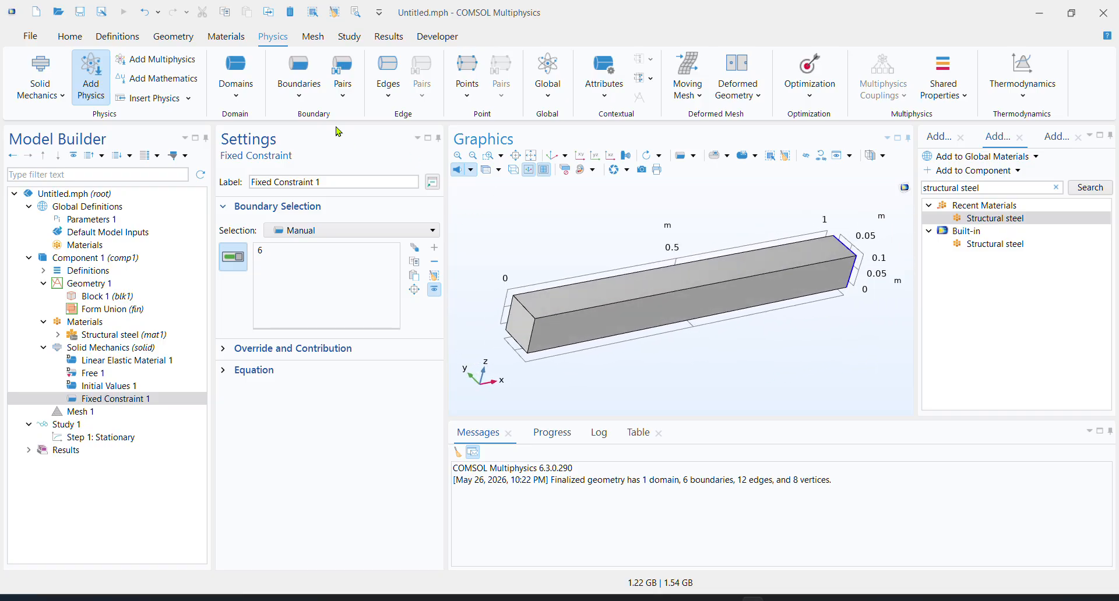
click(307, 97)
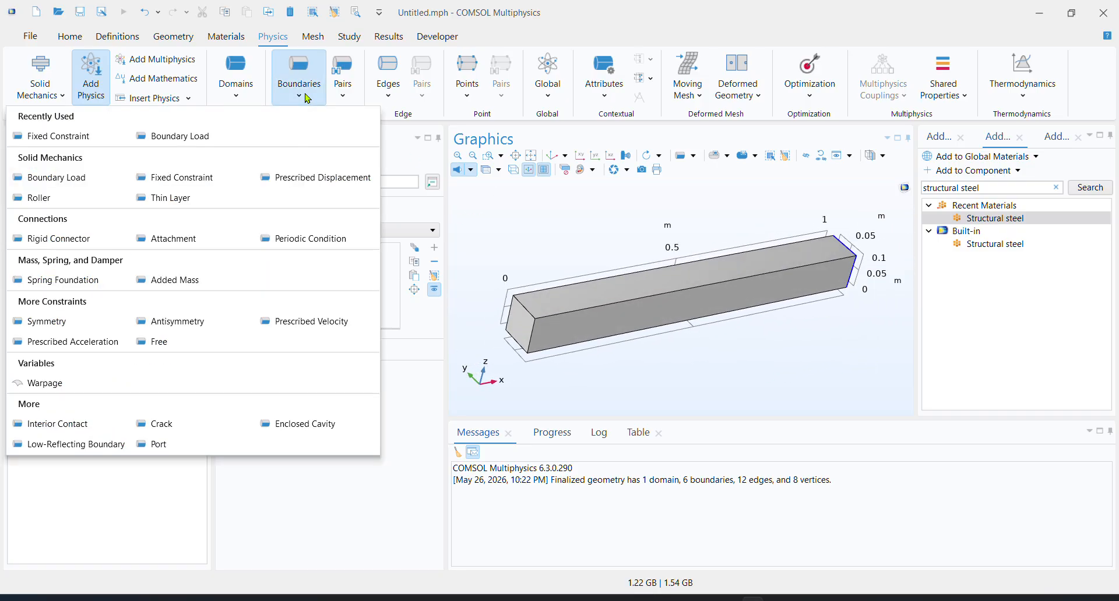
click(65, 177)
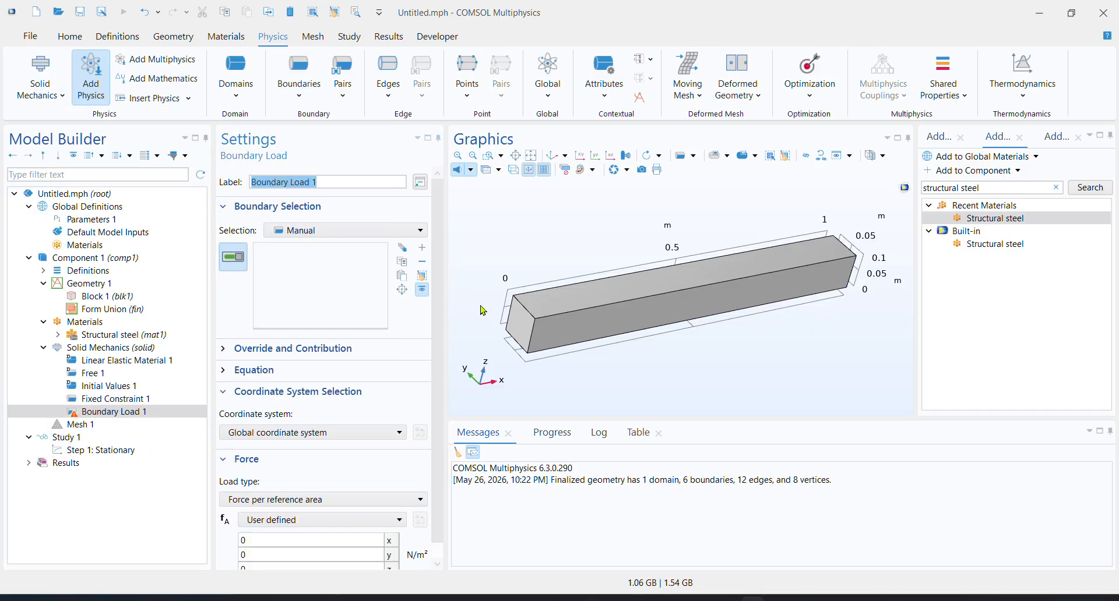
click(522, 325)
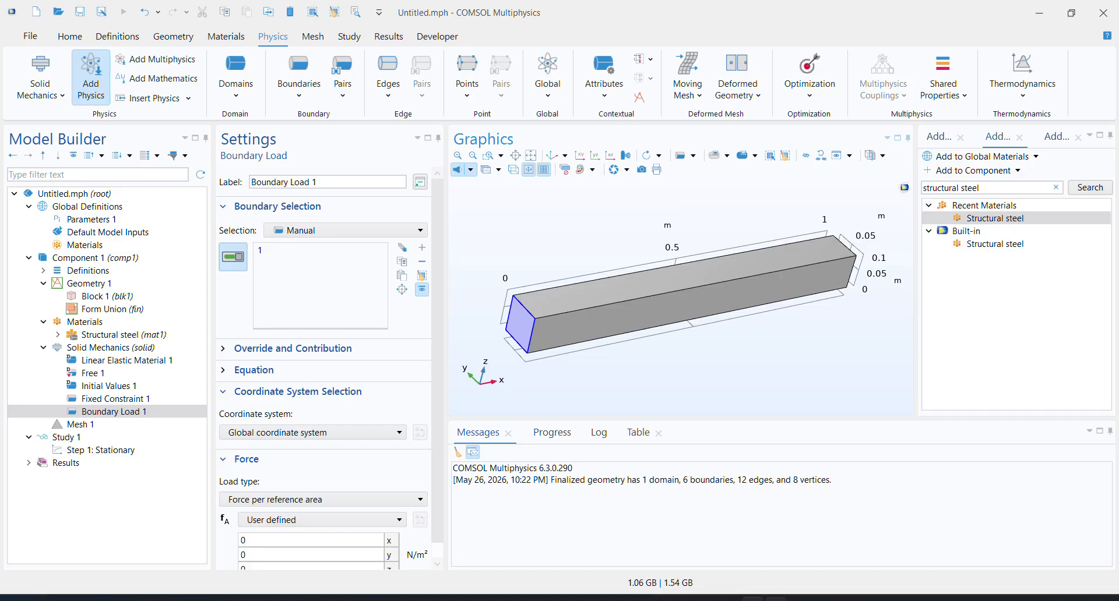
Switch to Krita and draw a red downward load arrow above the free end of the beam sketch
click(776, 599)
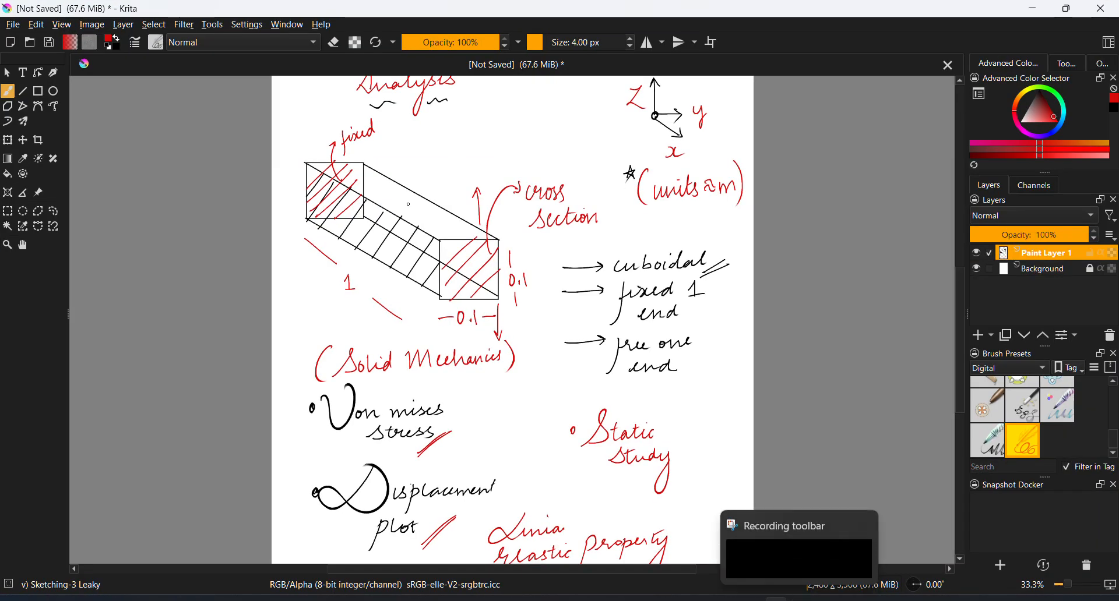
drag(409, 204, 410, 277)
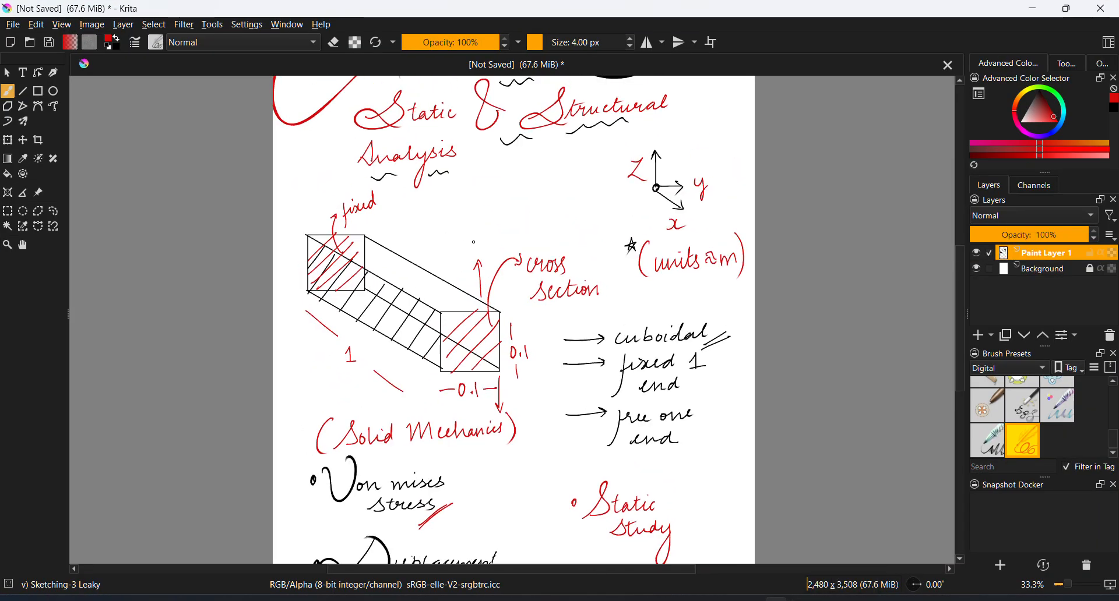
drag(461, 221, 458, 298)
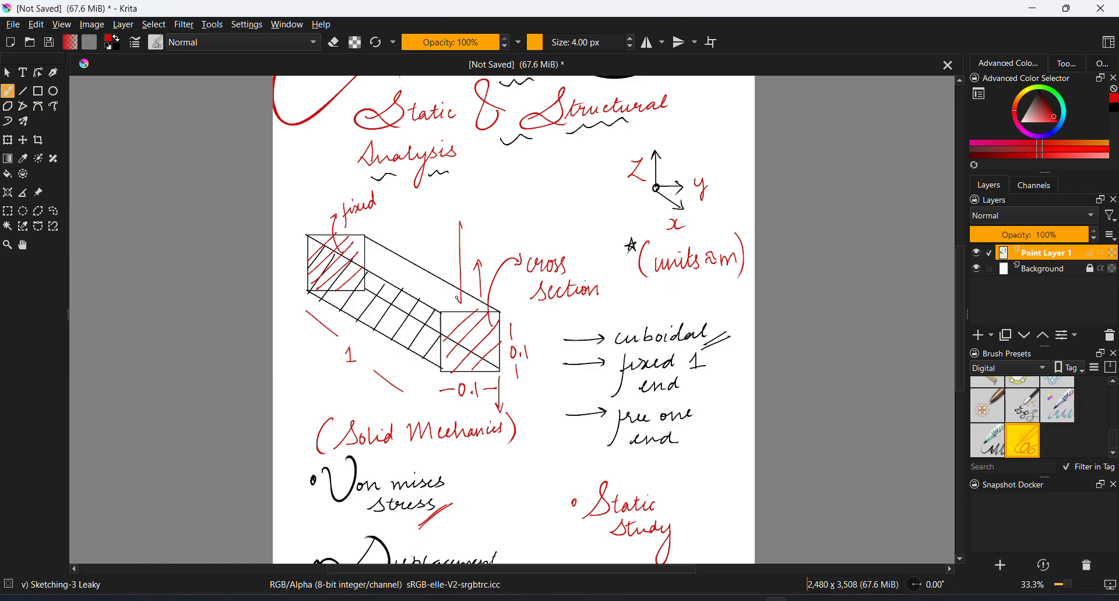
mouse_move(465, 193)
mouse_down()
mouse_move(463, 230)
mouse_move(513, 201)
mouse_move(514, 216)
mouse_up()
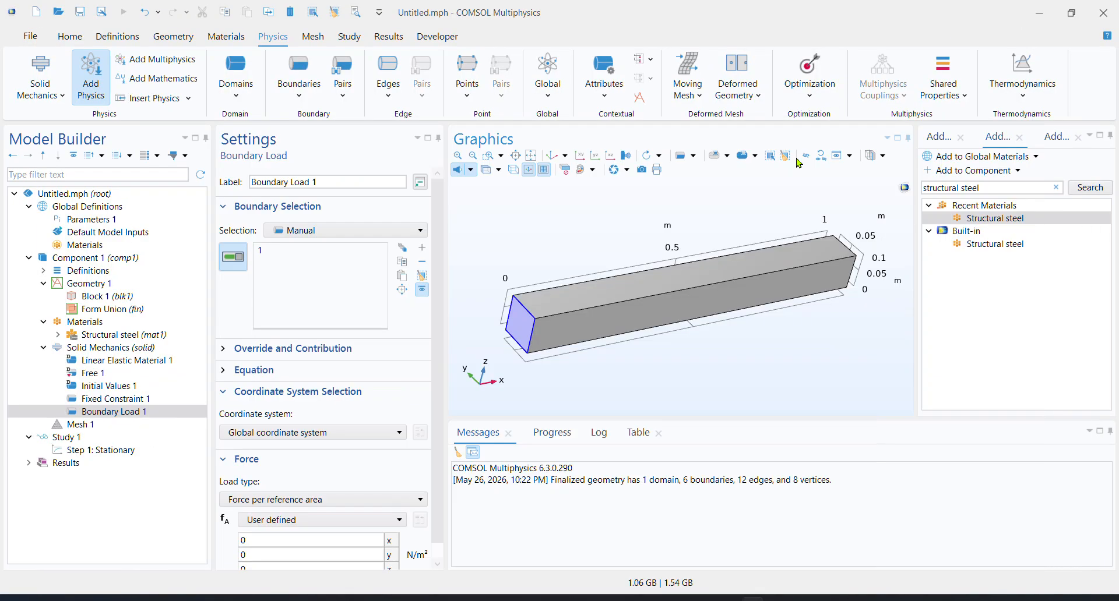
Set the boundary load in COMSOL to the Total force type with a z component of -1000 N
scroll(357, 446, down, 1)
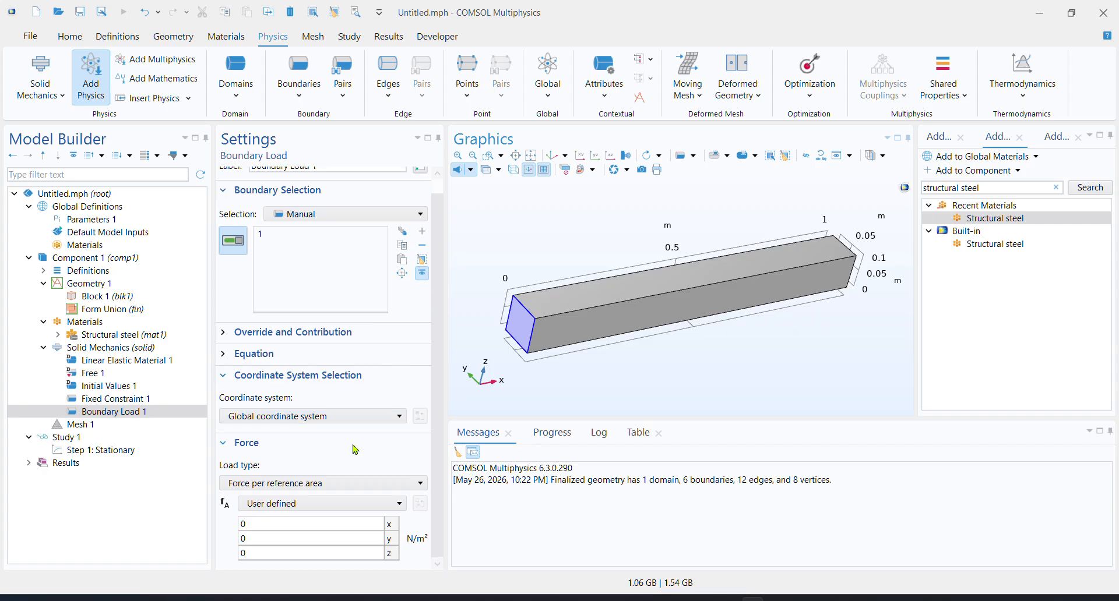
click(297, 485)
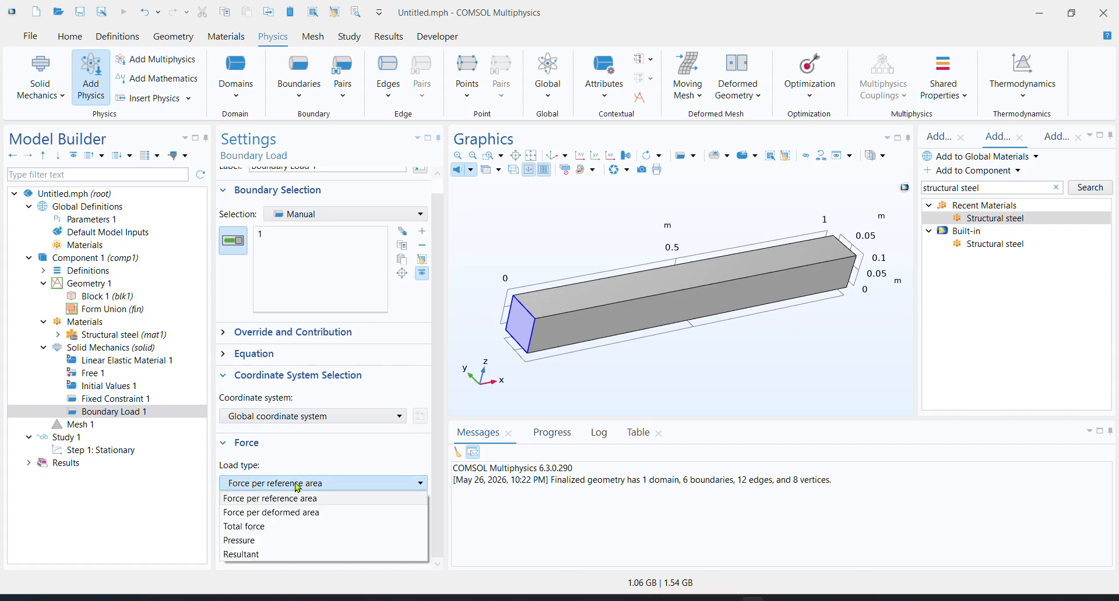
click(285, 527)
double_click(287, 553)
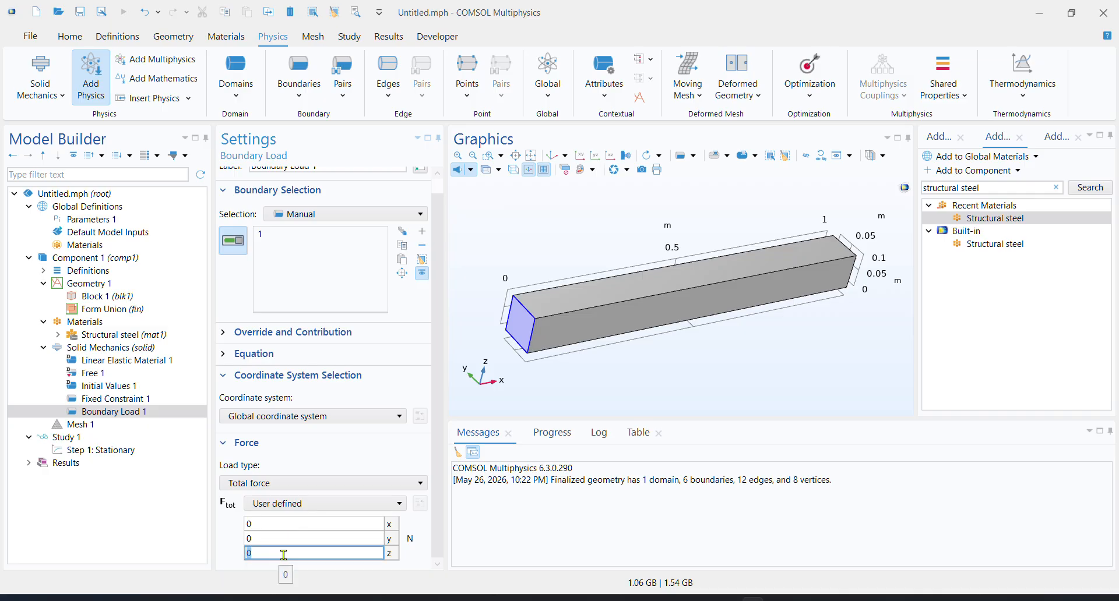
text(1000)
key(Home)
text(-)
click(562, 158)
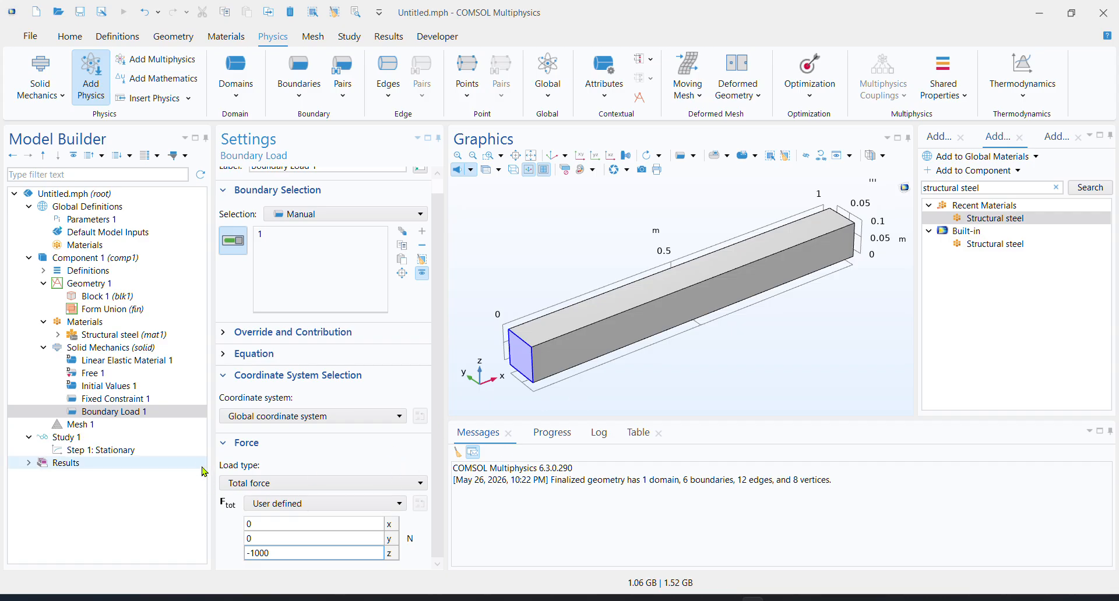
Add a Swept mesh operation to Mesh 1 for the remaining geometry and build the whole mesh
click(100, 425)
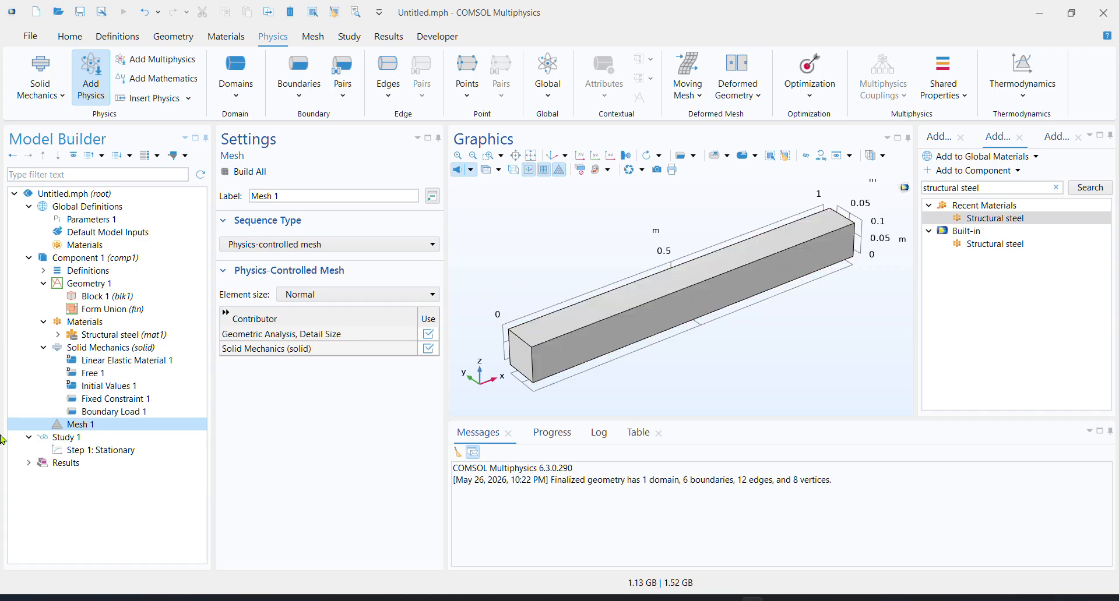
click(316, 39)
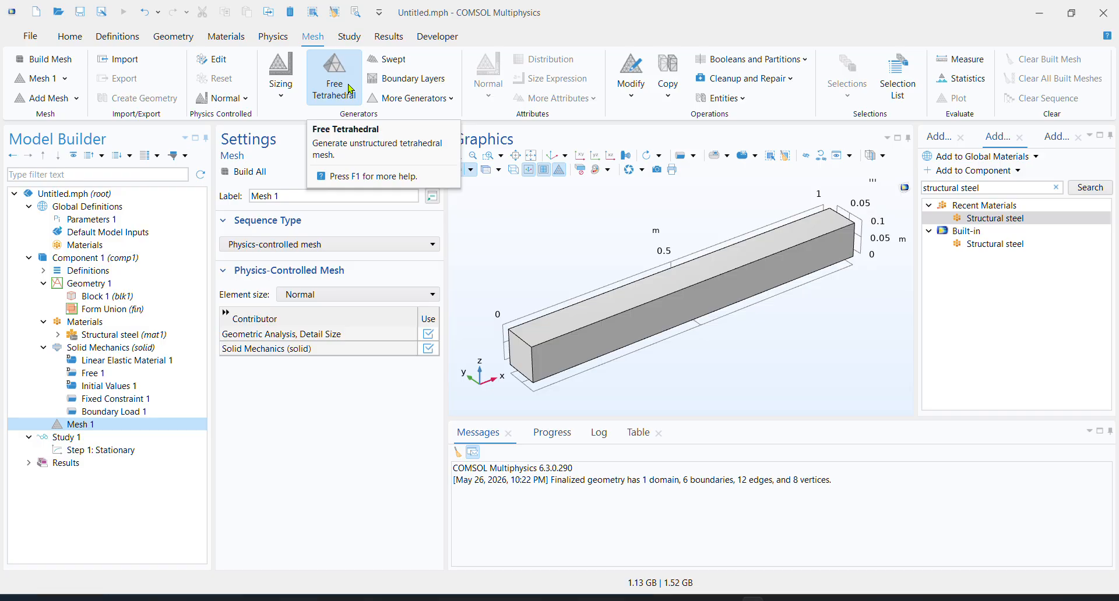
click(389, 60)
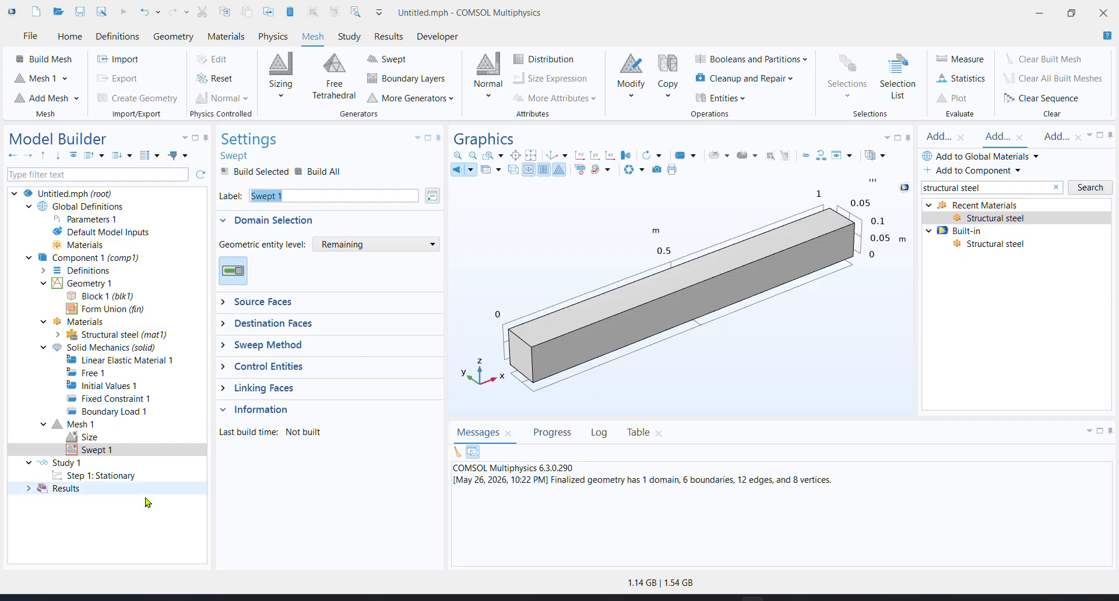
click(113, 451)
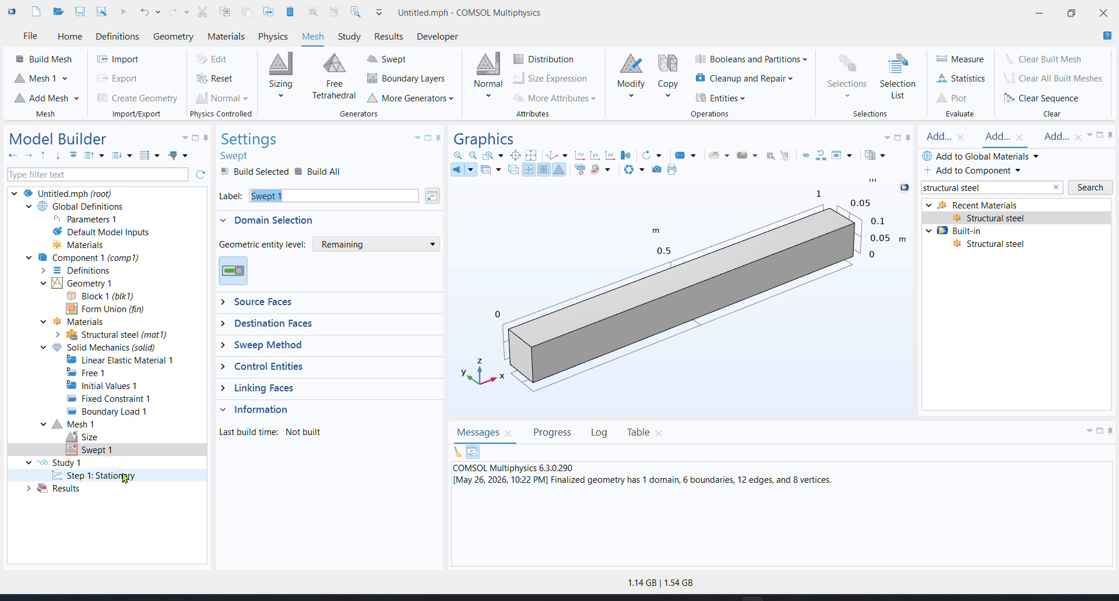
click(320, 171)
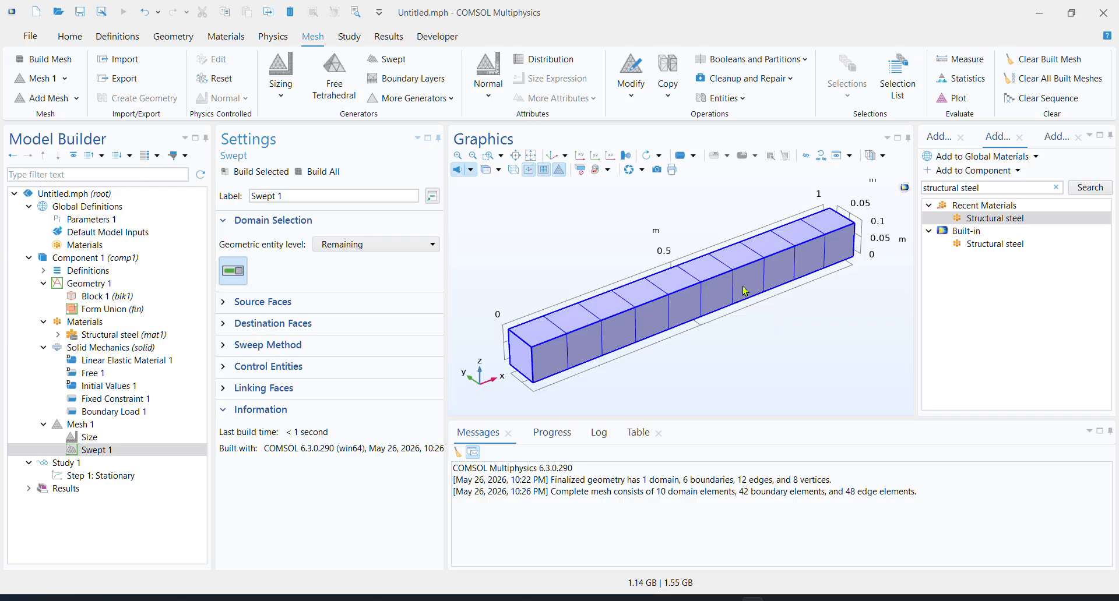
Add a Free Tetrahedral operation to Mesh 1, disable Swept 1, and build the tetrahedral mesh
click(334, 74)
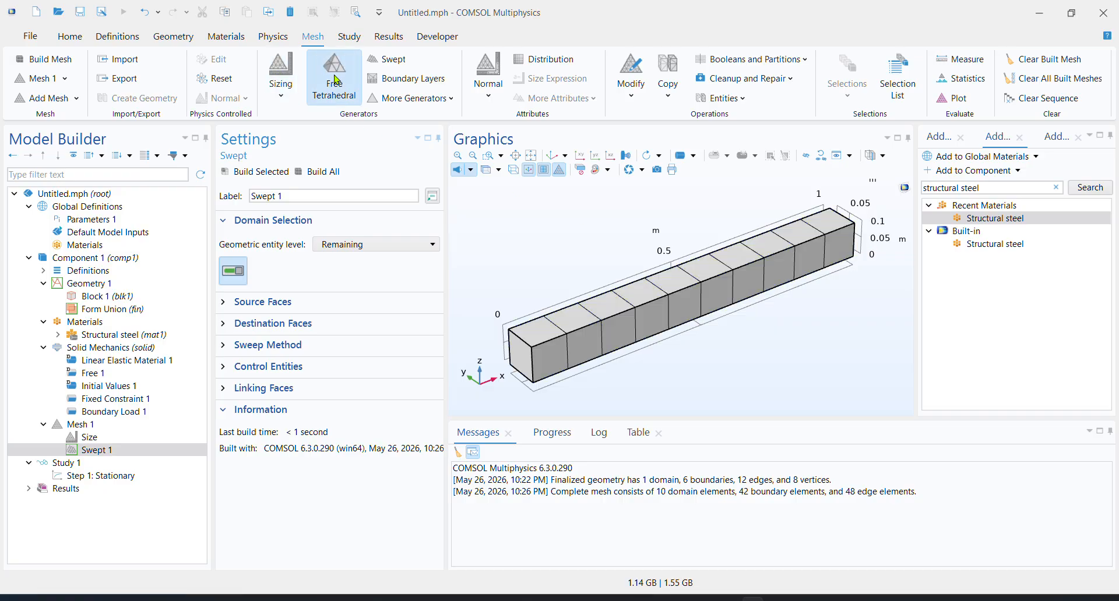
click(116, 450)
right_click(122, 450)
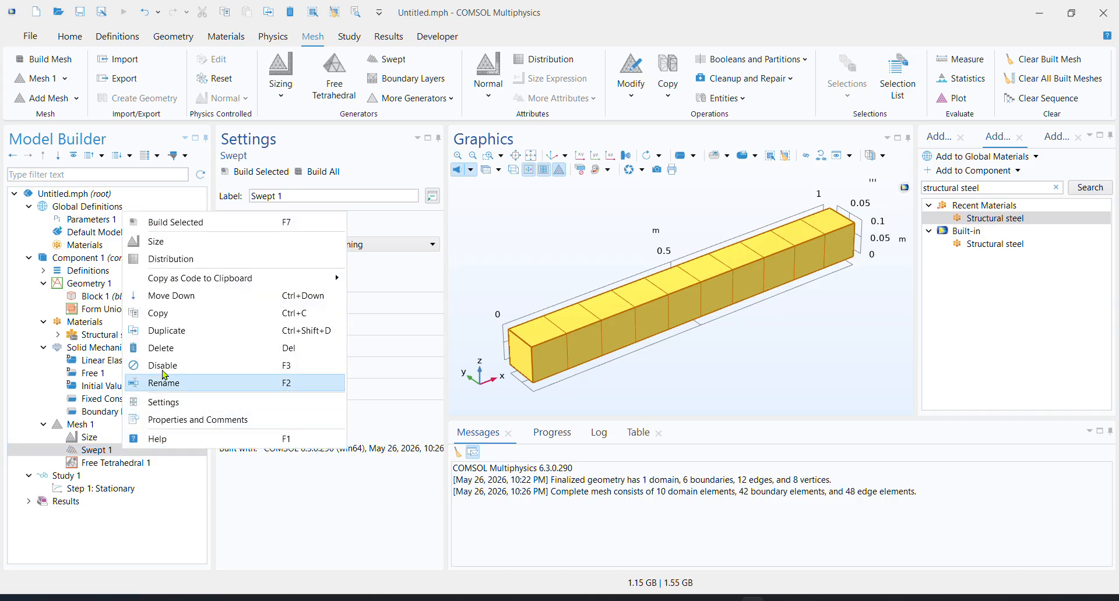
click(161, 365)
click(116, 462)
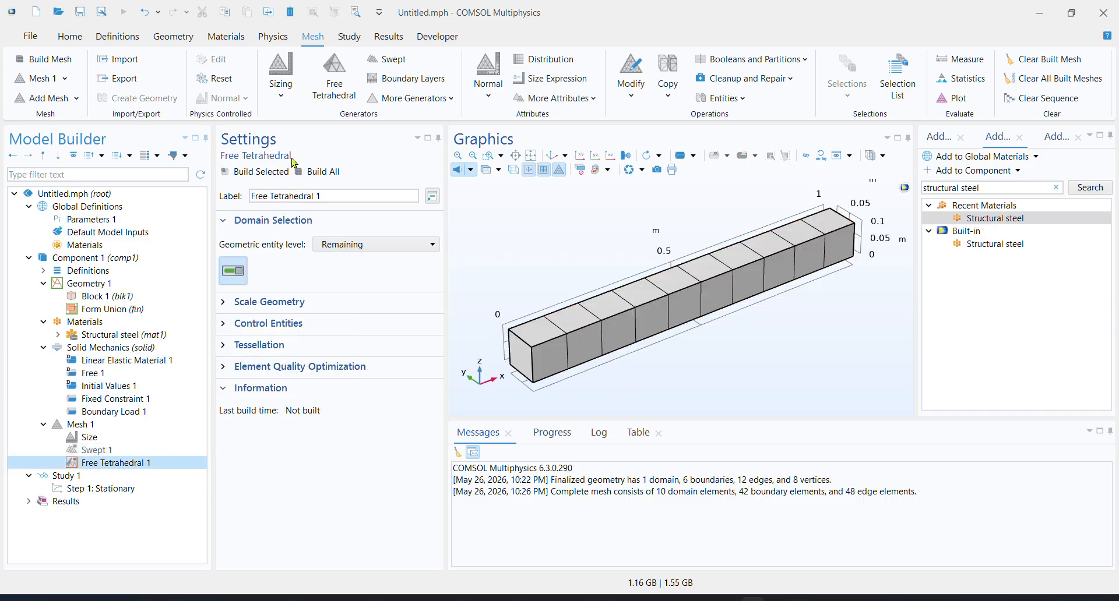
click(298, 174)
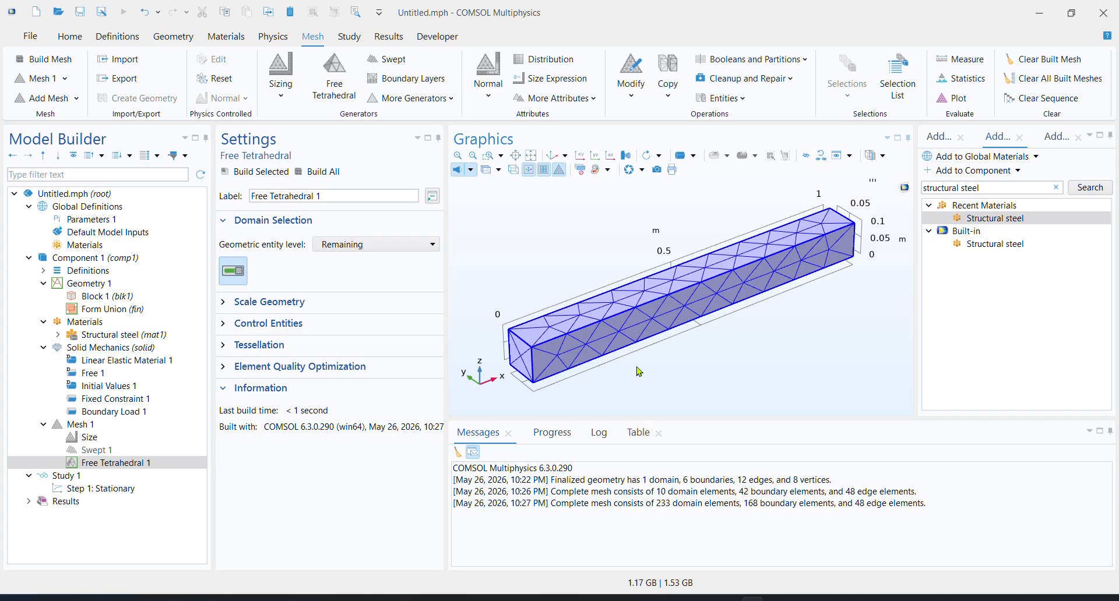
Delete the Free Tetrahedral 1 operation from Mesh 1
mouse_move(641, 371)
mouse_down()
mouse_move(746, 366)
mouse_move(652, 364)
mouse_up()
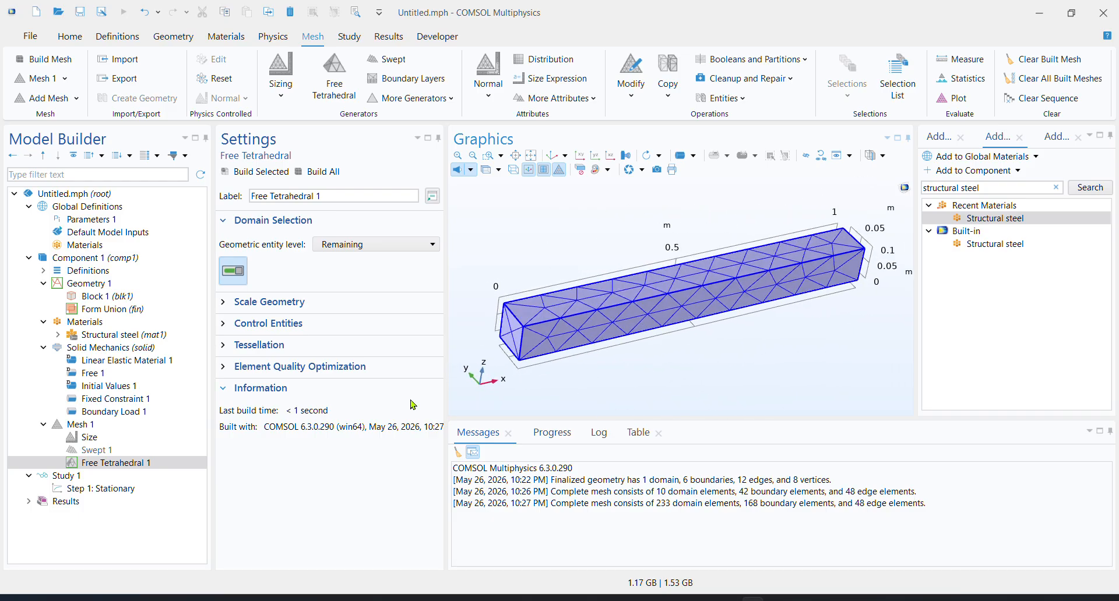
right_click(144, 464)
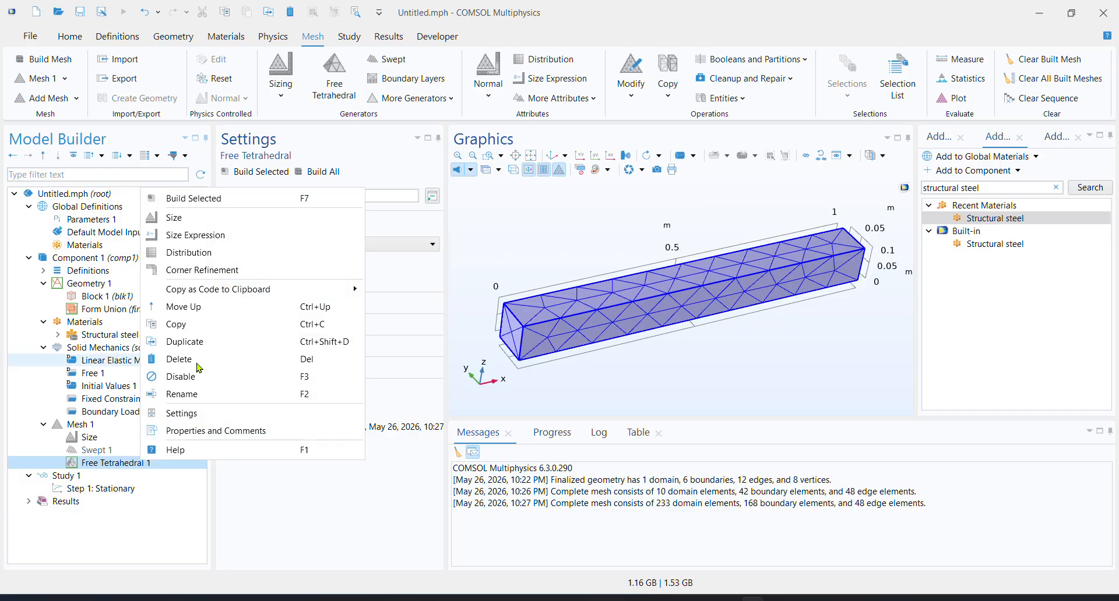
click(181, 359)
click(578, 359)
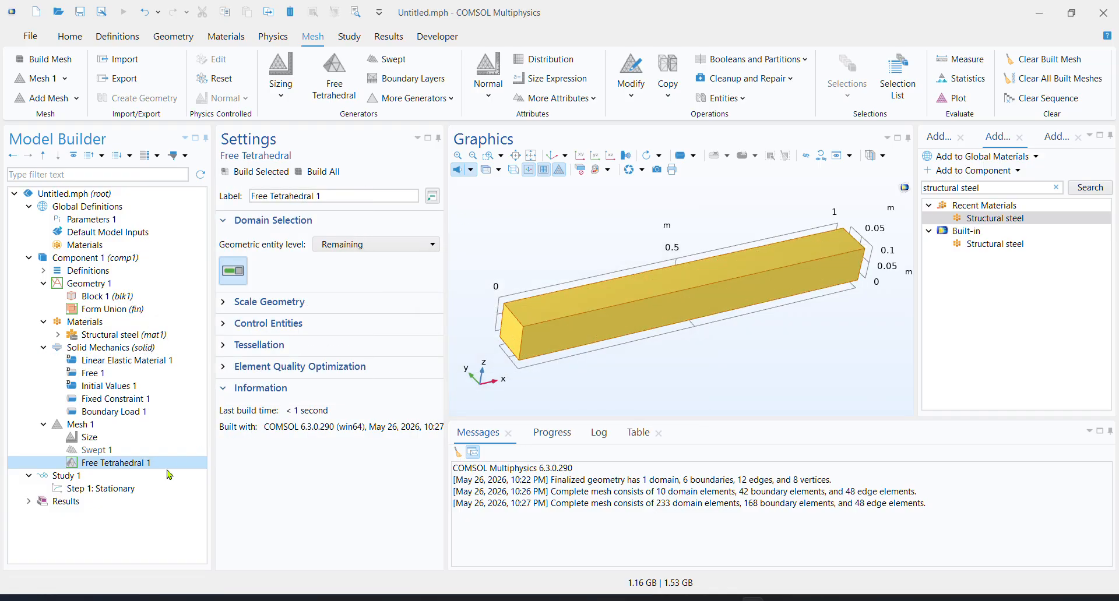
Enable the Swept 1 operation again and rebuild the whole mesh
right_click(115, 452)
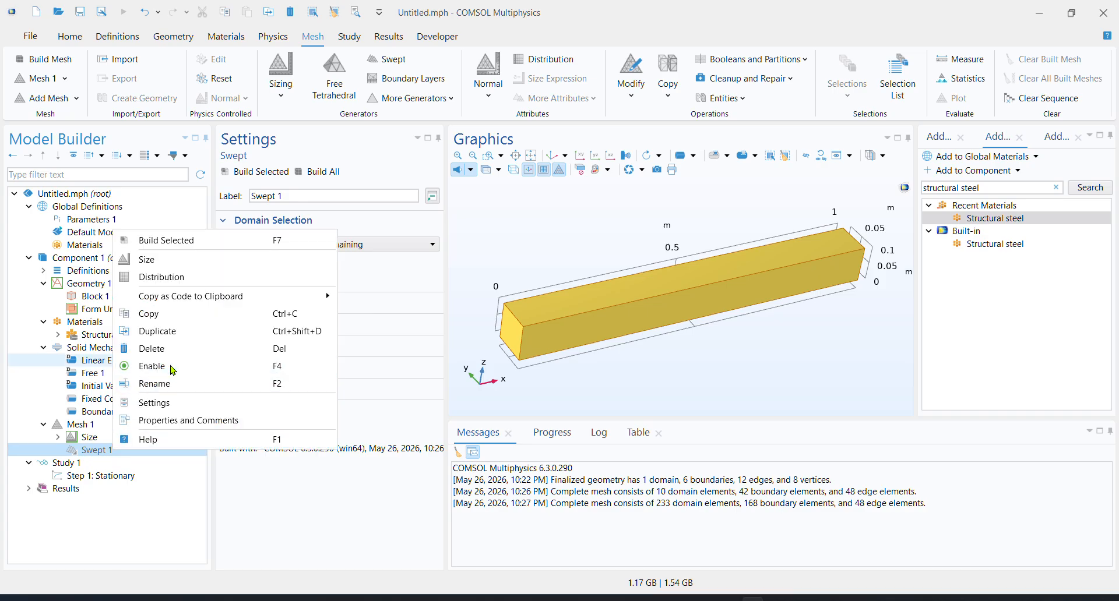
key(Escape)
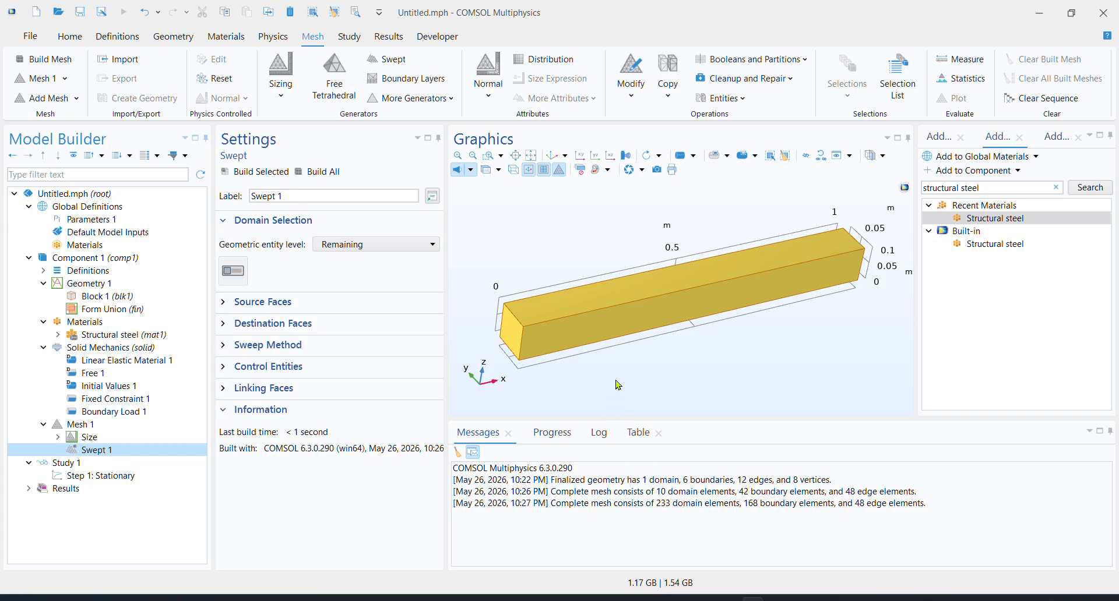
drag(619, 385, 635, 398)
click(320, 172)
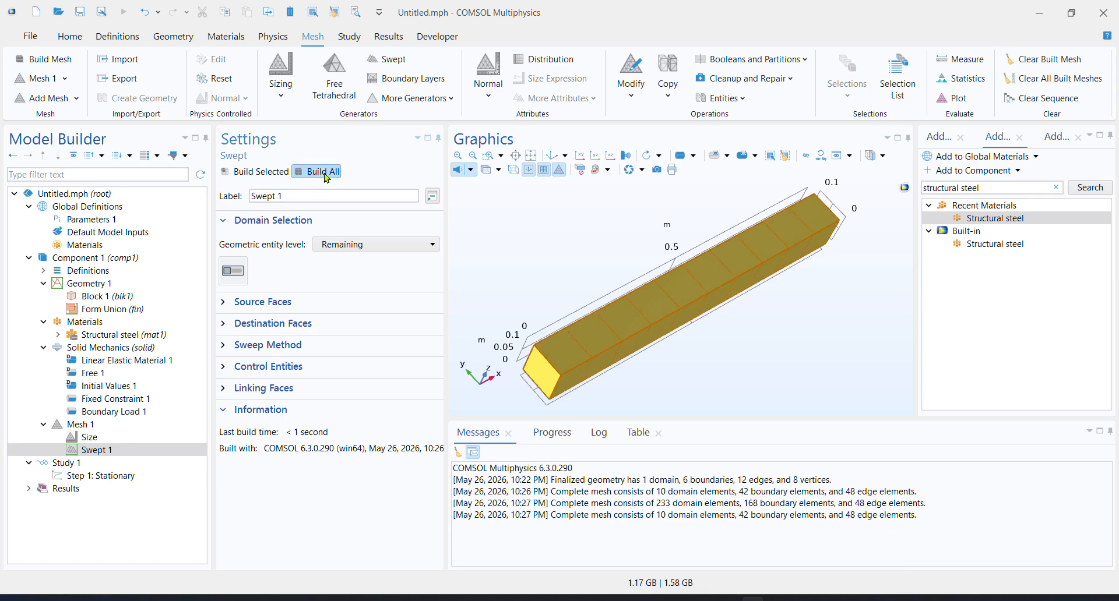
drag(735, 372, 719, 361)
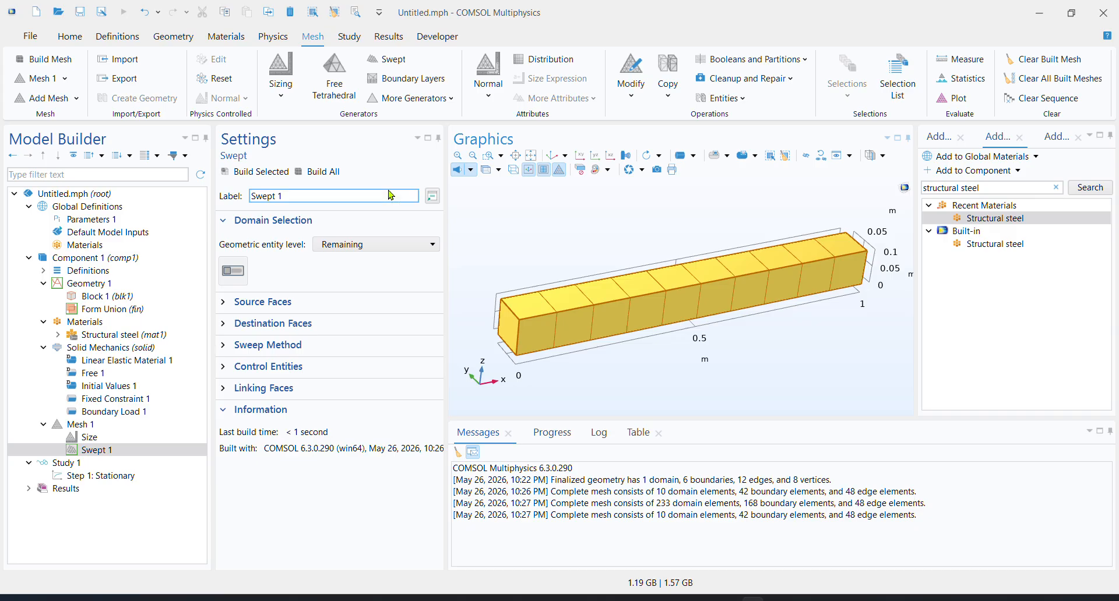
Set the predefined element size of Mesh 1 to Extra fine and rebuild the whole mesh
click(102, 450)
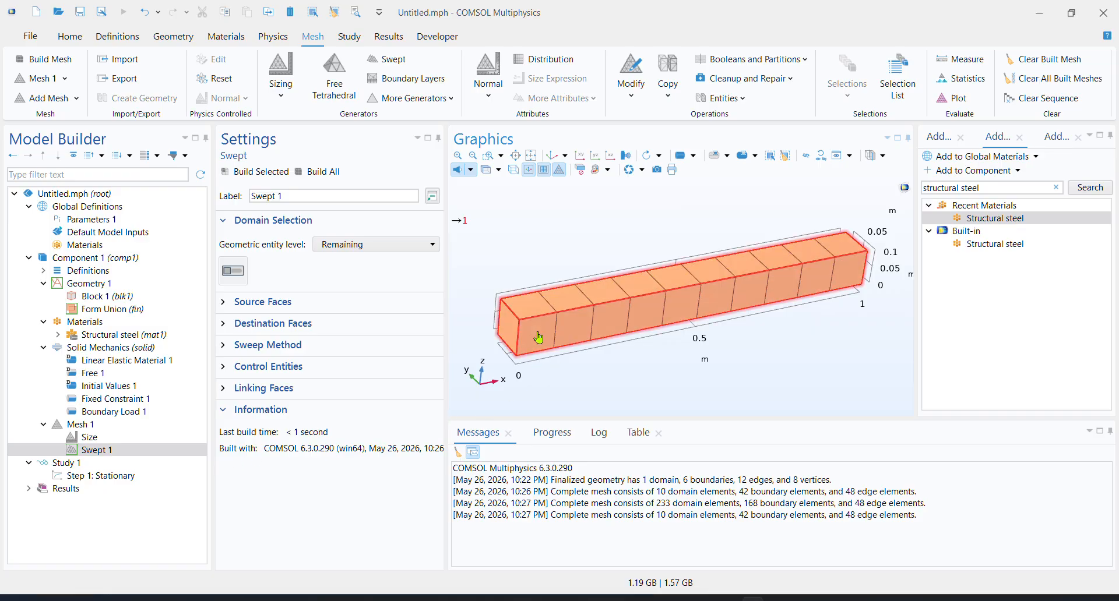
click(105, 438)
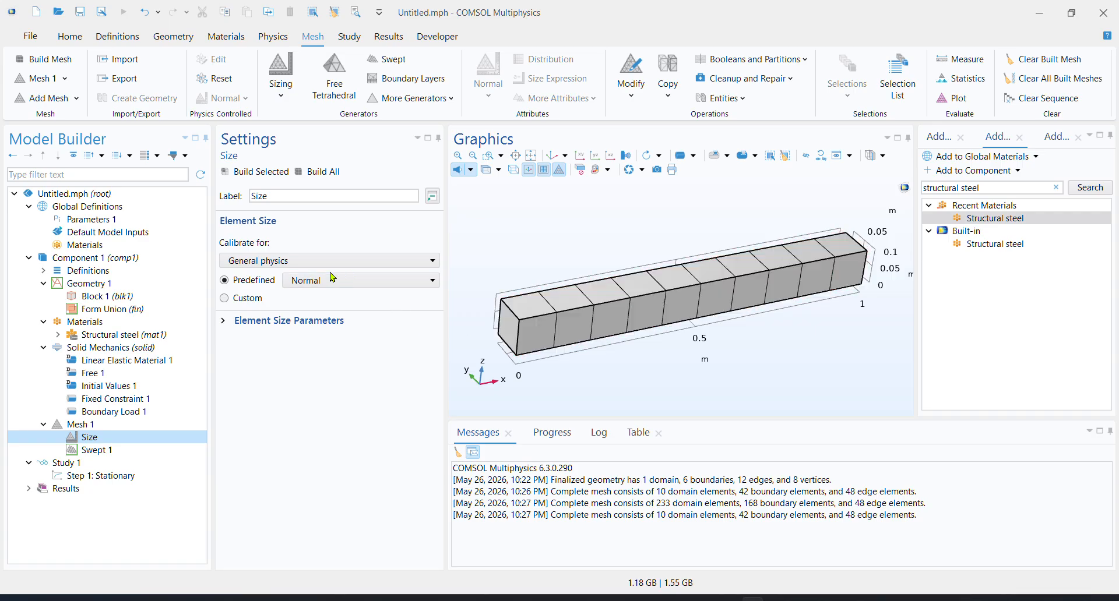
click(354, 281)
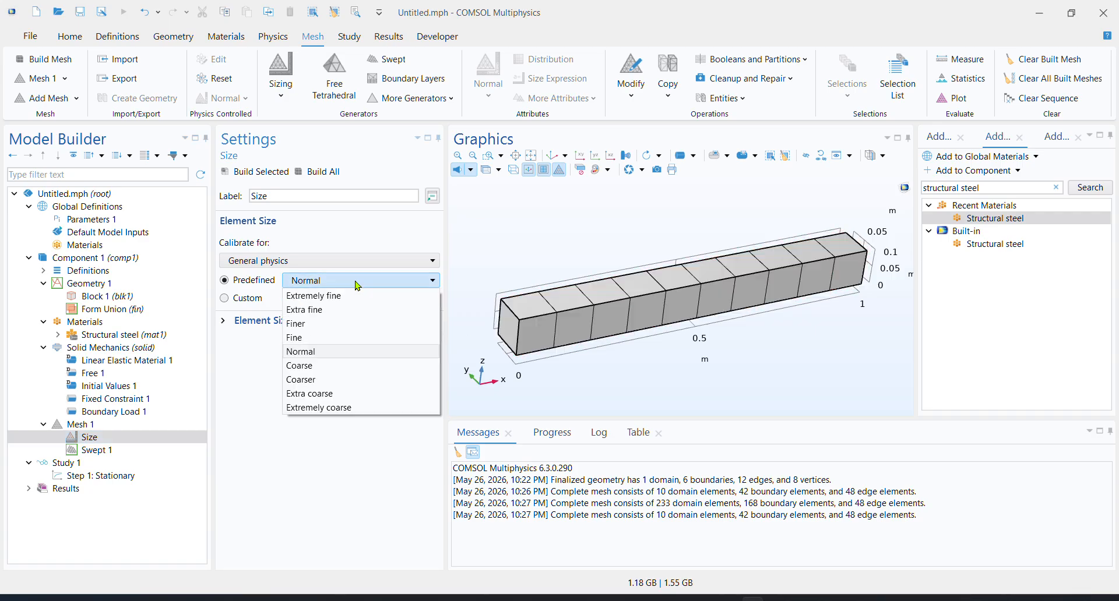
click(330, 312)
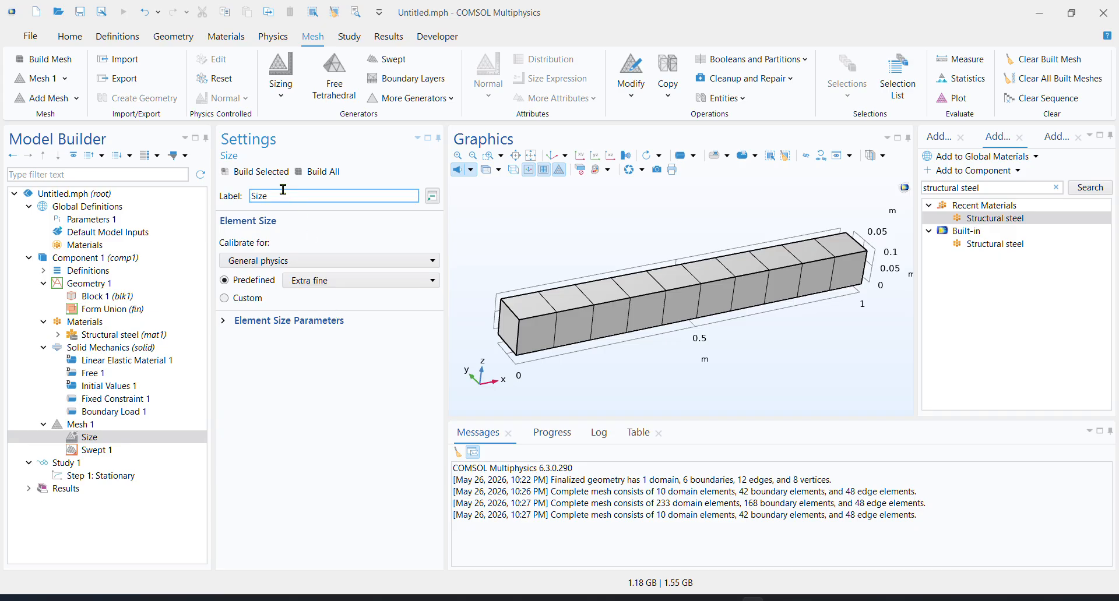
click(317, 172)
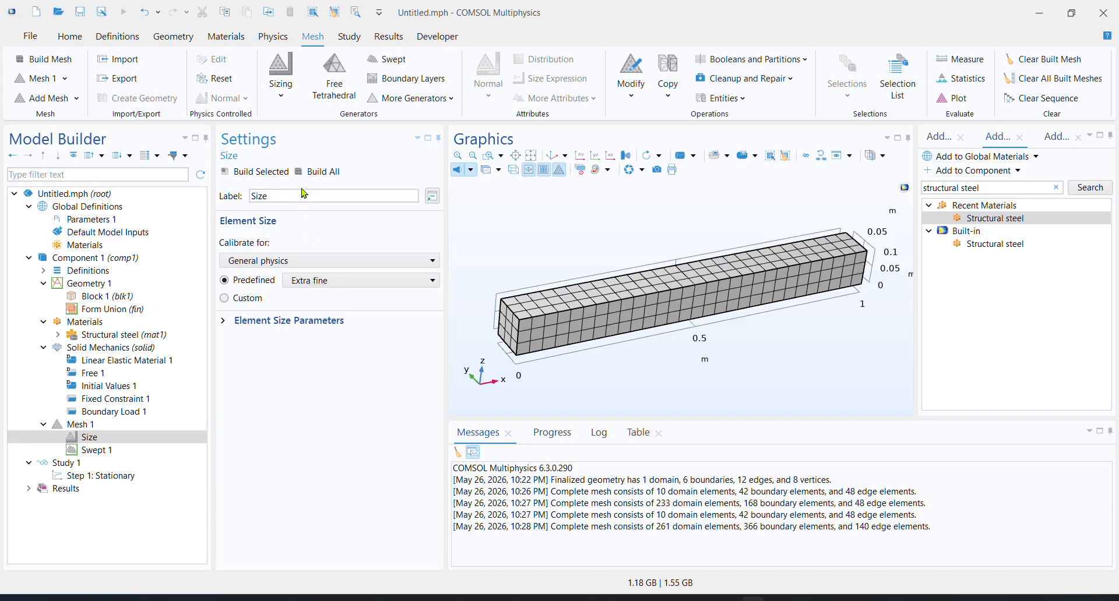
click(320, 281)
click(343, 271)
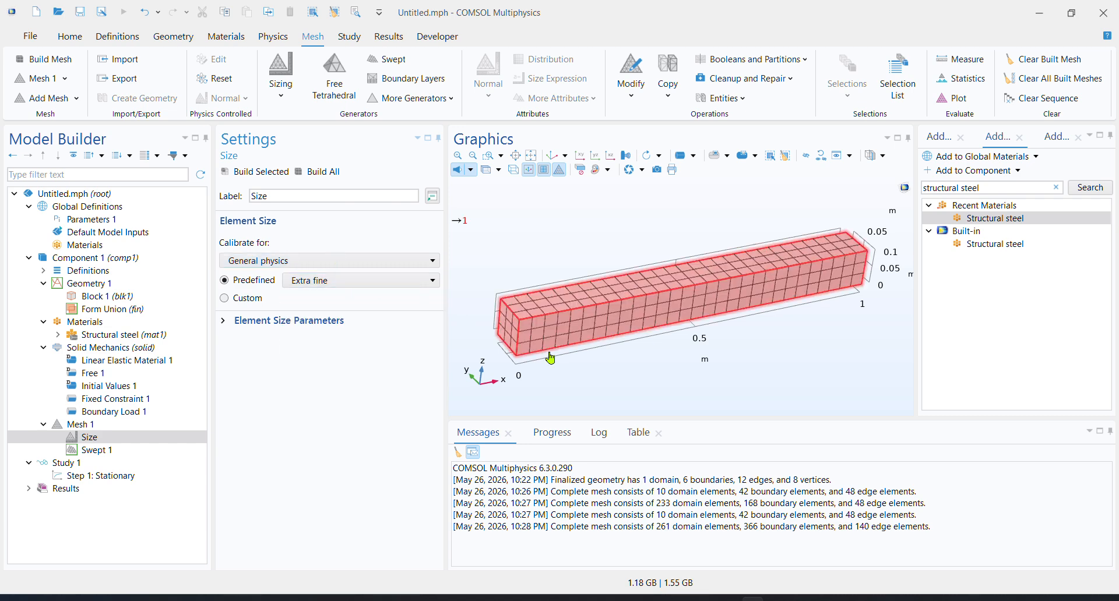
mouse_move(581, 377)
mouse_down()
mouse_move(585, 364)
mouse_move(581, 377)
mouse_move(571, 372)
mouse_up()
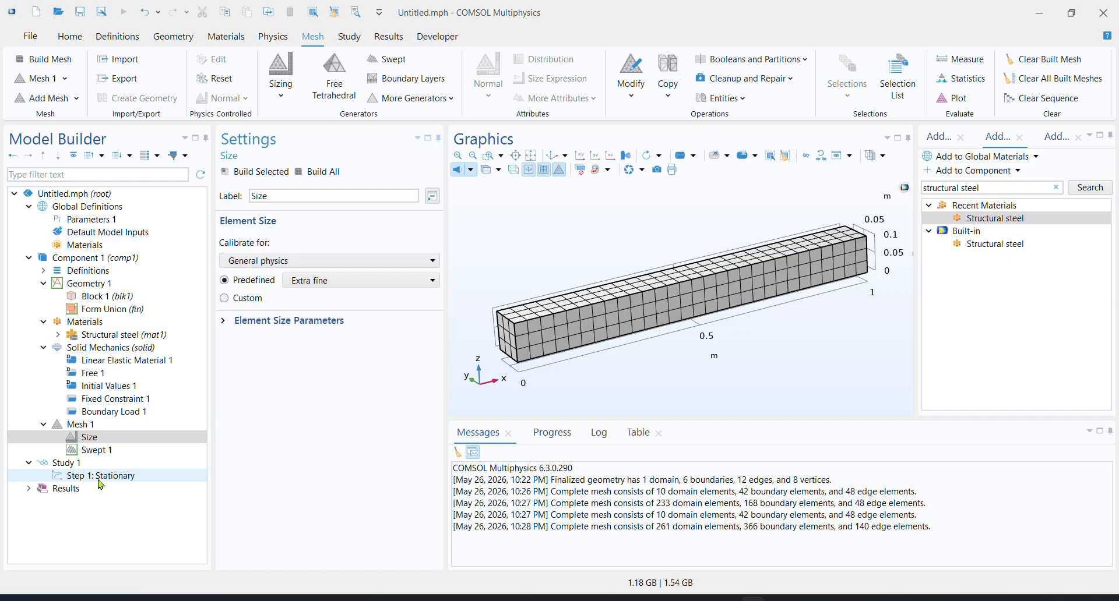
Compute Study 1 with its stationary step, keeping the default plots enabled
click(77, 464)
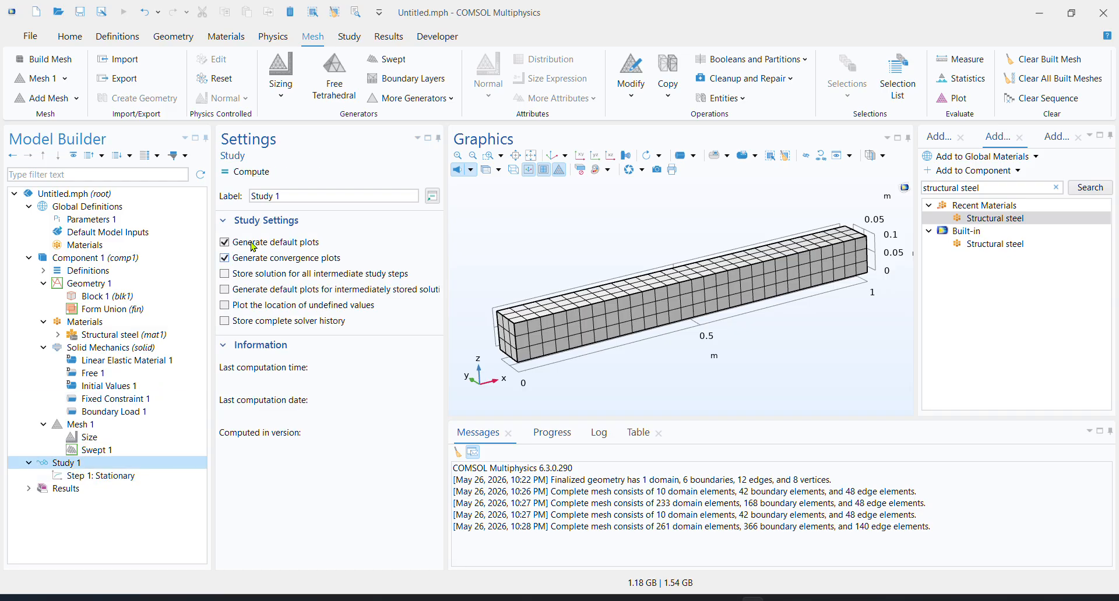
click(353, 39)
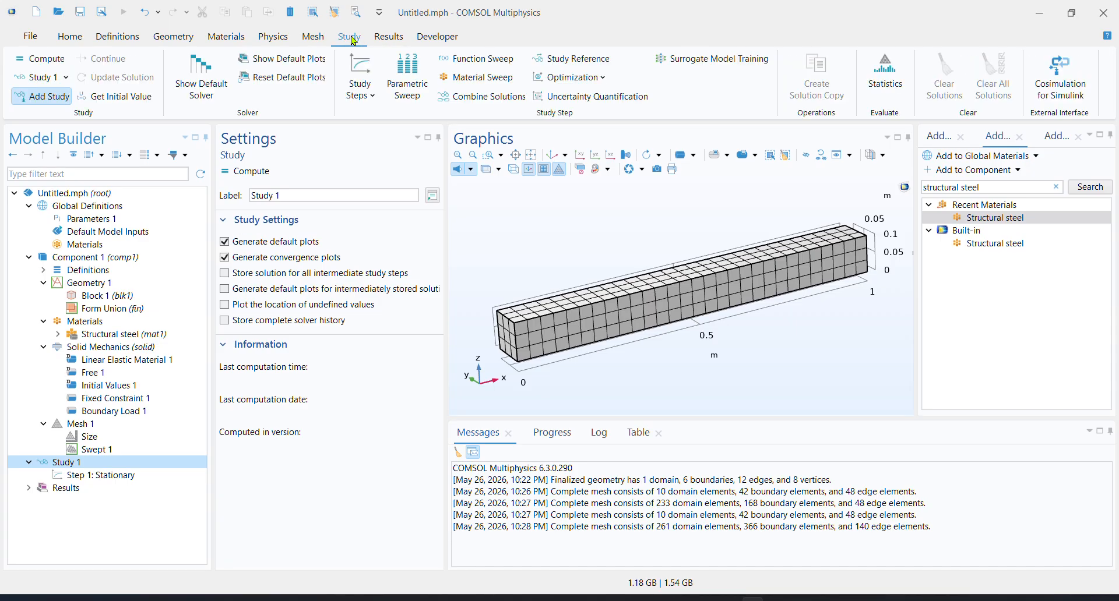
click(30, 63)
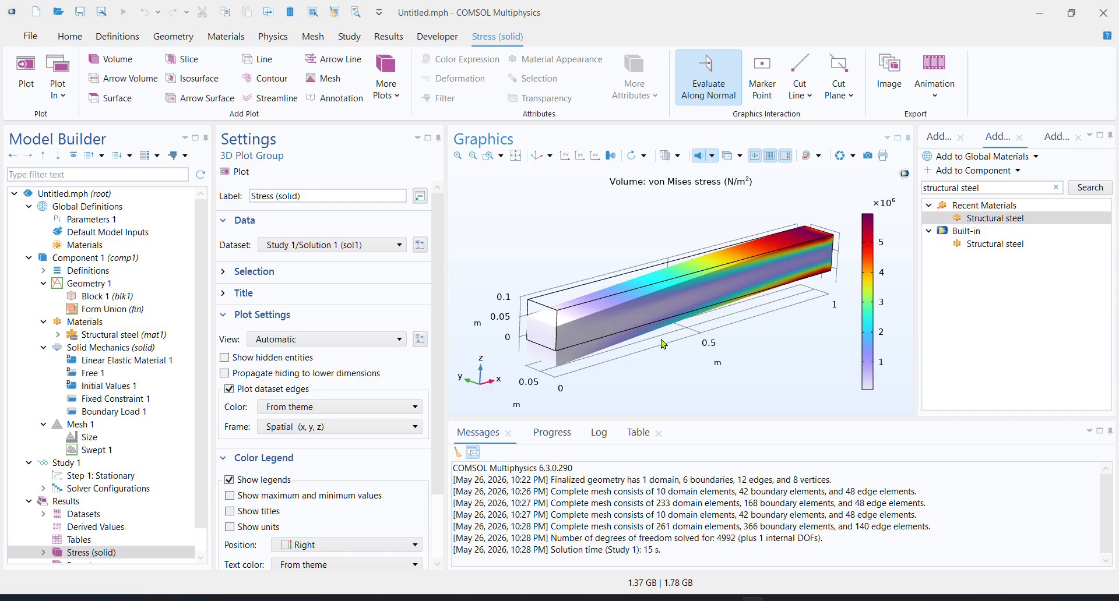
Examine the von Mises stress plot of the bent beam from several angles, comparing the fixed and free ends
drag(668, 365, 688, 390)
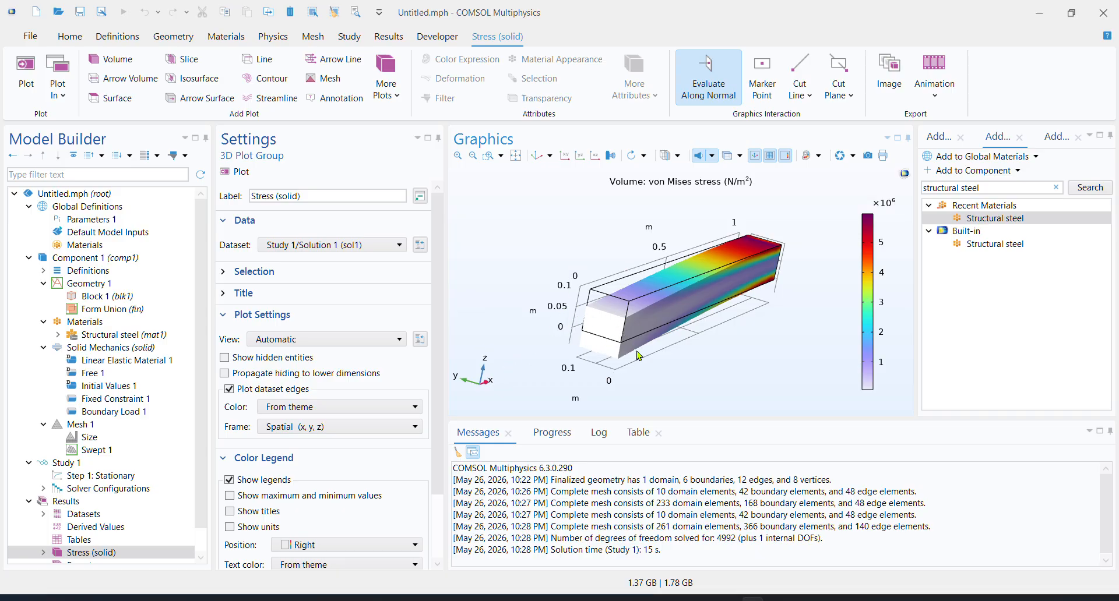
drag(646, 356, 574, 261)
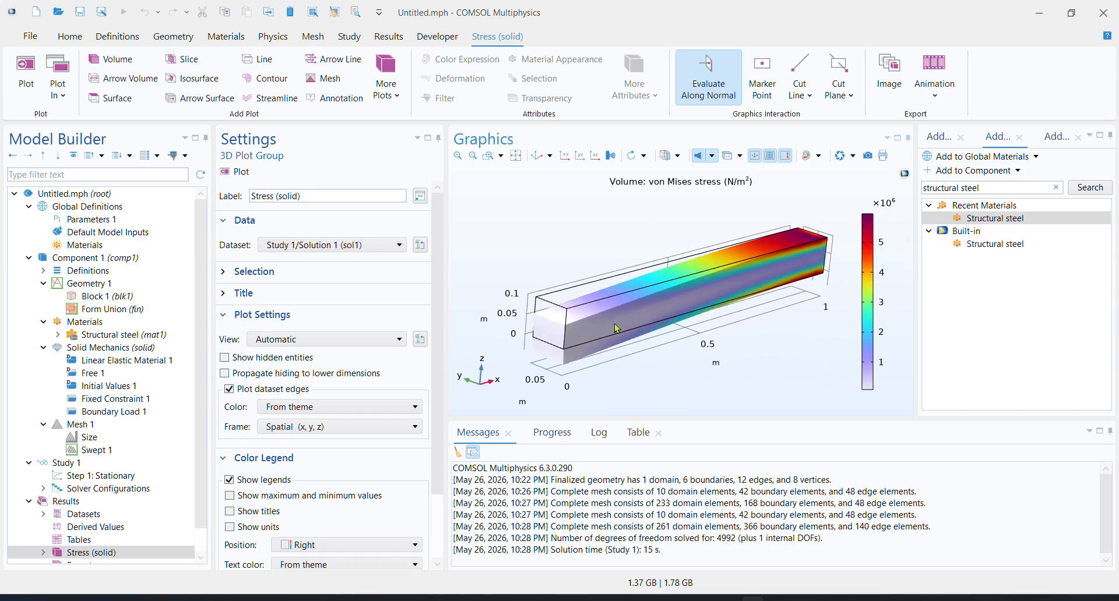
mouse_move(656, 385)
mouse_down()
mouse_move(709, 377)
mouse_move(691, 362)
mouse_move(694, 345)
mouse_move(656, 339)
mouse_move(693, 356)
mouse_move(631, 367)
mouse_move(672, 385)
mouse_up()
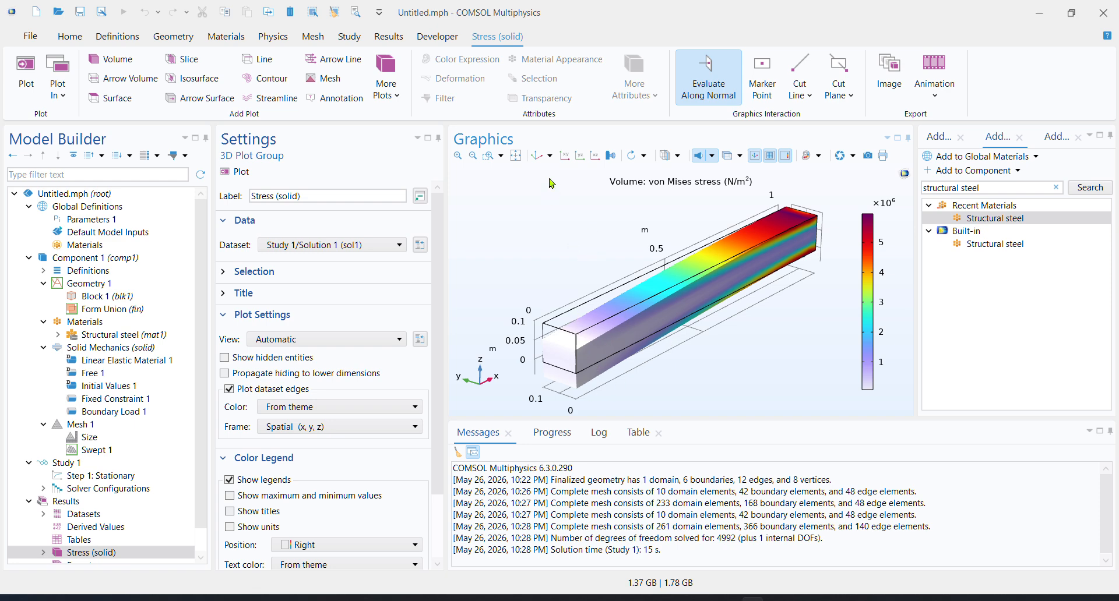
click(536, 156)
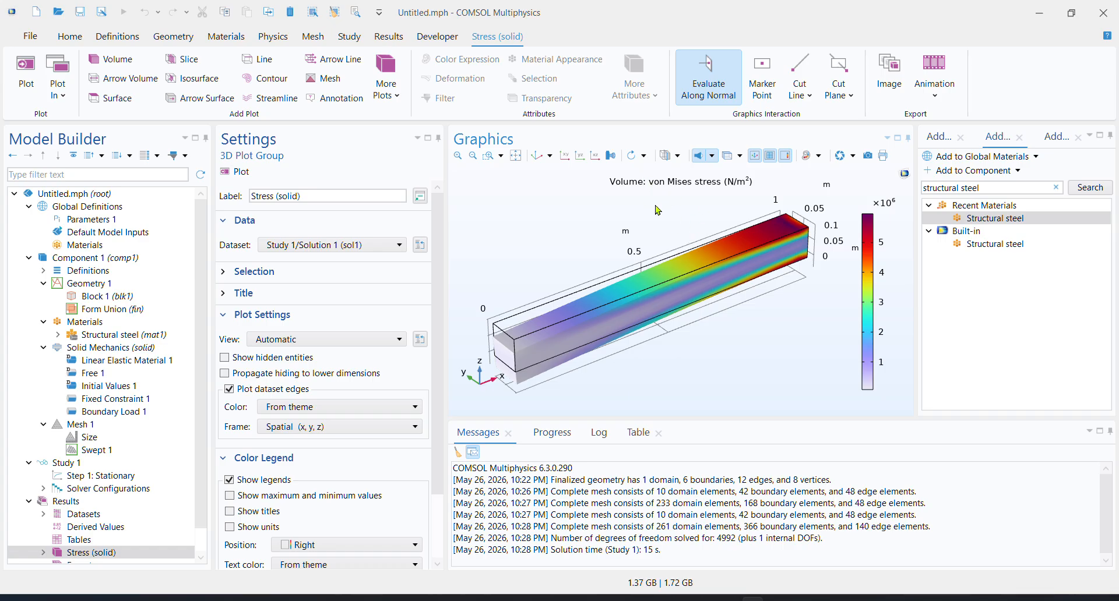
mouse_move(695, 345)
mouse_down()
mouse_move(735, 332)
mouse_move(699, 340)
mouse_up()
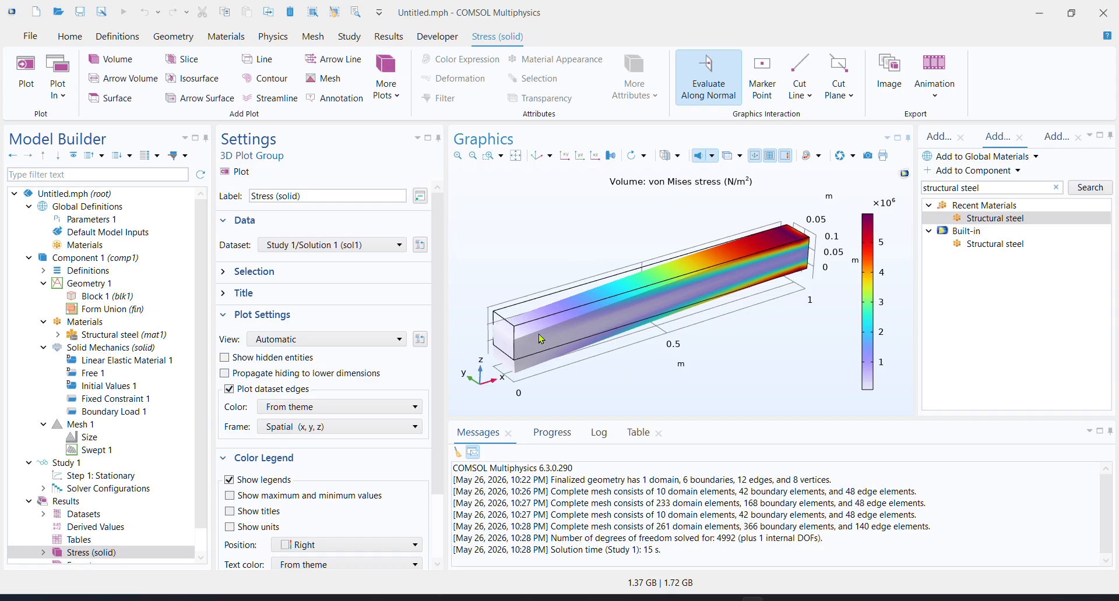
scroll(204, 440, down, 1)
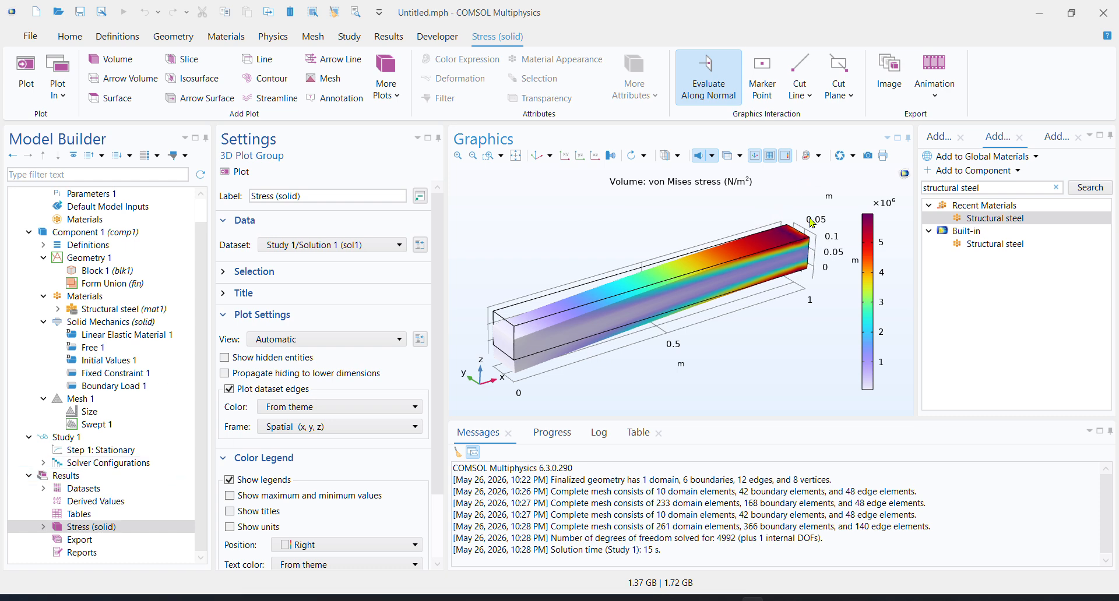
drag(805, 252, 790, 285)
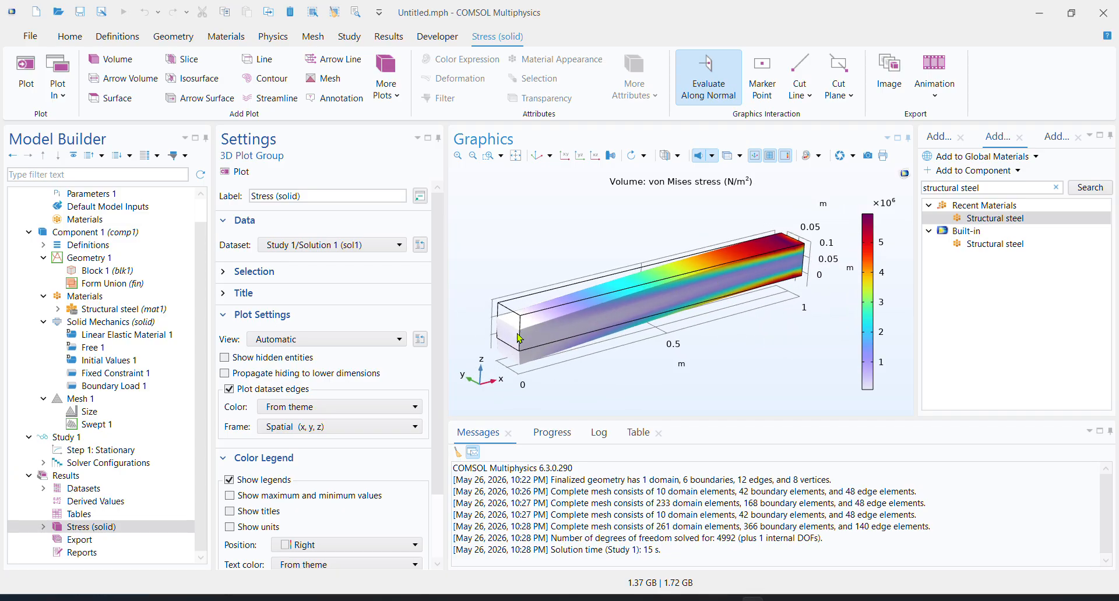
Switch to the Krita notes, hide Paint Layer 1 and add a new paint layer
click(776, 600)
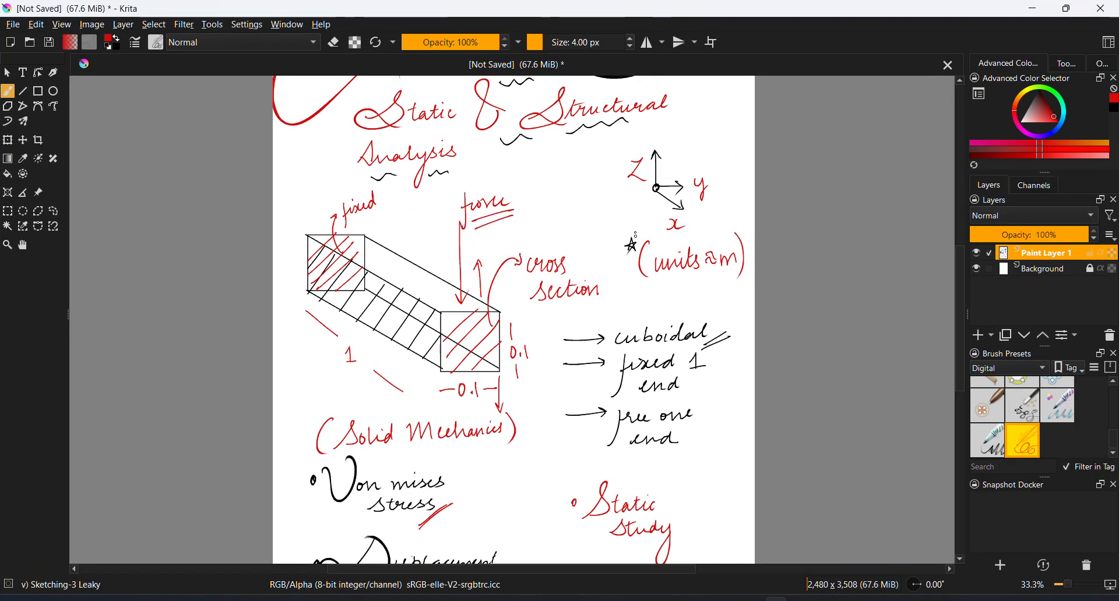
key(space)
drag(596, 381, 585, 213)
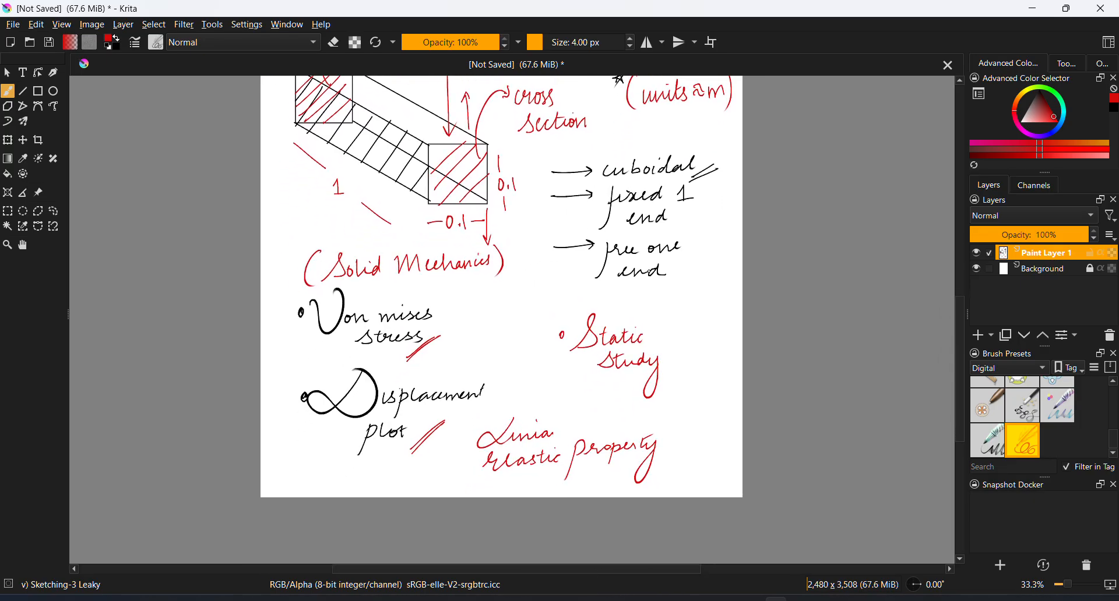
click(977, 254)
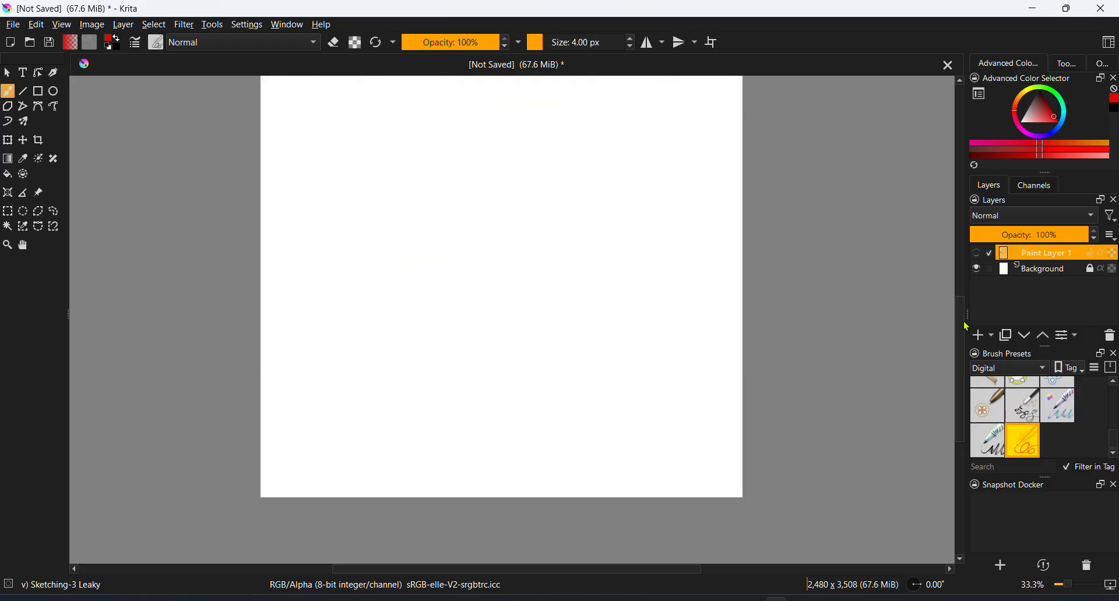
click(983, 336)
Draw a pair of graph axes on the new layer and write "fixed" with an arrow to "free" beneath them
key(space)
mouse_move(629, 282)
mouse_down()
mouse_move(438, 326)
mouse_move(433, 443)
mouse_up()
drag(409, 265, 404, 271)
drag(320, 165, 324, 289)
drag(263, 268, 500, 236)
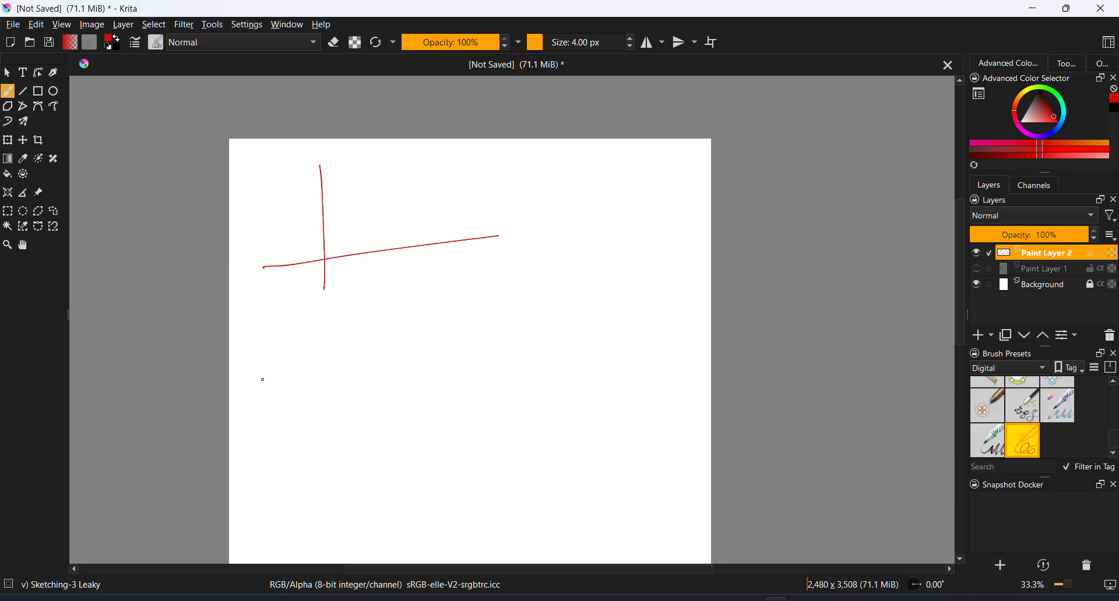
drag(252, 401, 257, 441)
mouse_move(316, 374)
mouse_down()
mouse_move(361, 366)
mouse_move(436, 379)
mouse_up()
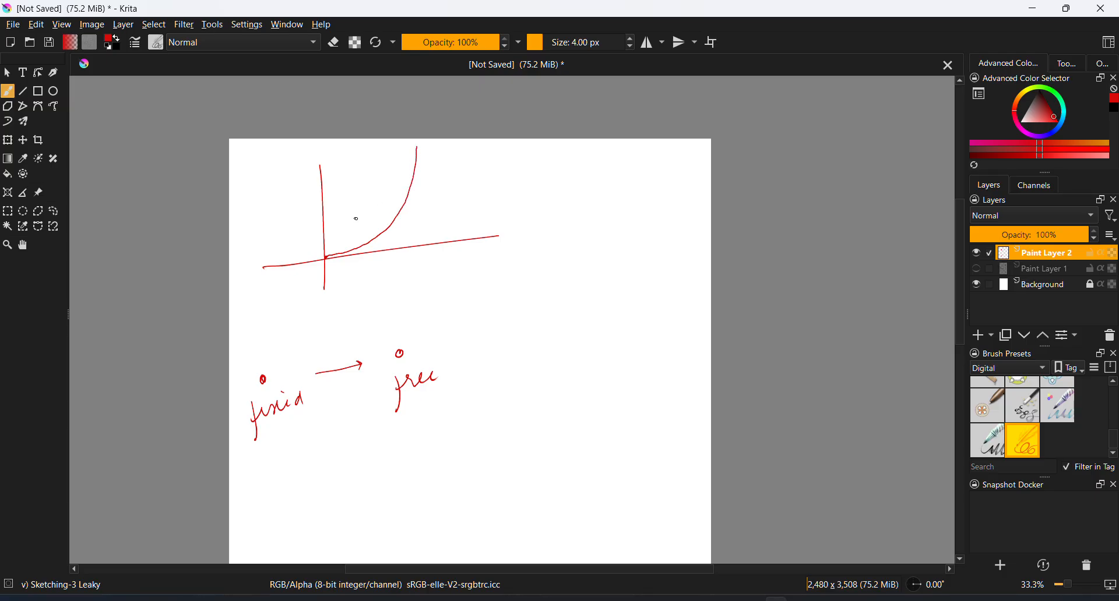
Redraw the rising curve from the origin and label the graph with "ΔZ", "arc length" and "Displacement"
key(ctrl+z)
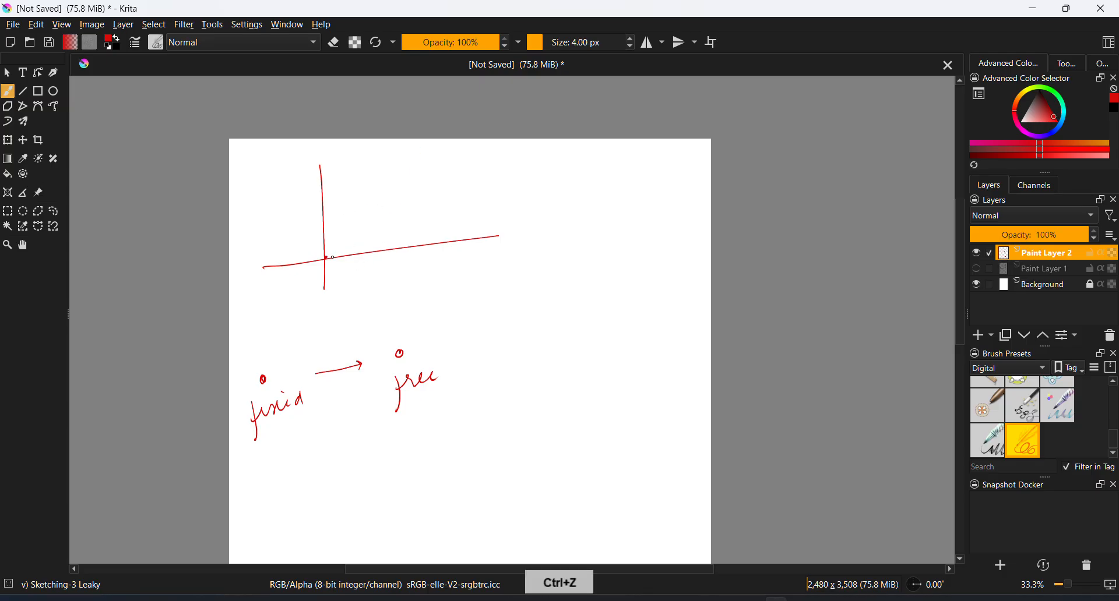
drag(332, 257, 395, 227)
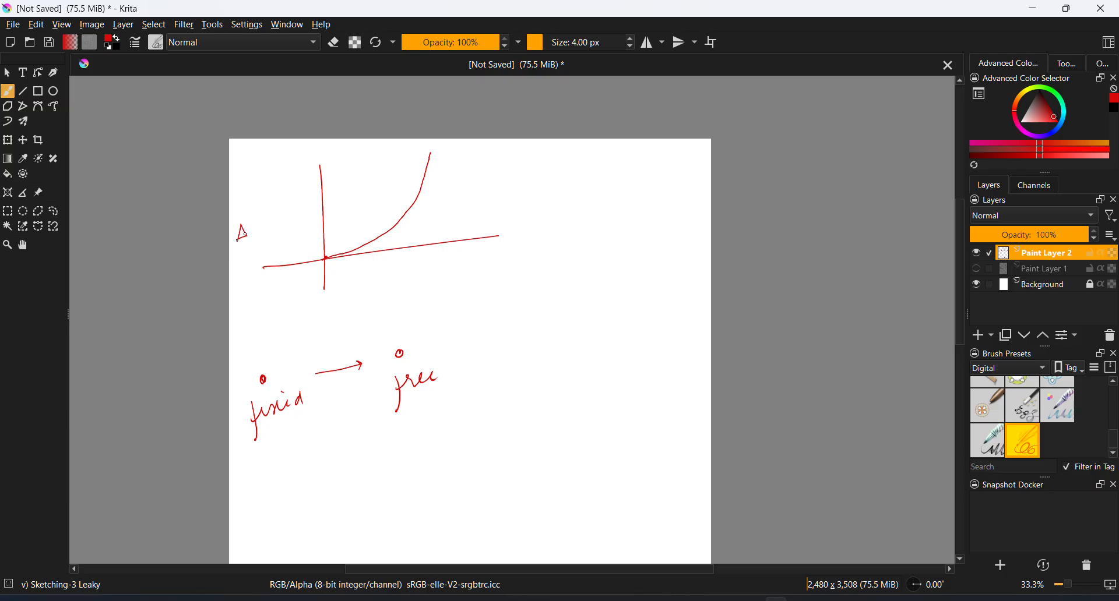
key(ctrl+z)
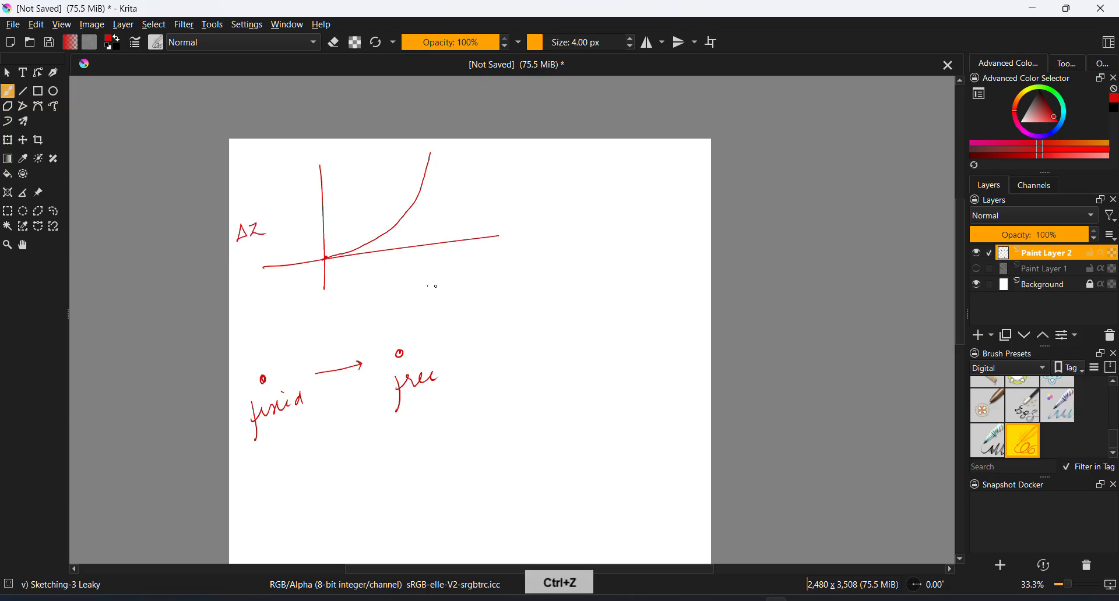
drag(397, 275, 405, 265)
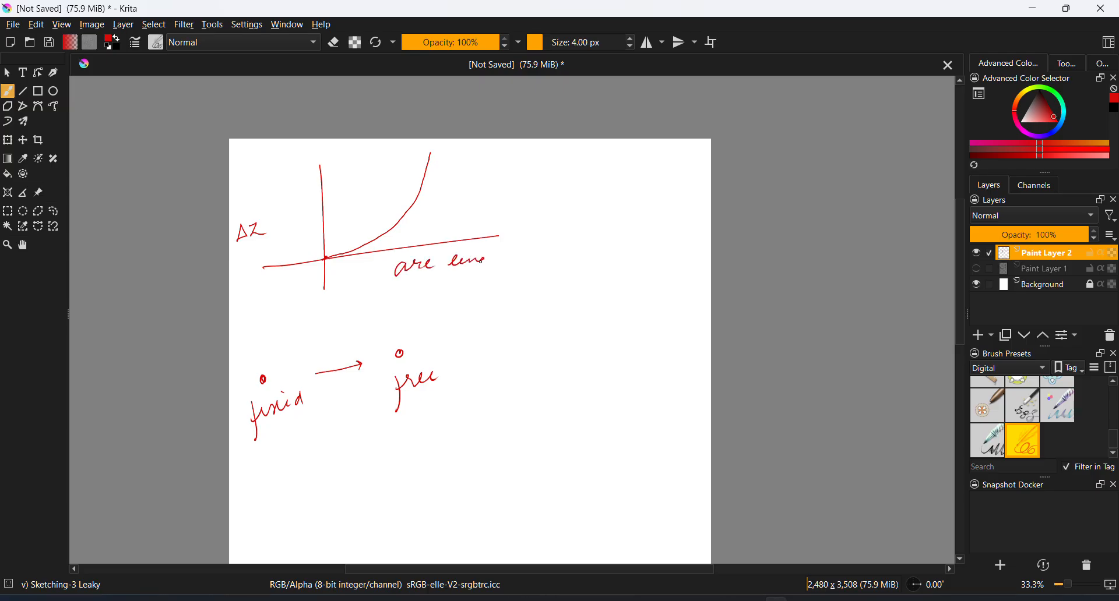
drag(482, 261, 494, 256)
drag(495, 378, 467, 349)
drag(544, 163, 629, 171)
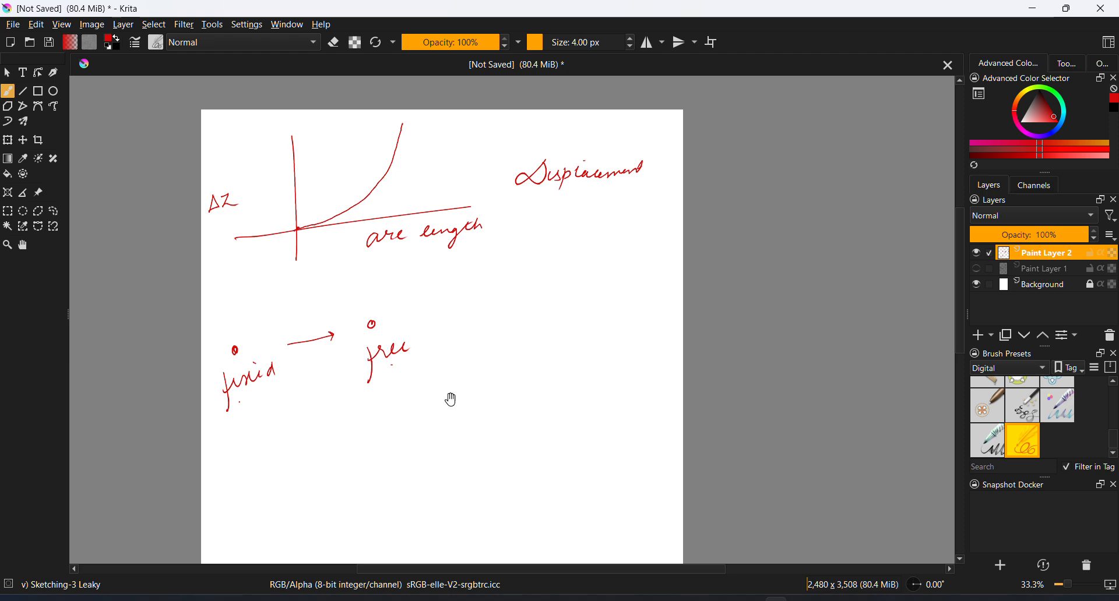
Draw a dividing line below the first graph and sketch a second pair of axes with a gently falling curve
drag(449, 395, 429, 285)
drag(209, 344, 655, 251)
drag(416, 379, 409, 285)
drag(316, 261, 343, 388)
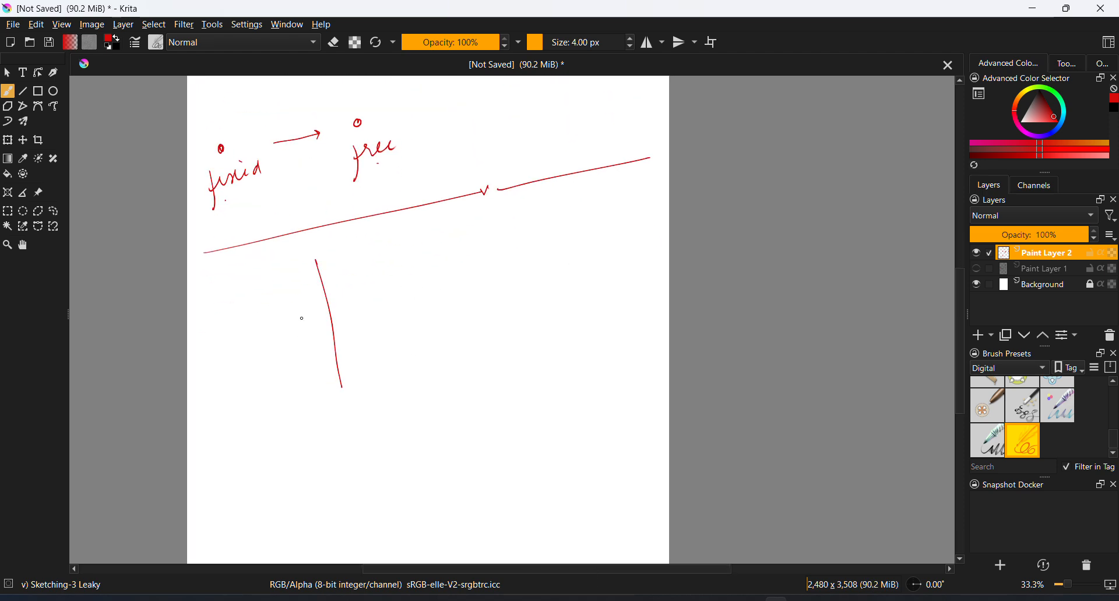
key(ctrl+z)
drag(302, 264, 328, 385)
drag(249, 386, 490, 310)
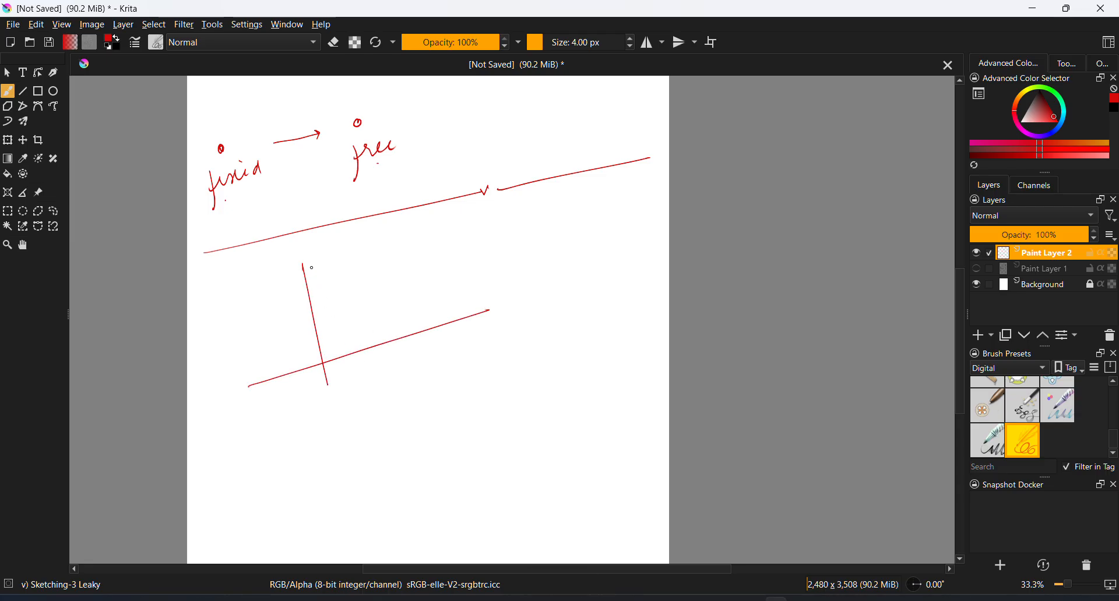
drag(303, 266, 473, 292)
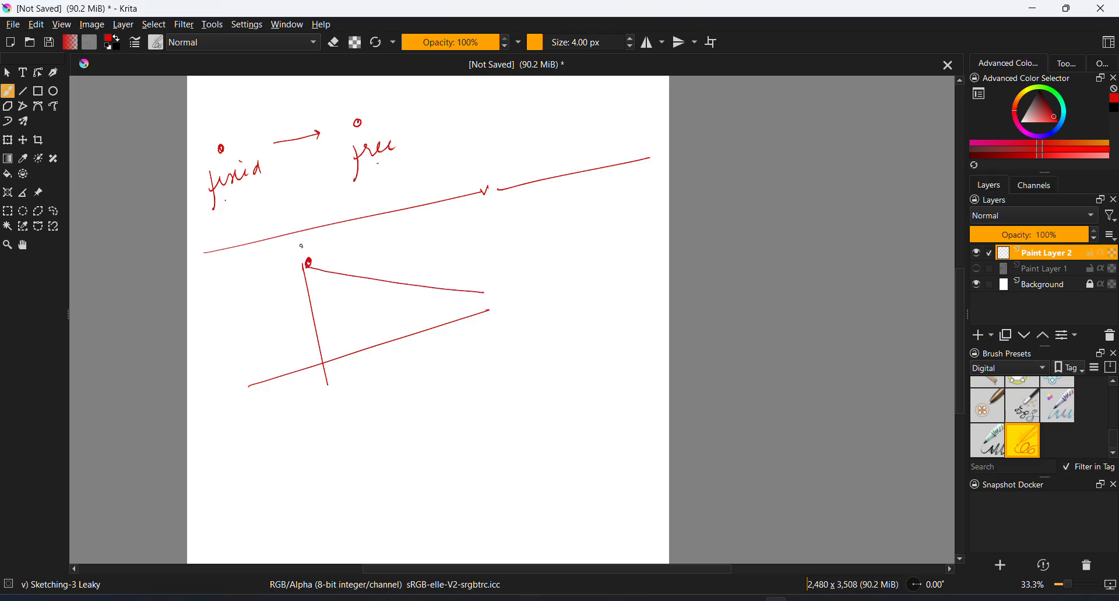
Label the second graph's vertical axis "von mises" and its horizontal axis "arc length"
drag(202, 325, 275, 320)
mouse_move(390, 358)
mouse_down()
mouse_move(385, 373)
mouse_move(425, 351)
mouse_up()
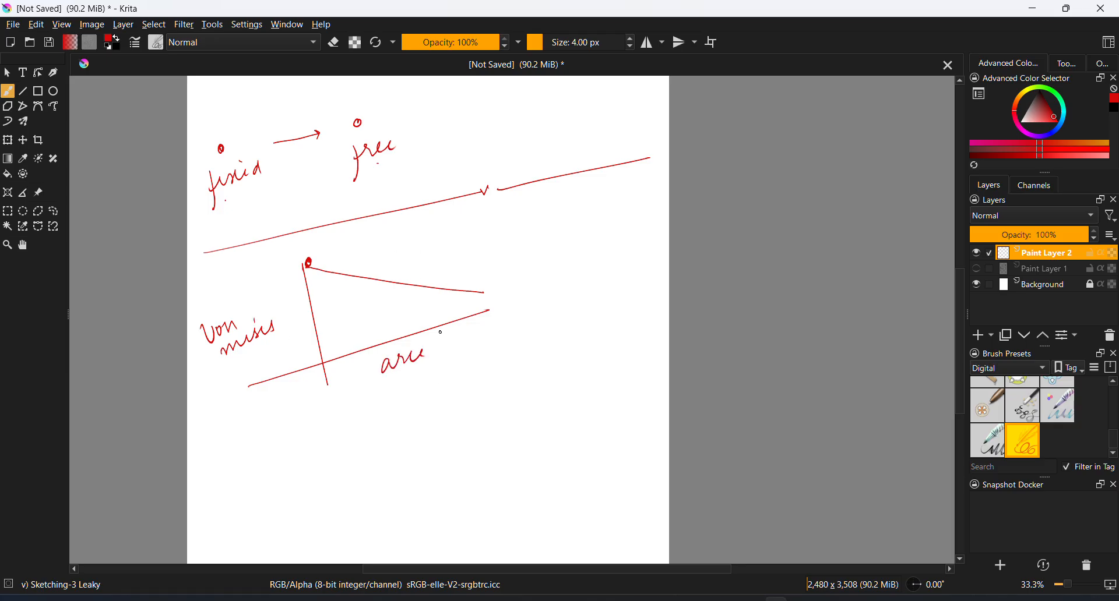
mouse_move(465, 344)
mouse_down()
mouse_move(499, 327)
mouse_move(530, 414)
mouse_move(504, 314)
mouse_up()
key(space)
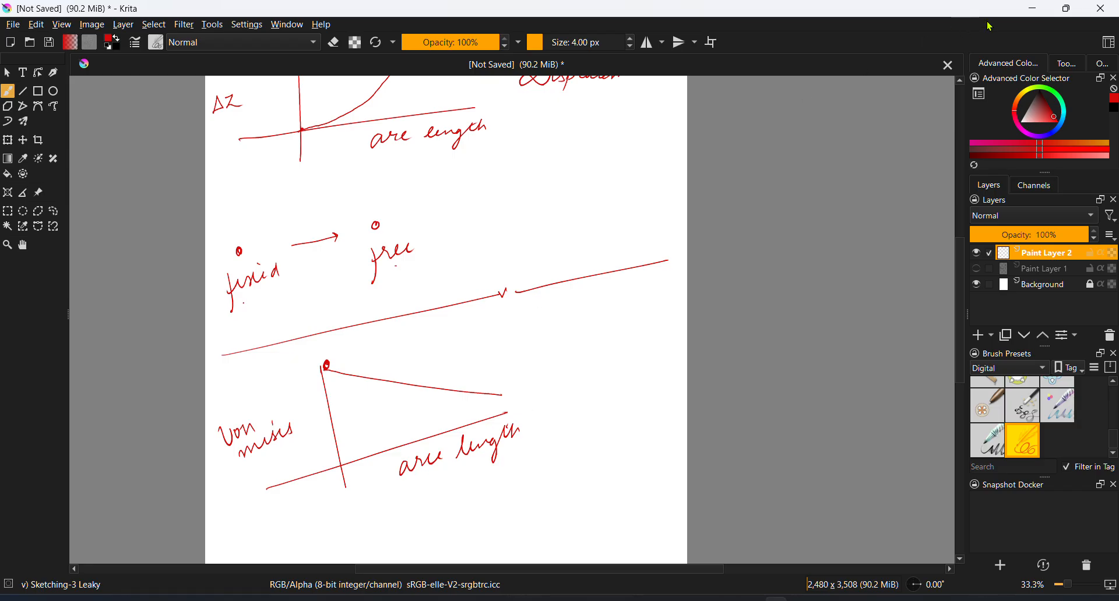
Switch back to COMSOL Multiphysics and add a 1D plot group to the results
click(1022, 7)
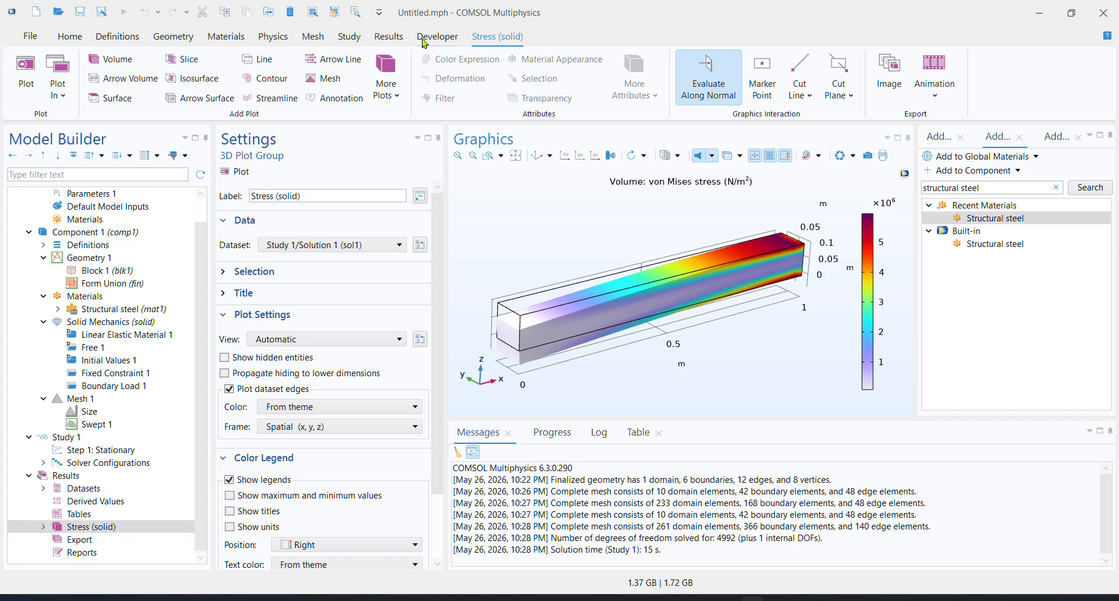
click(398, 40)
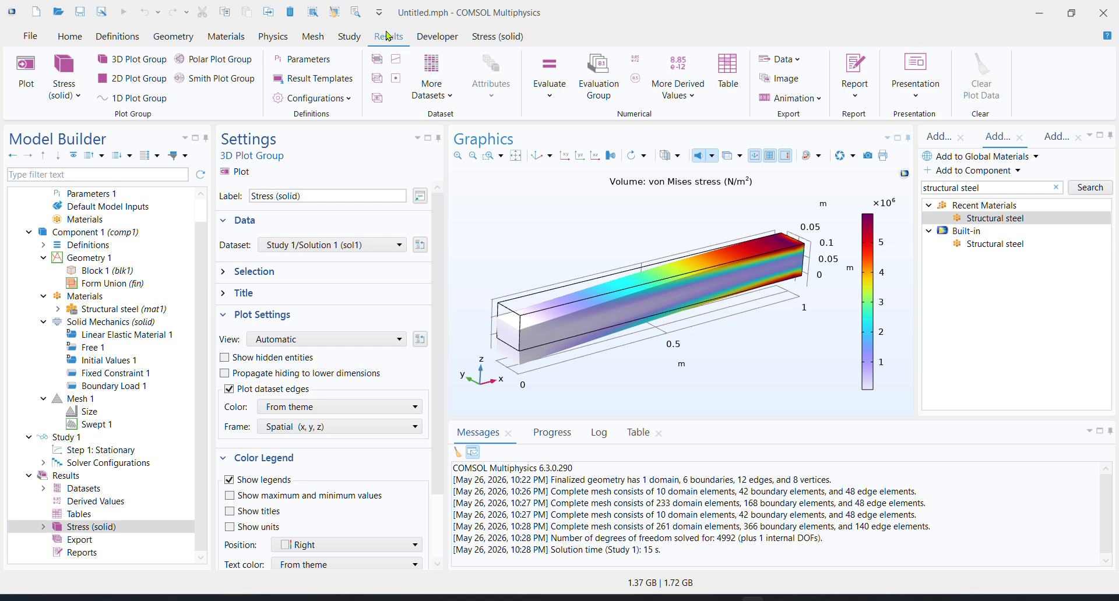
click(144, 103)
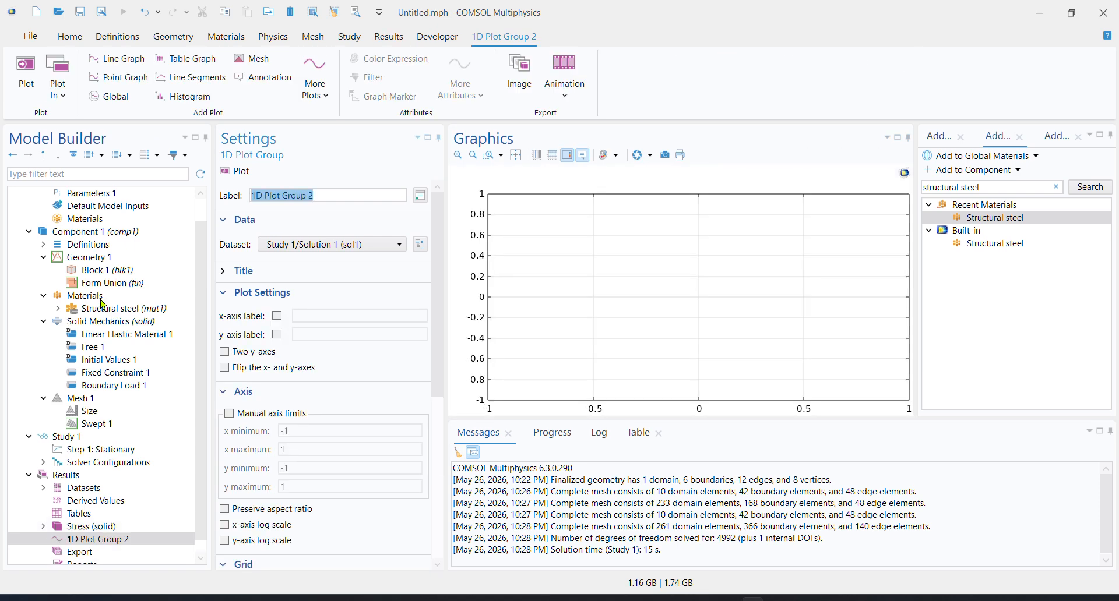
Add a line graph to 1D Plot Group 2
click(81, 528)
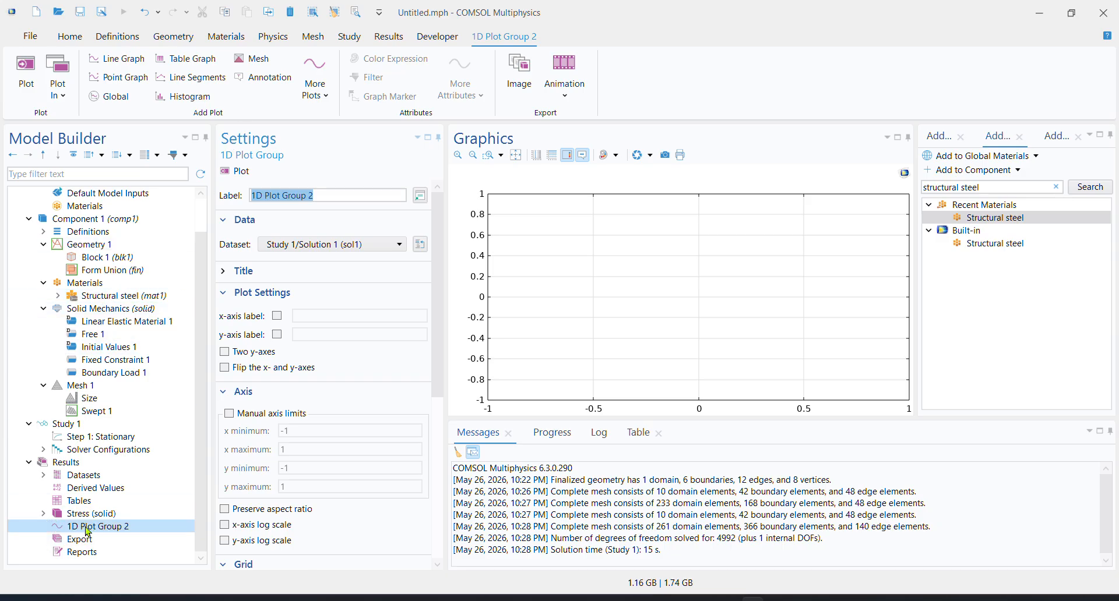
click(127, 59)
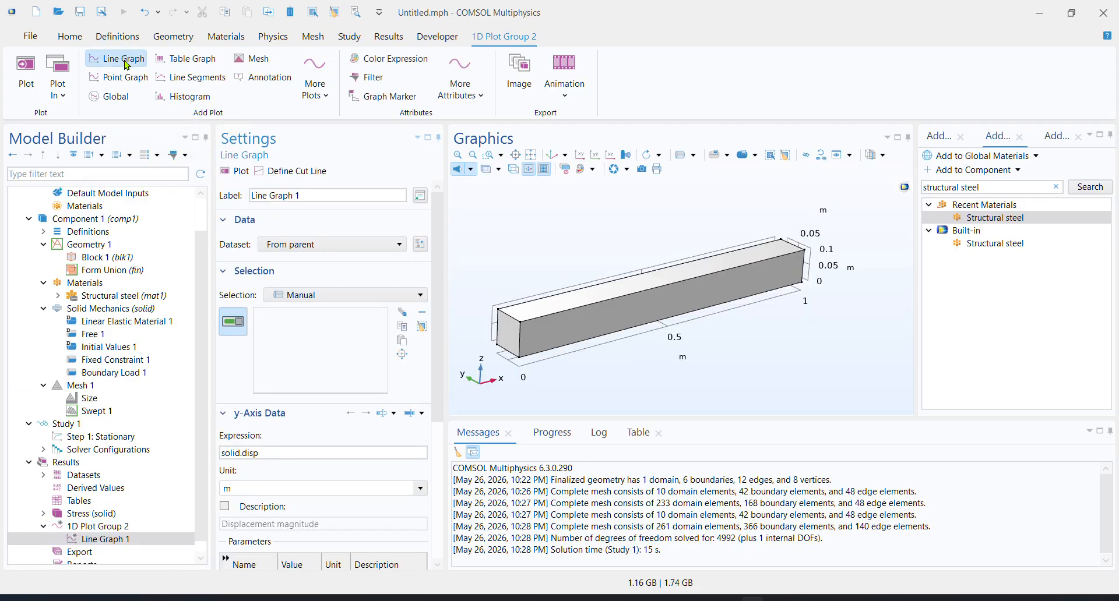
click(122, 541)
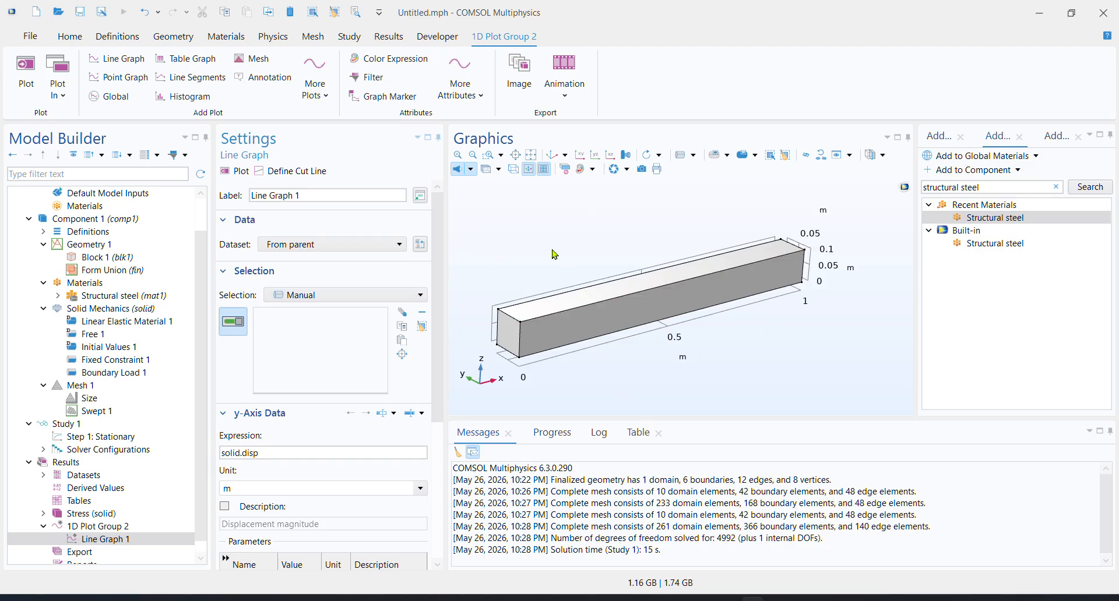
Define a 3D cut line for the line graph running lengthwise between the centres of the beam's two end faces
click(310, 172)
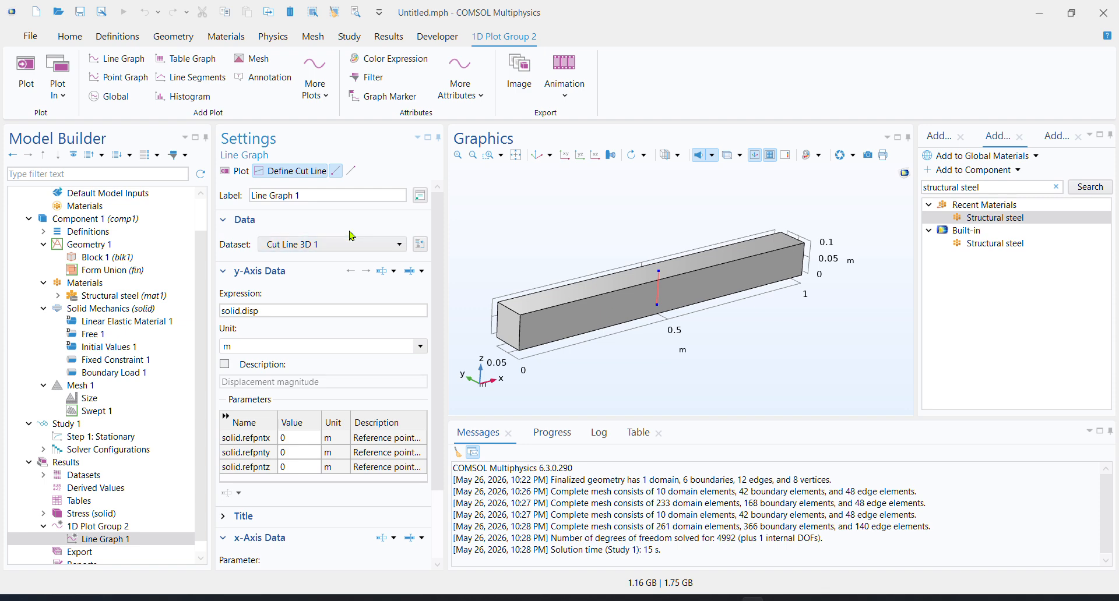
click(336, 168)
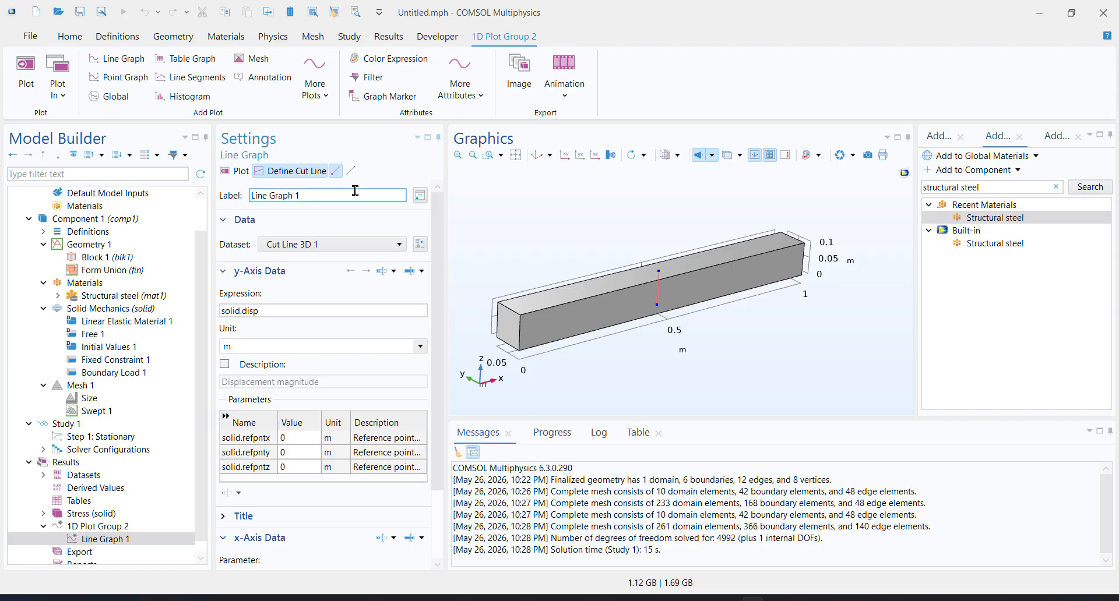
drag(743, 349, 660, 316)
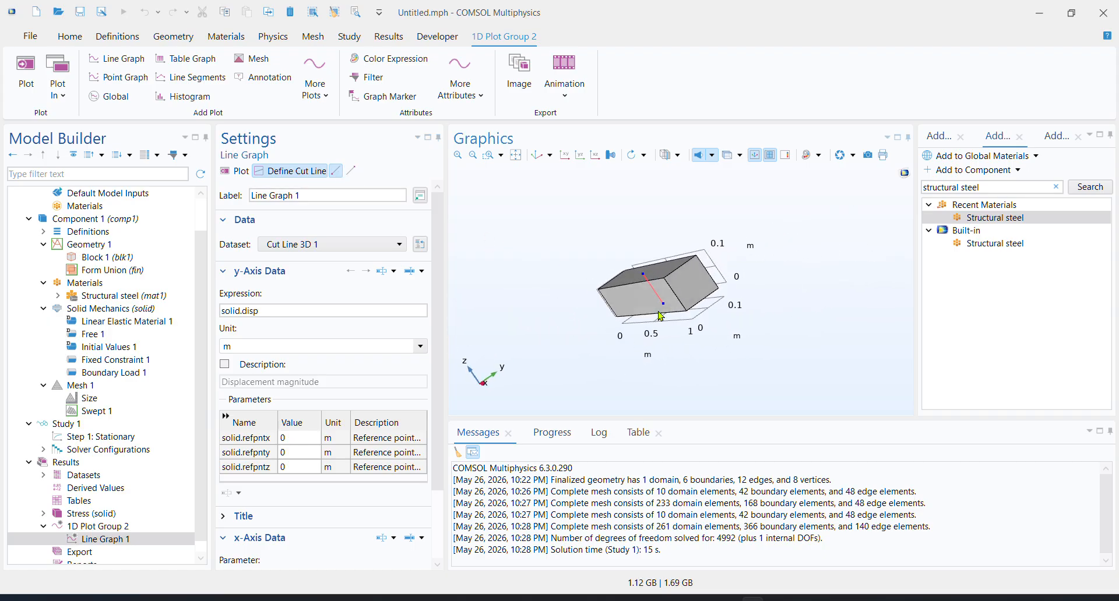
scroll(692, 297, up, 4)
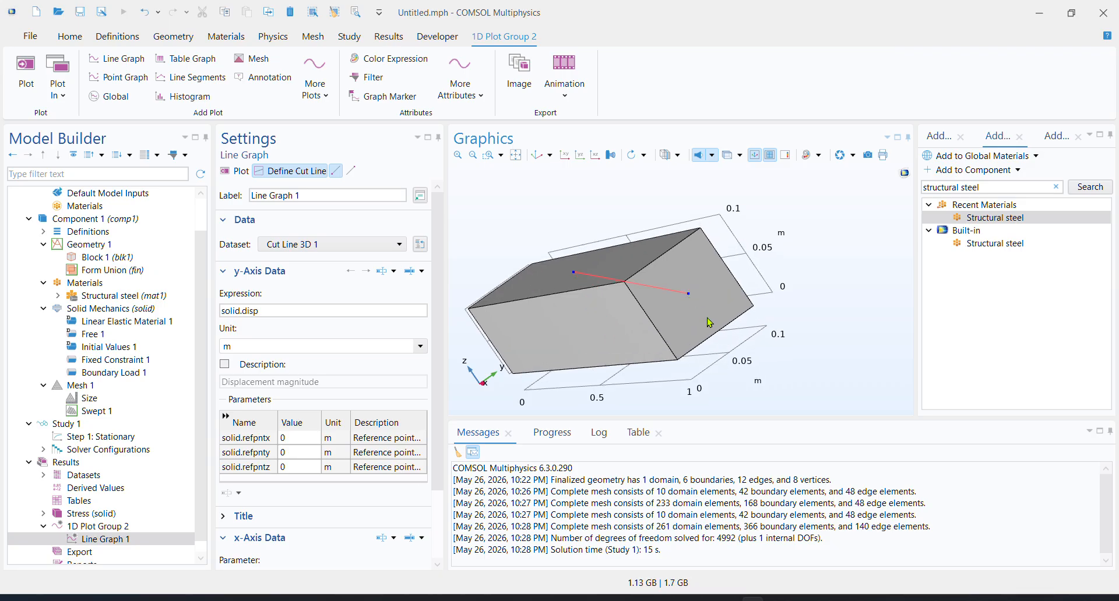
scroll(691, 299, down, 2)
click(353, 176)
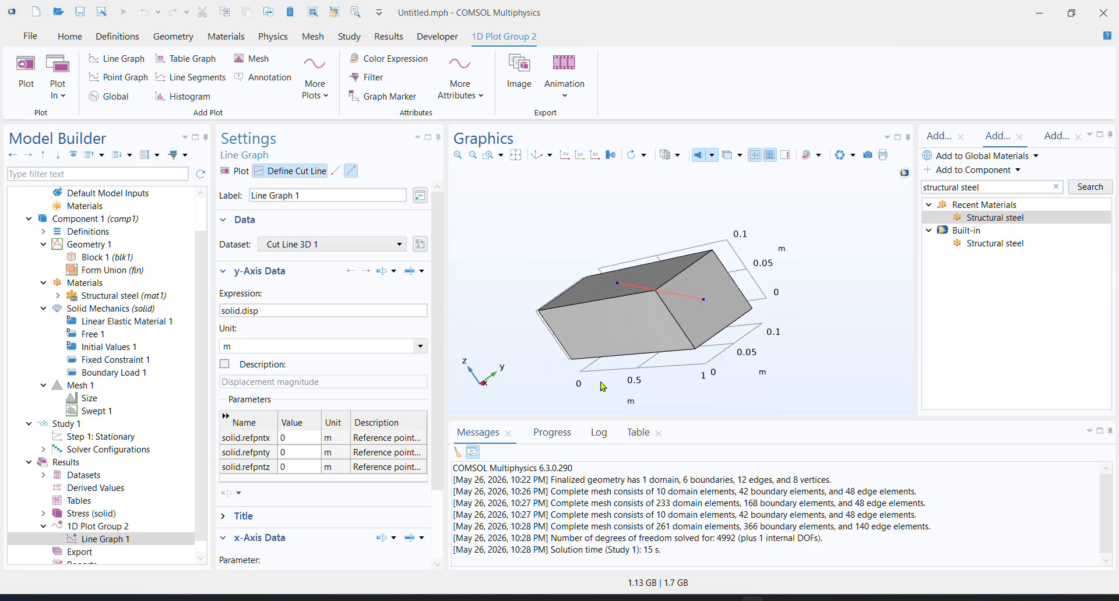
drag(601, 383, 790, 384)
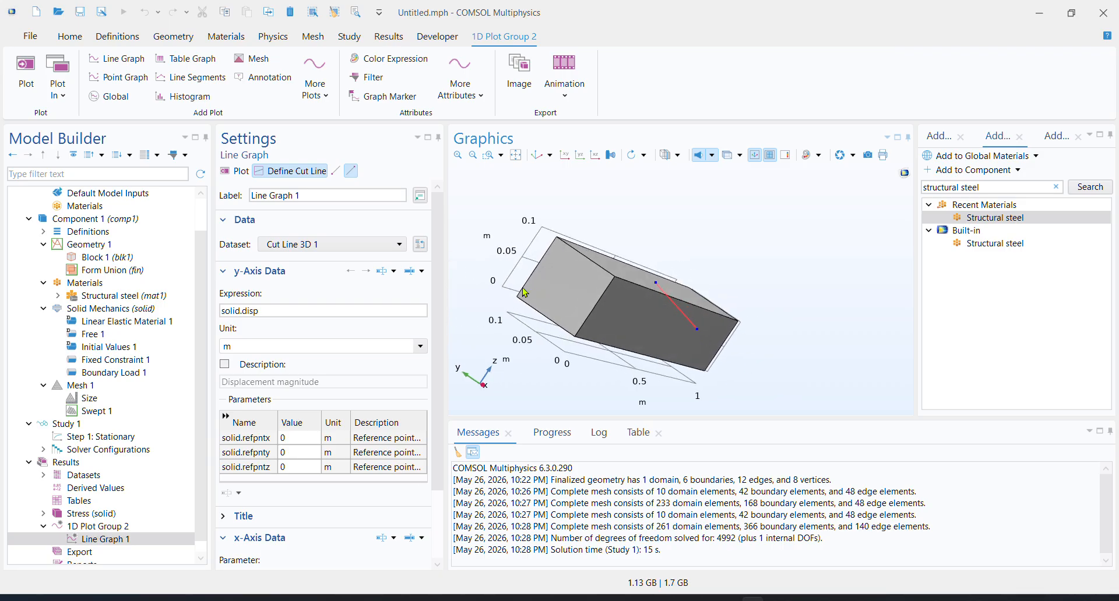
scroll(575, 291, up, 2)
click(576, 287)
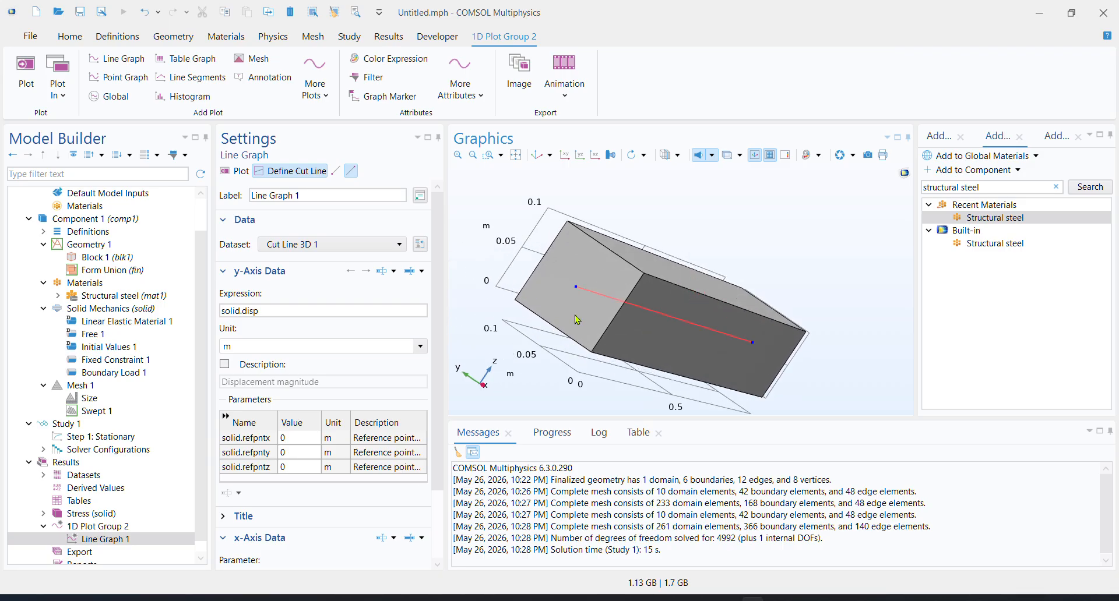
Inspect the cut line from several angles and in the default 3D view, and check the sketched graphs in Krita
scroll(551, 315, down, 5)
drag(555, 353, 499, 349)
scroll(751, 320, down, 4)
scroll(751, 320, down, 1)
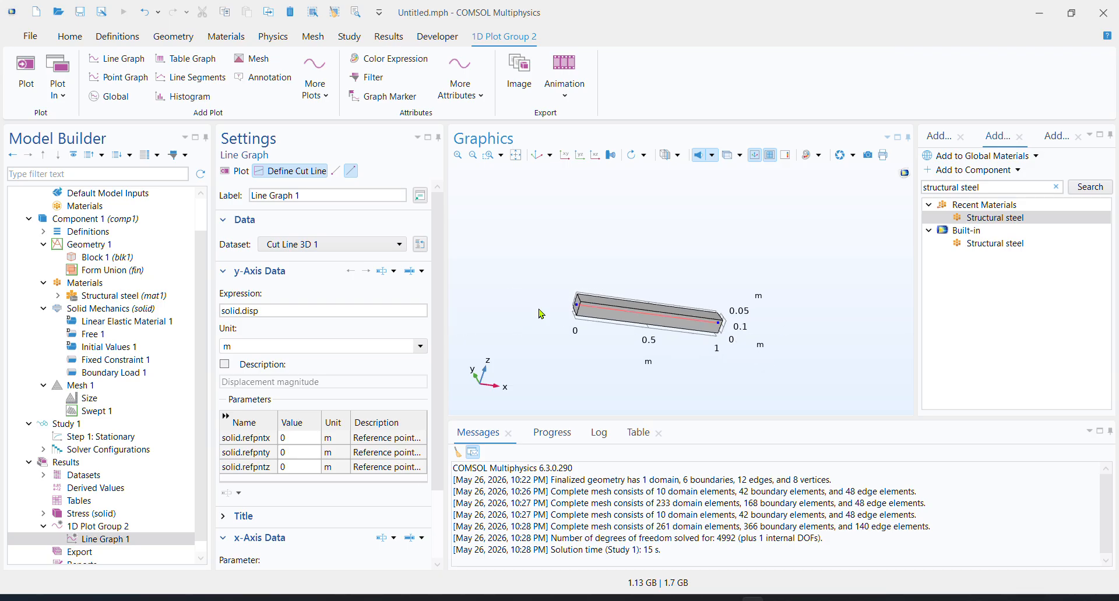
scroll(541, 311, up, 5)
drag(580, 316, 543, 204)
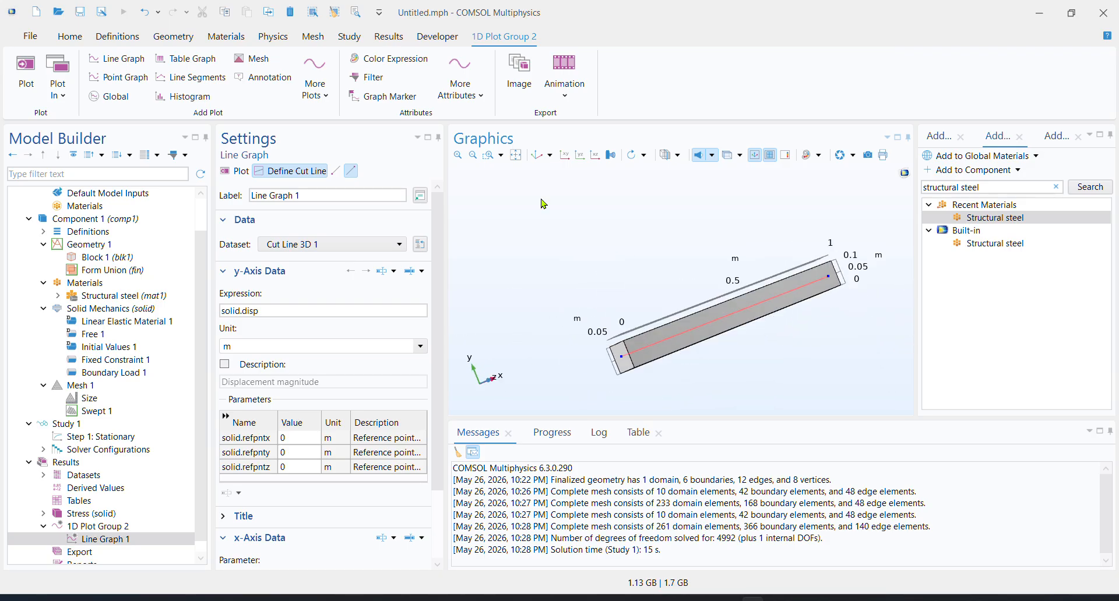
click(535, 154)
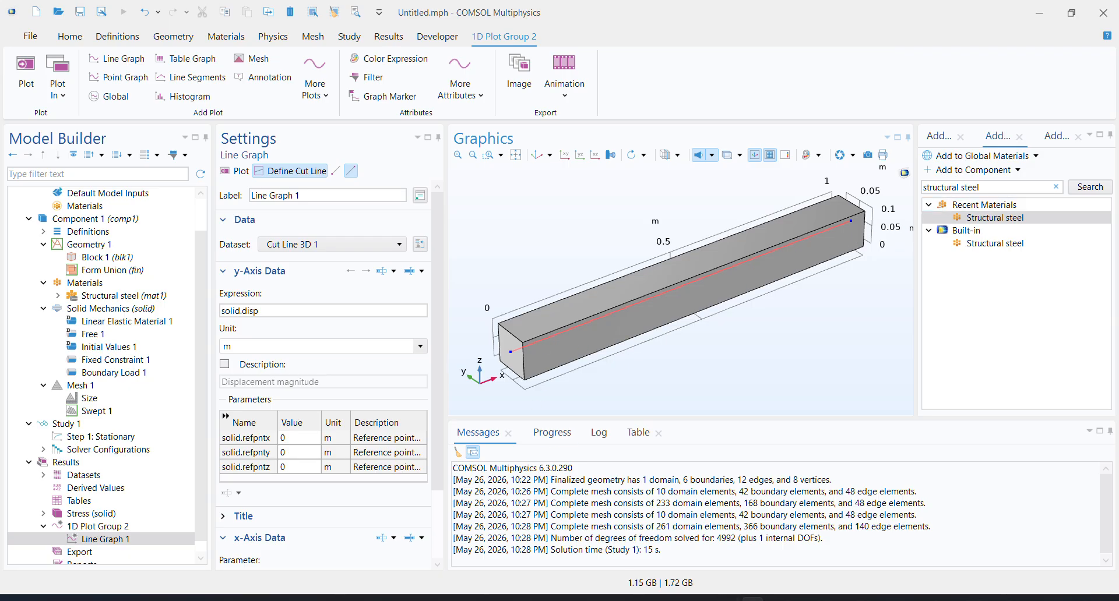
click(776, 600)
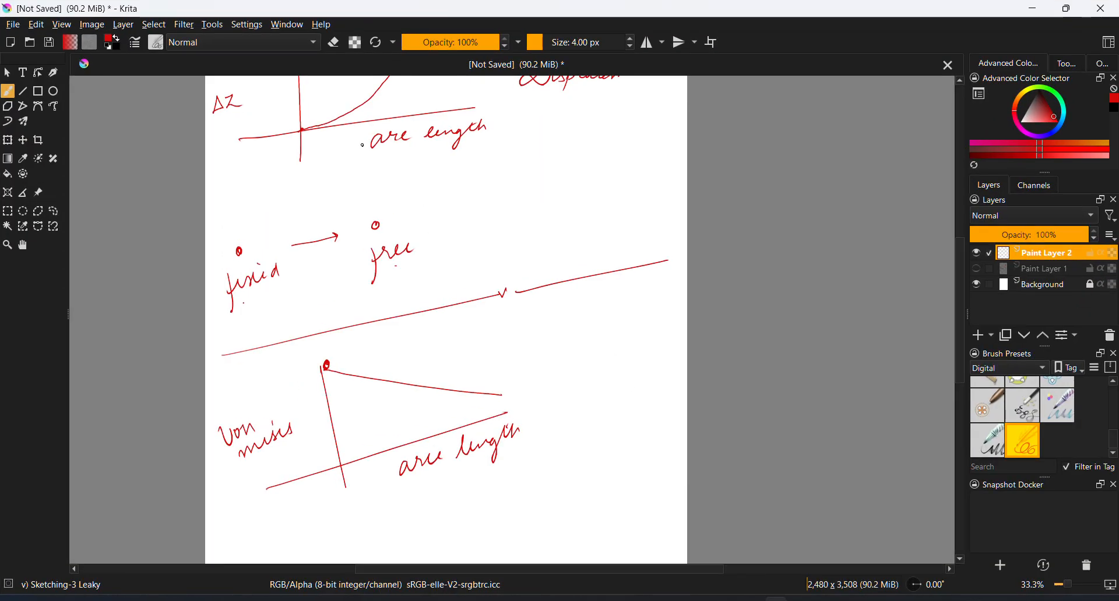
click(1033, 8)
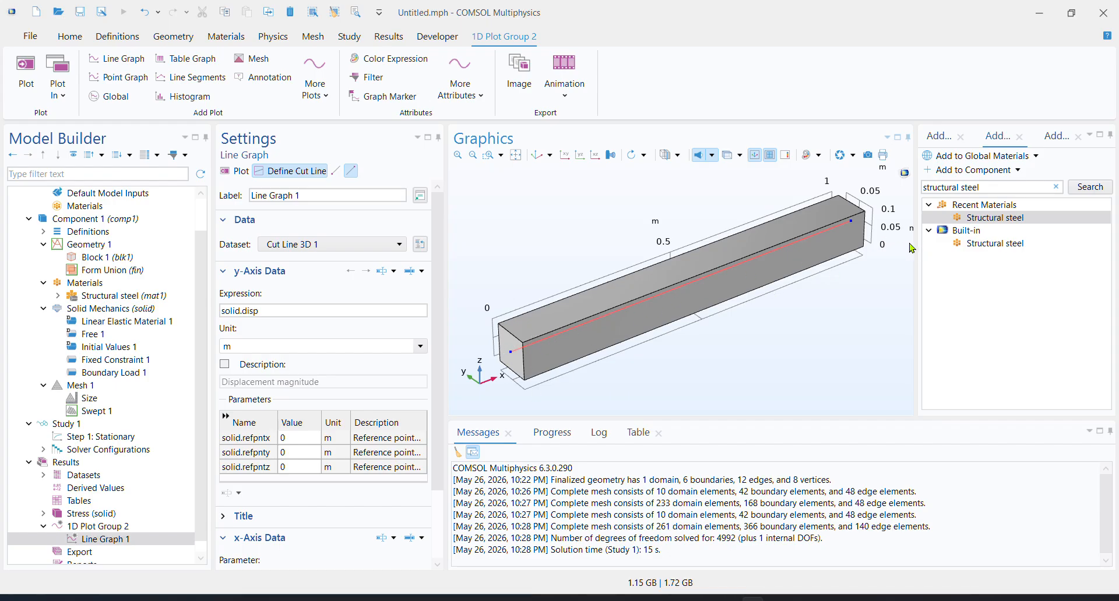
Plot solid.disp against arc length along the cut line and compare the curve with the sketch in Krita
click(251, 311)
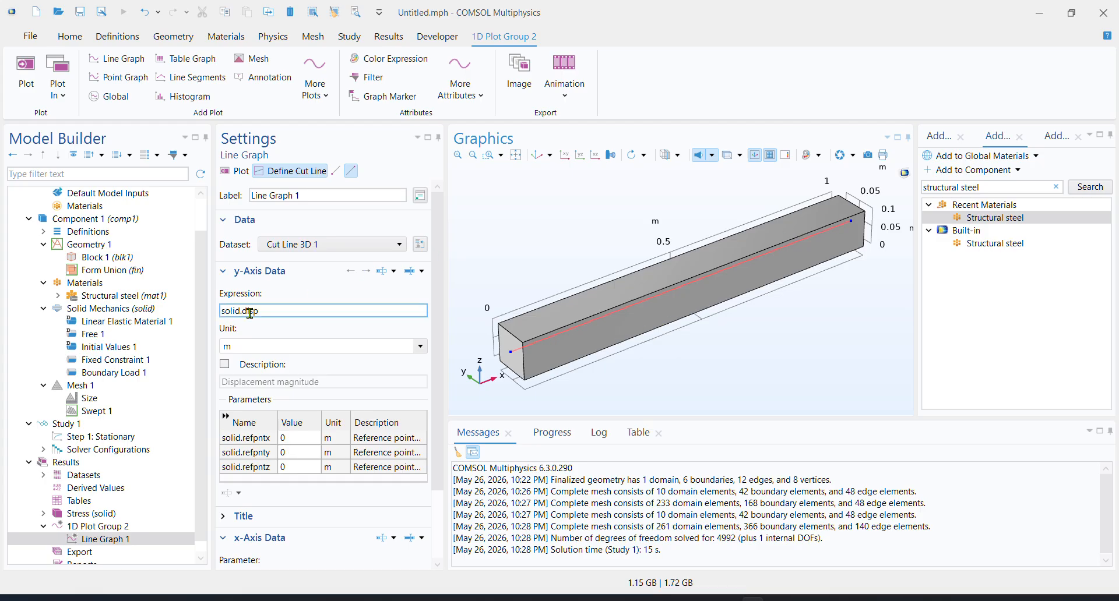
scroll(318, 365, down, 3)
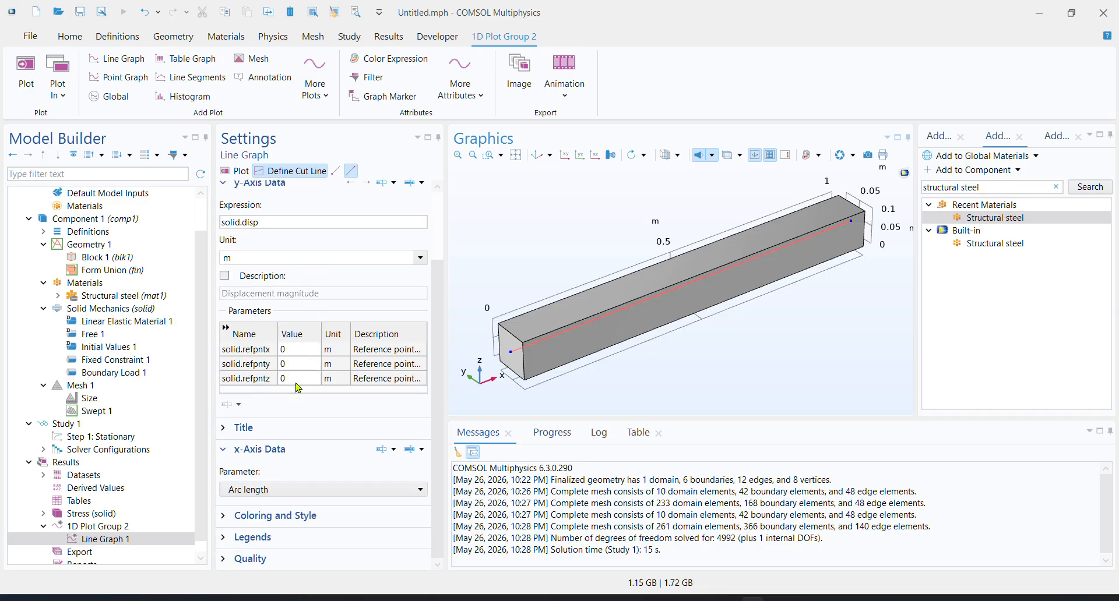
scroll(247, 492, up, 3)
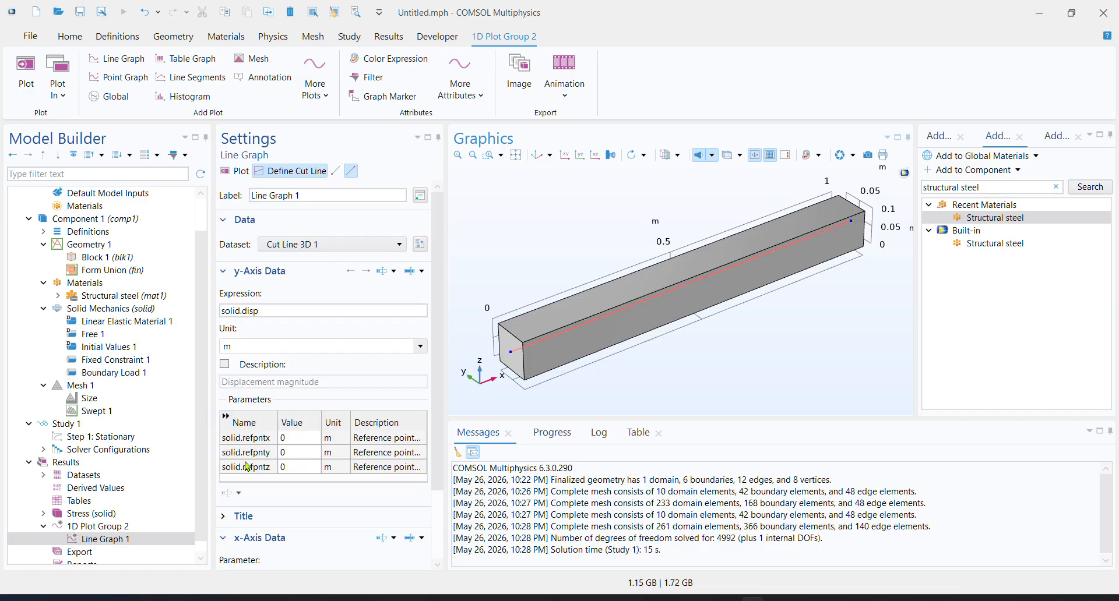
click(235, 171)
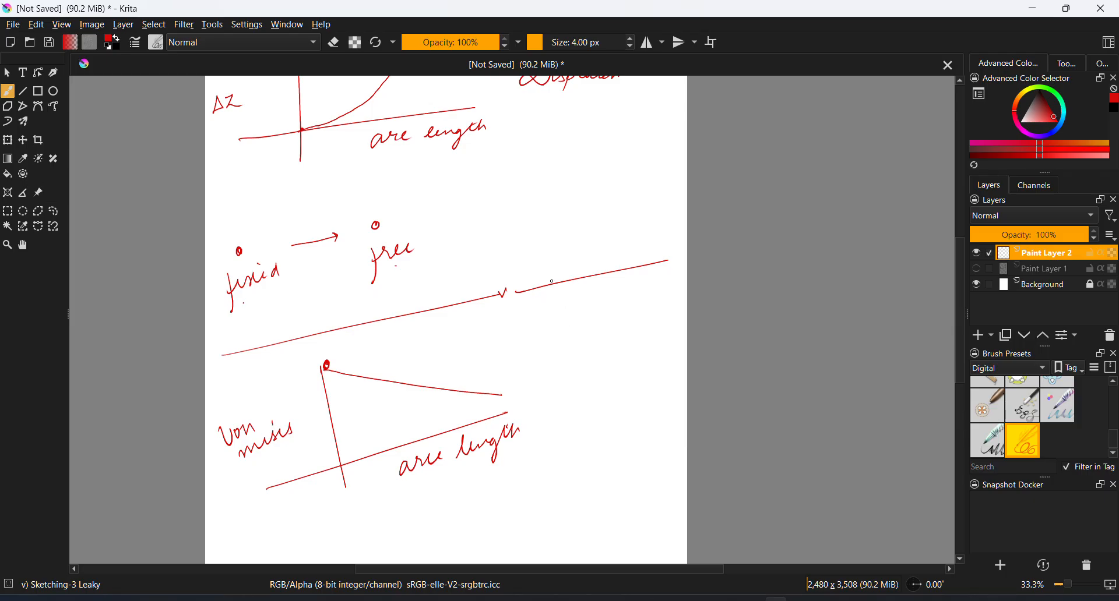
middle_drag(618, 339, 638, 481)
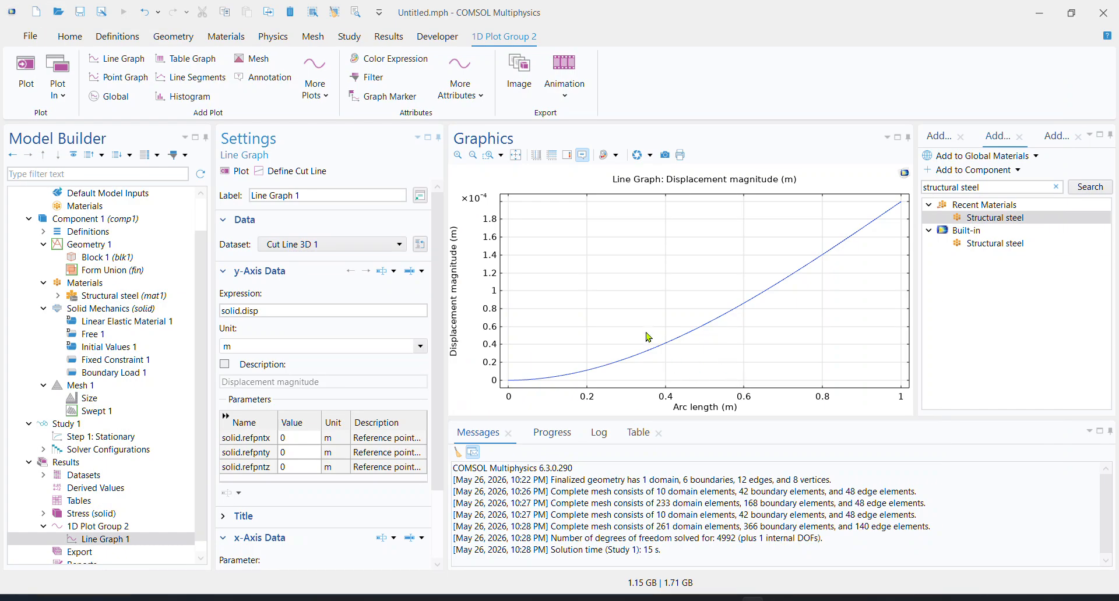
Add a graph marker showing the minimum and maximum to the line graph and replot the displacement in mm
right_click(115, 540)
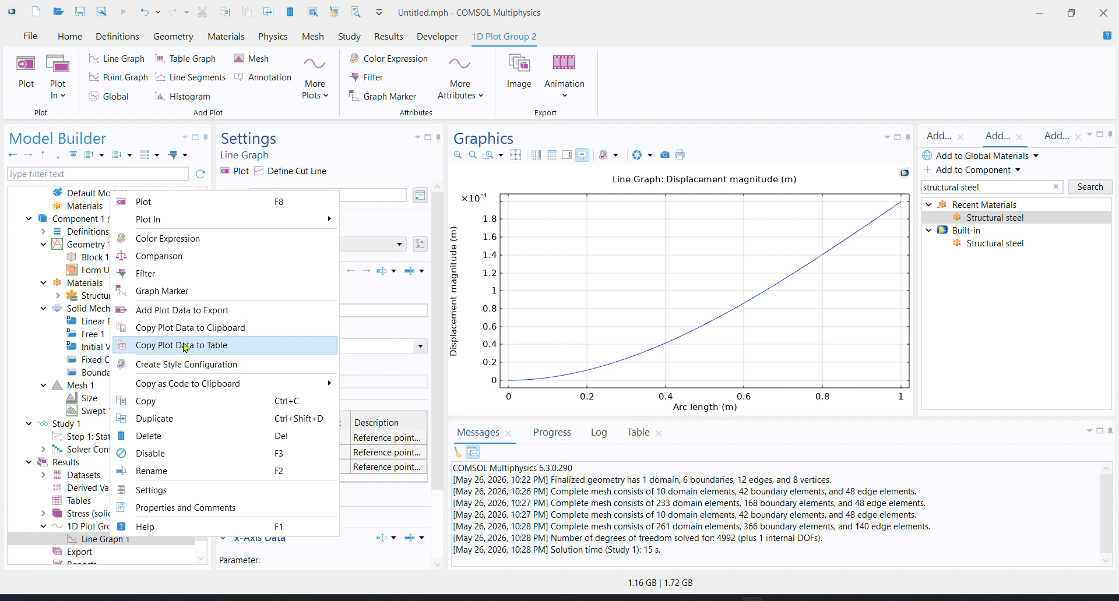
click(176, 287)
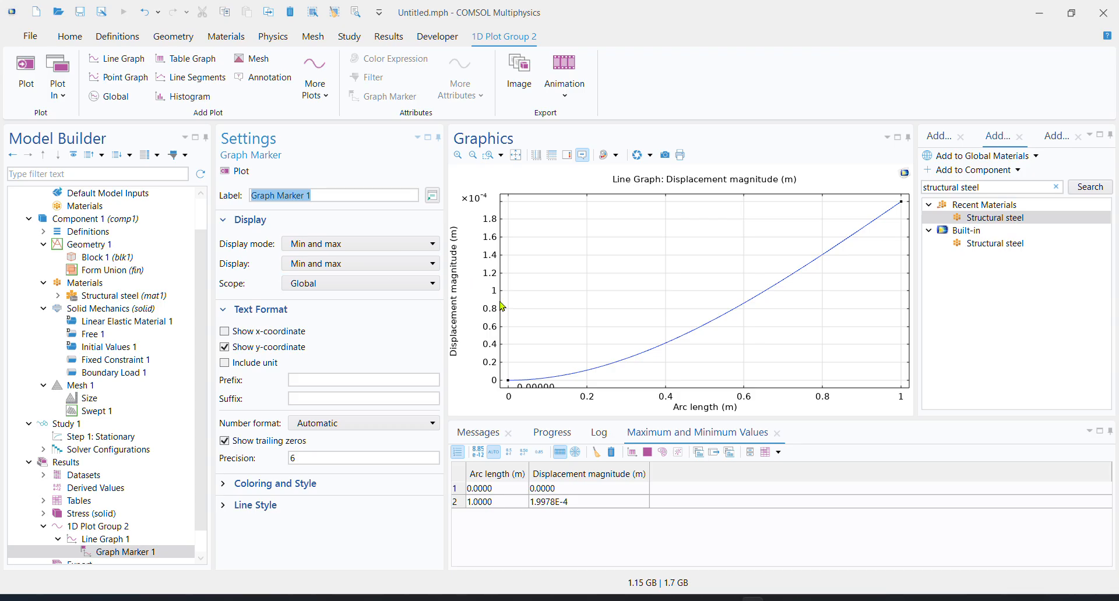
click(138, 540)
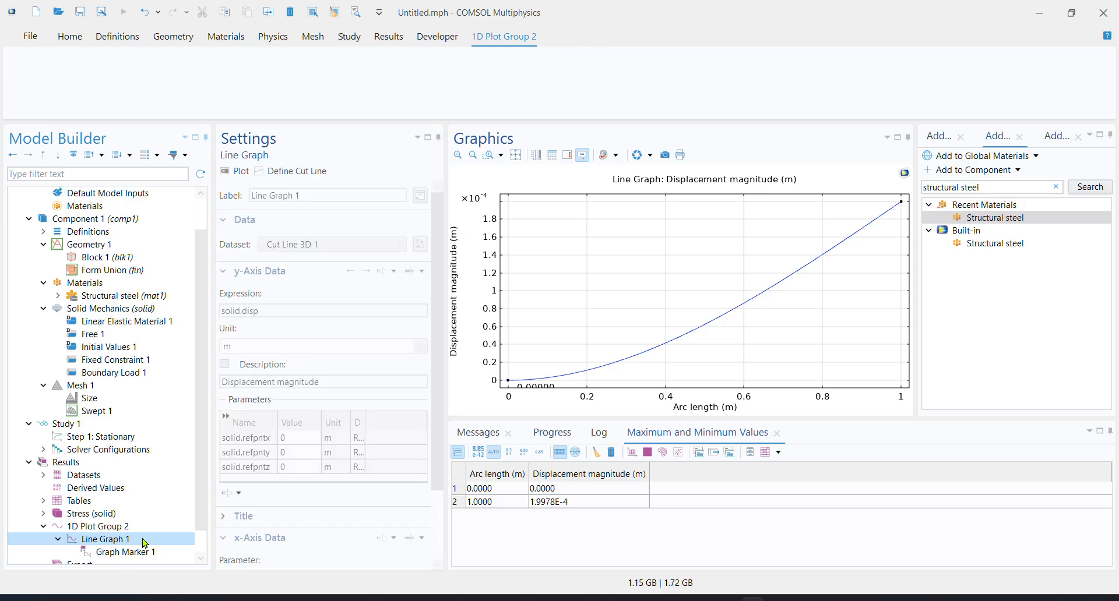
click(419, 346)
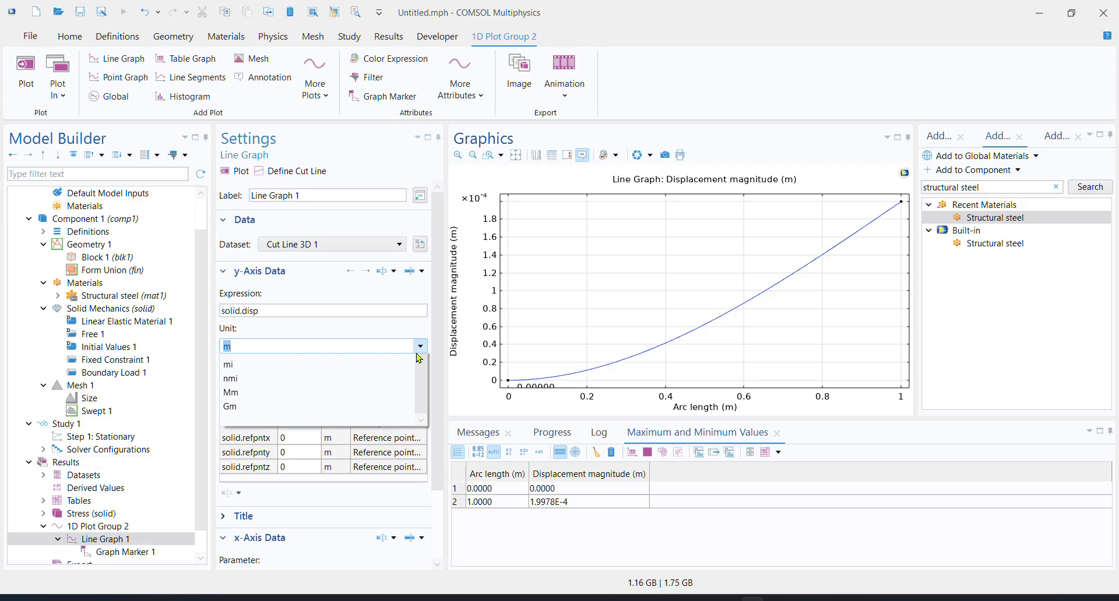
click(290, 399)
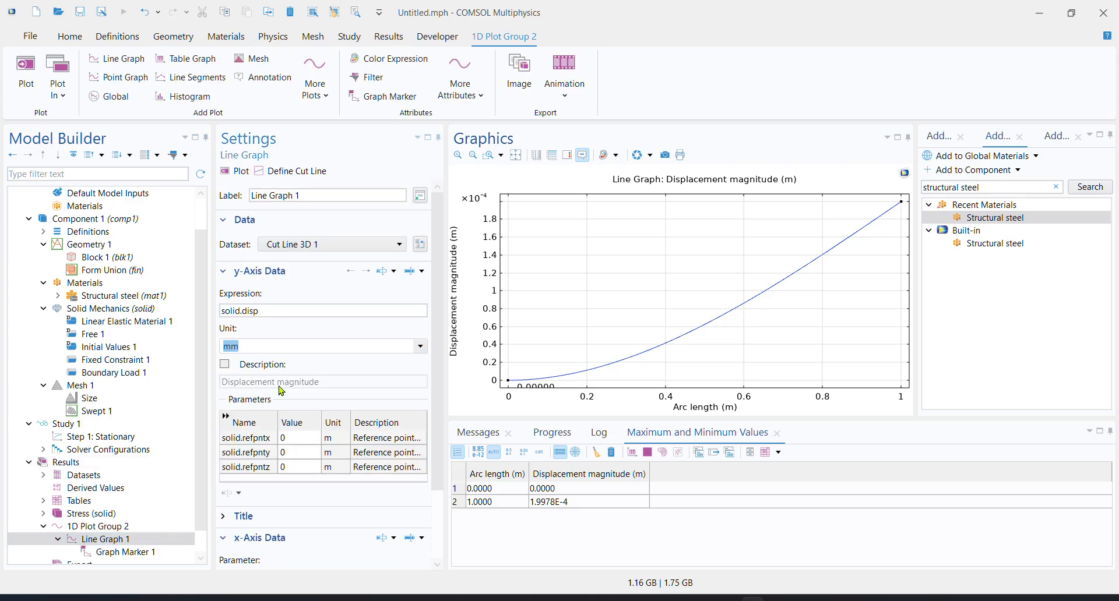
click(234, 171)
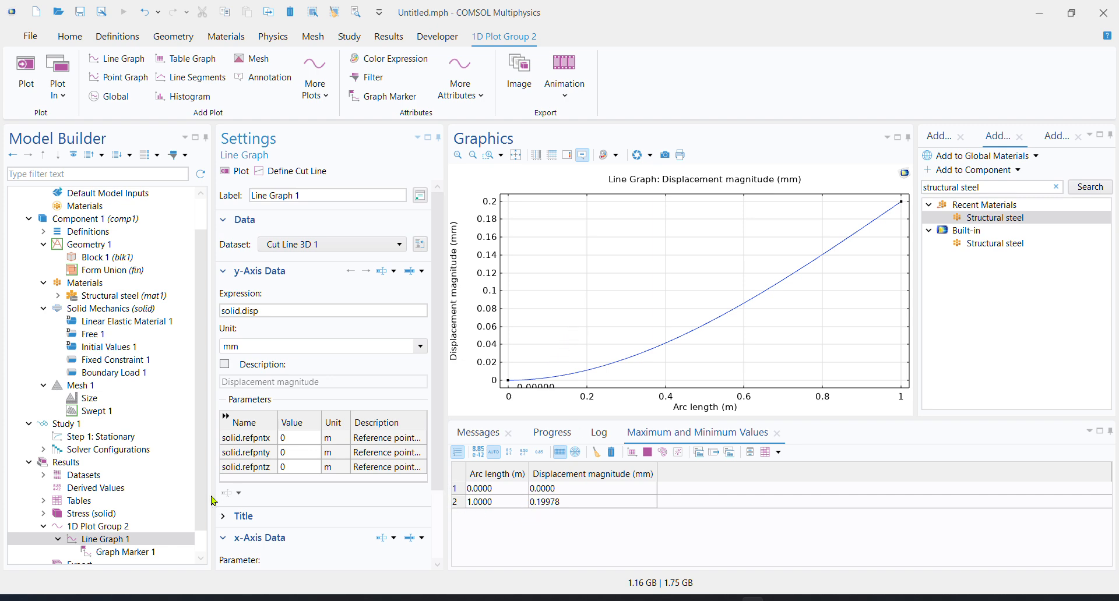
Copy the displacement line graph's plot data to a table and look through its arc length and displacement rows
scroll(142, 520, down, 1)
click(182, 516)
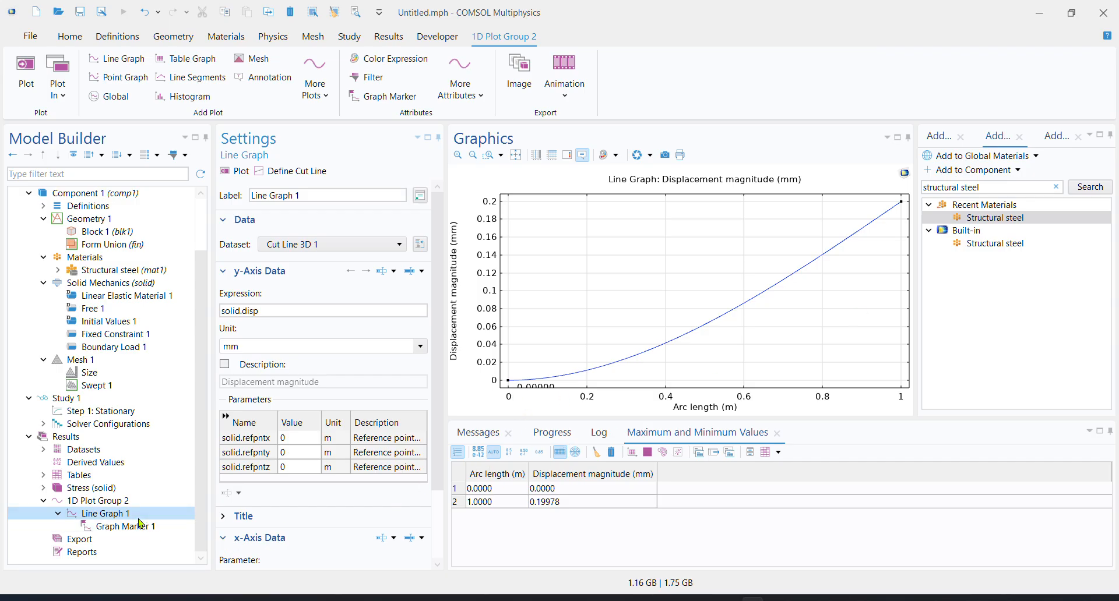
mouse_move(615, 374)
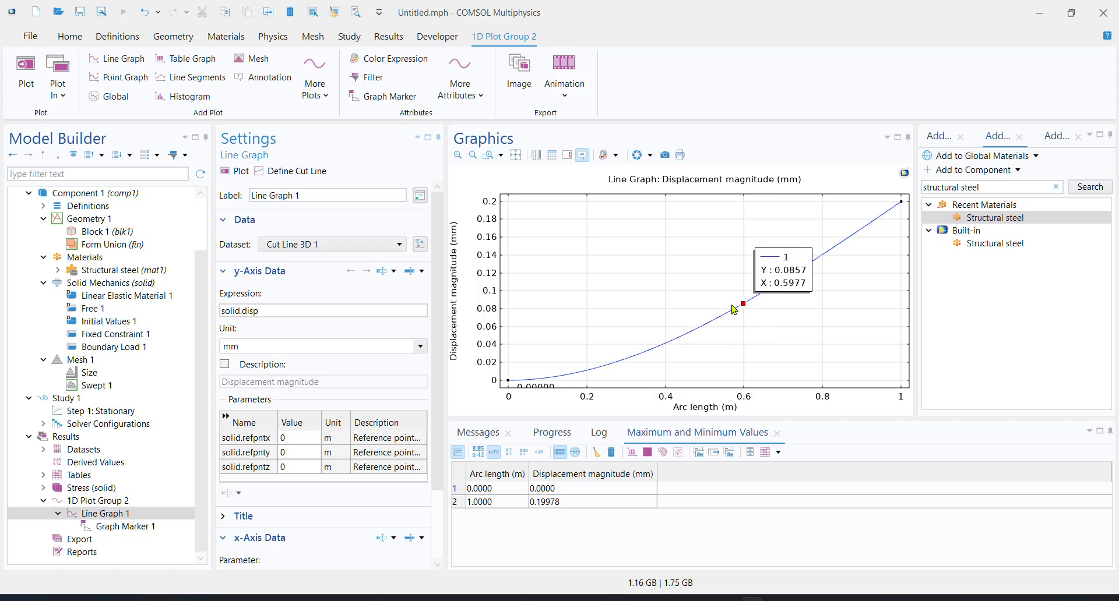
click(109, 515)
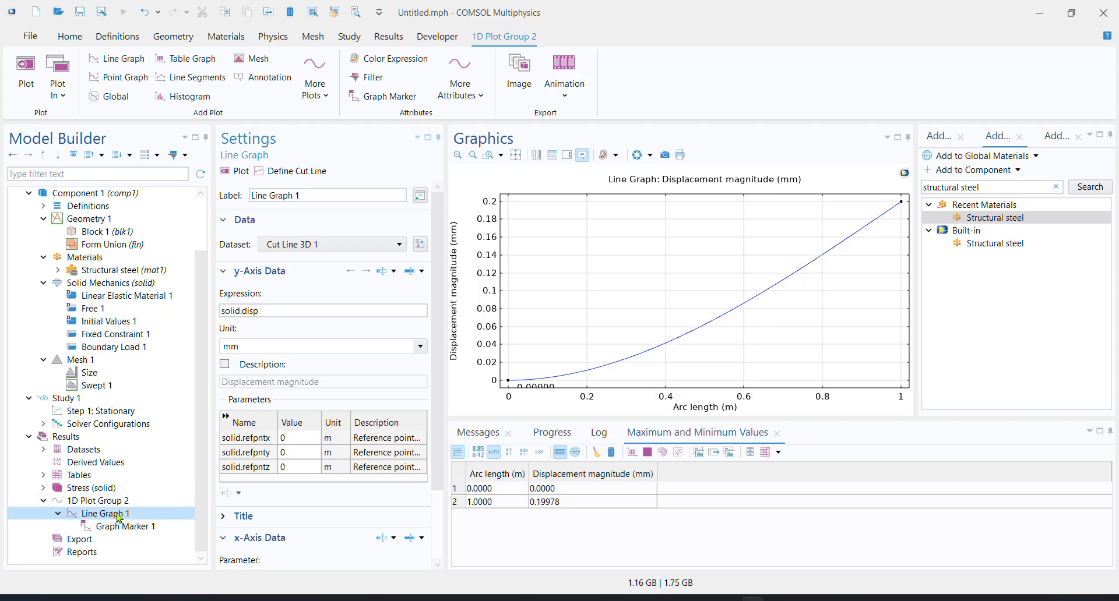
right_click(121, 515)
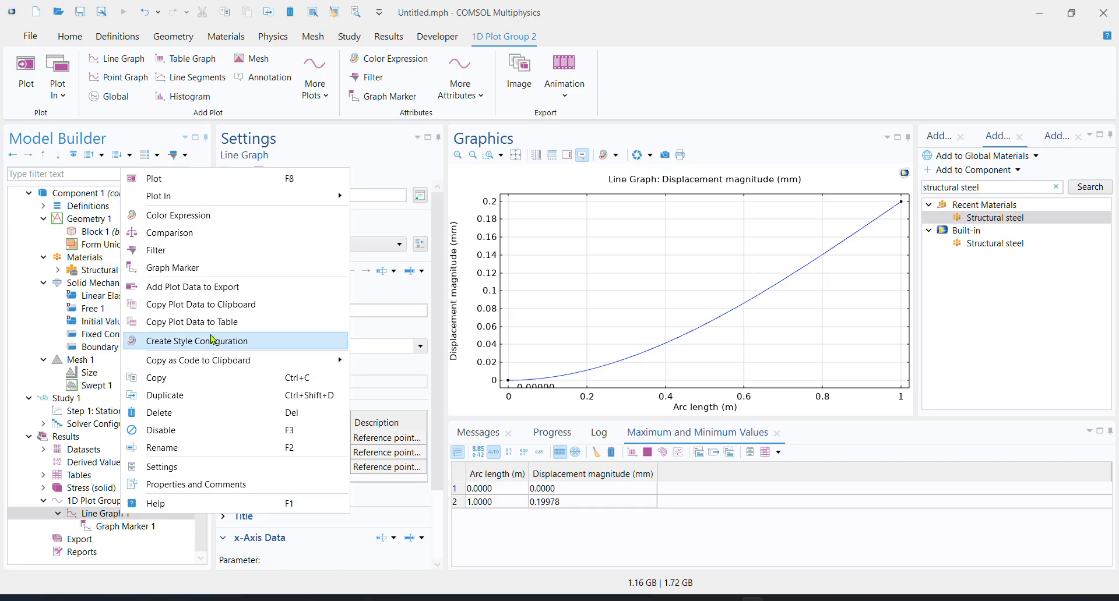
click(220, 310)
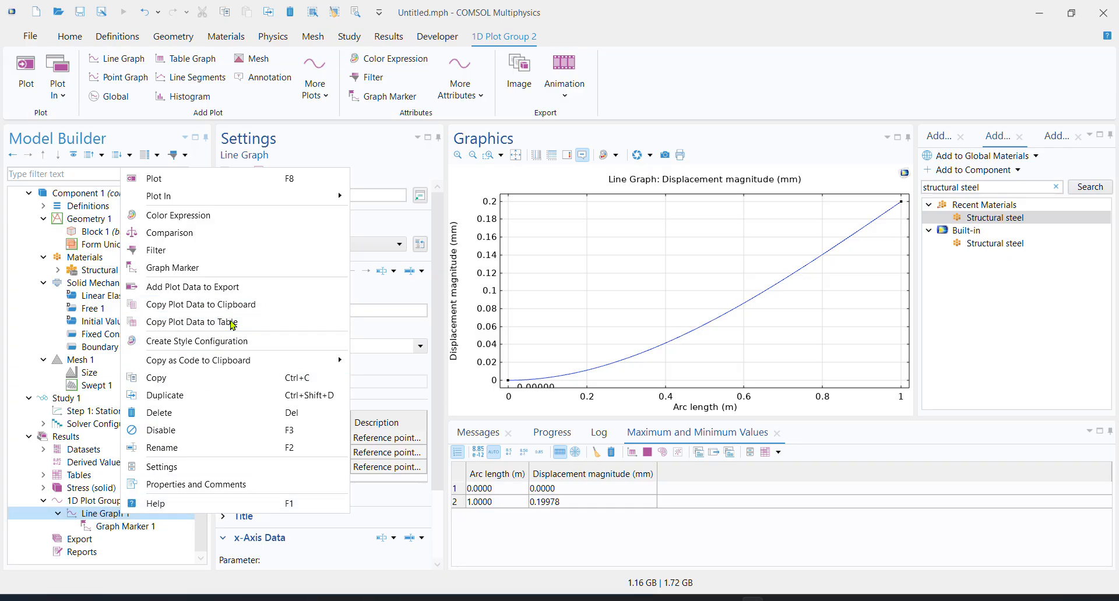
click(232, 324)
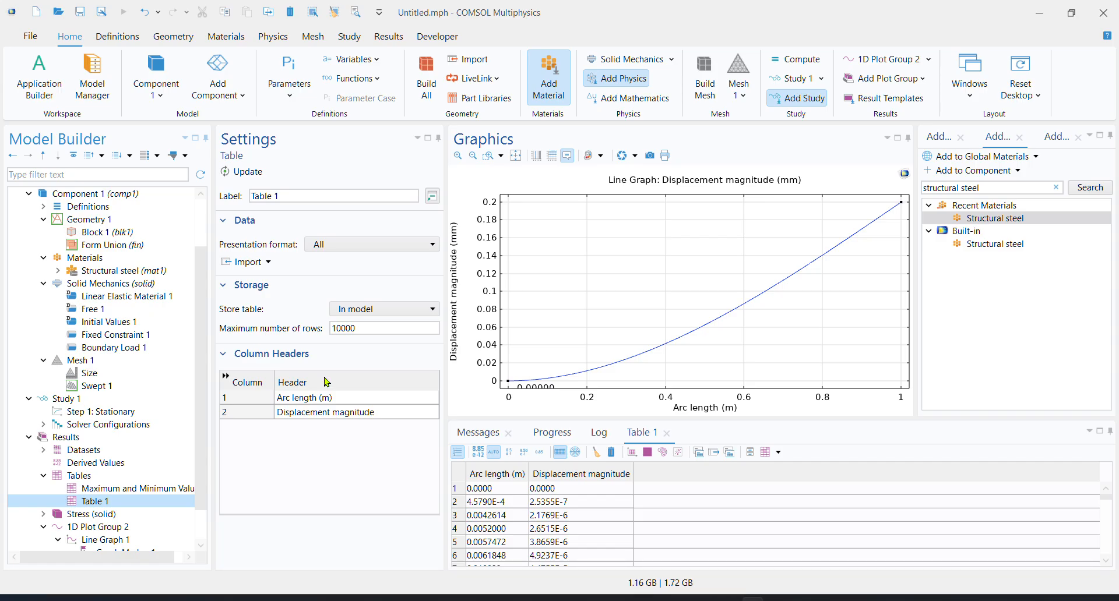
scroll(546, 496, down, 2)
scroll(562, 513, down, 13)
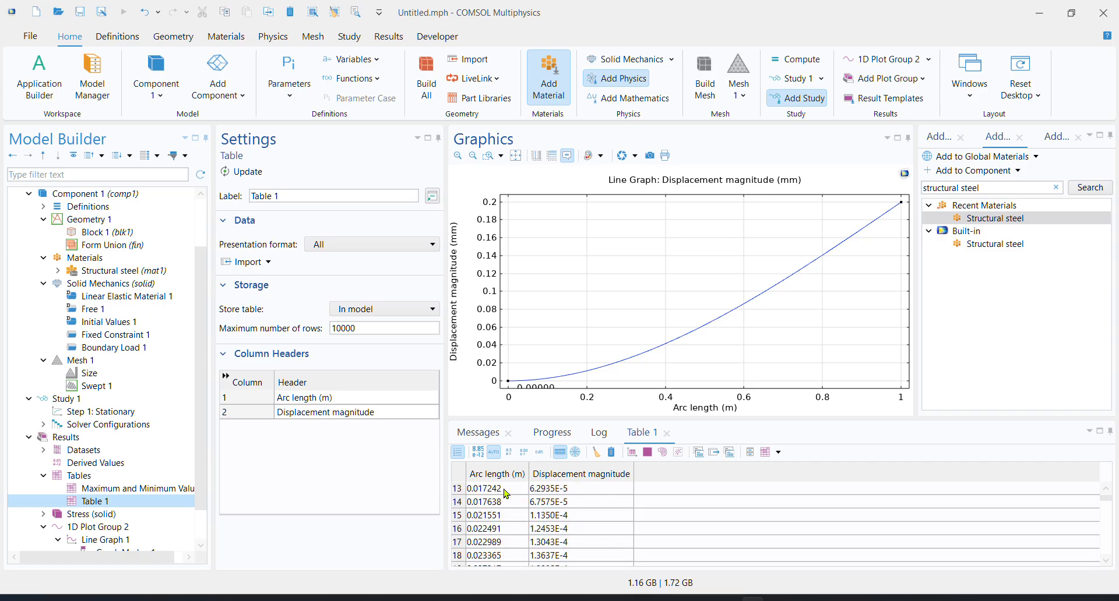
scroll(514, 520, down, 8)
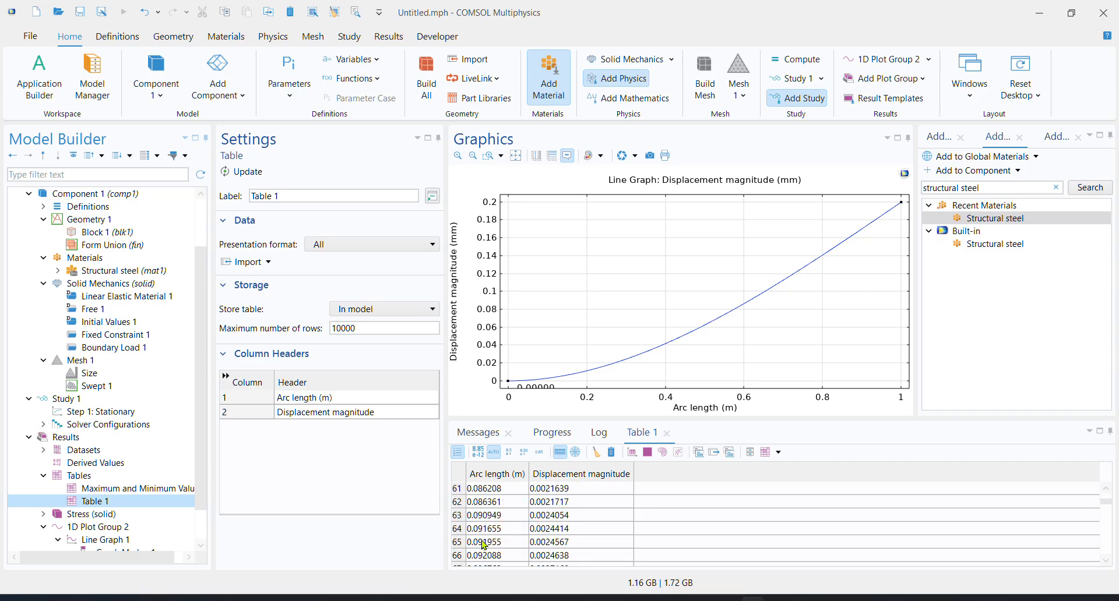
scroll(488, 534, up, 16)
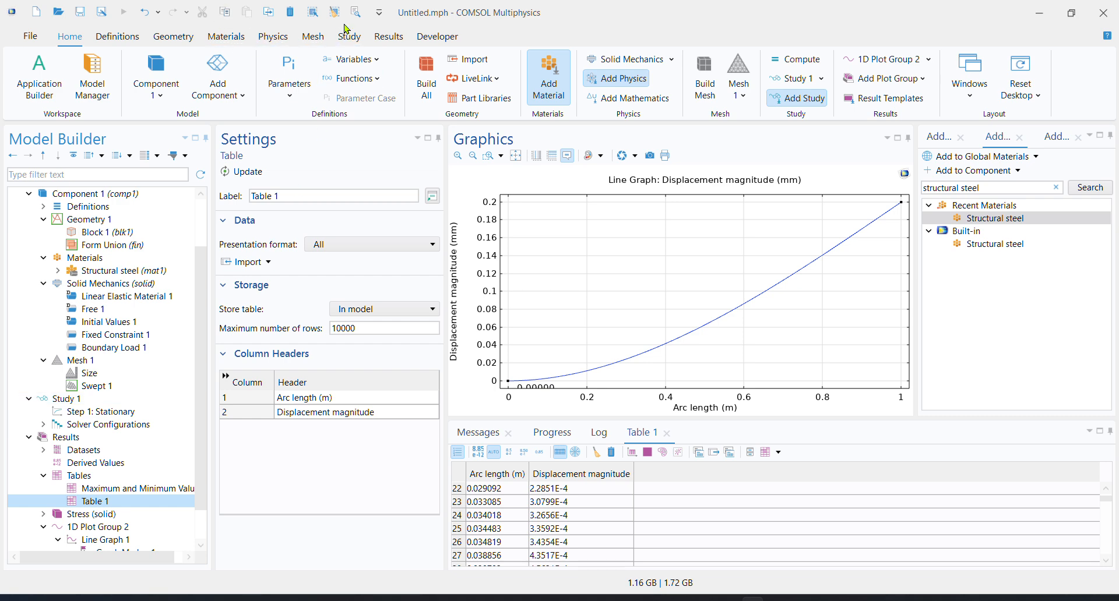
Create another 1D plot group under Results and add a line graph to it
click(388, 36)
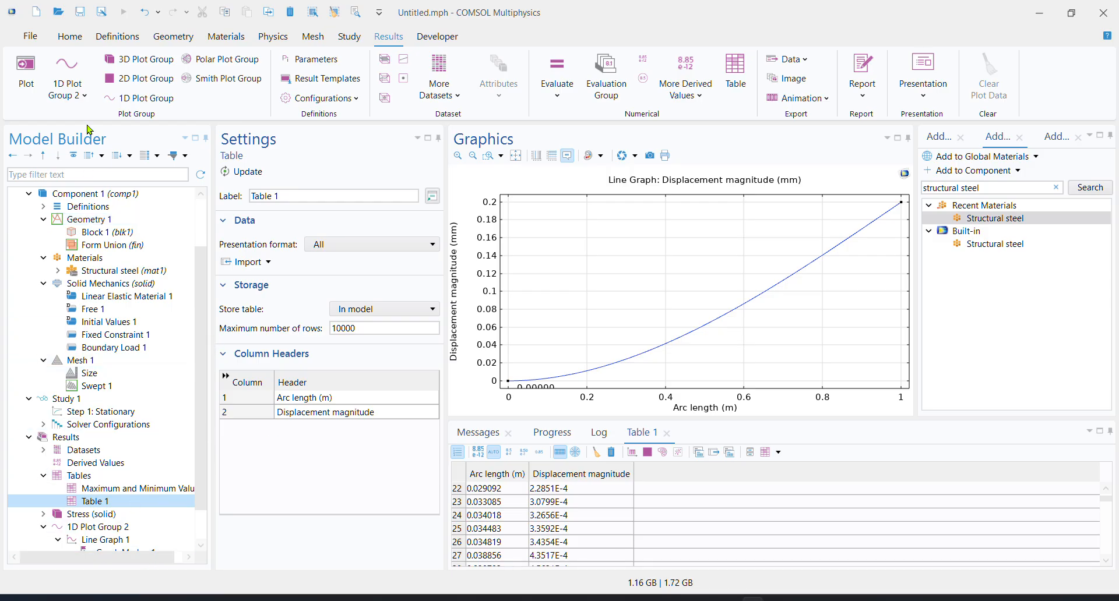
click(137, 99)
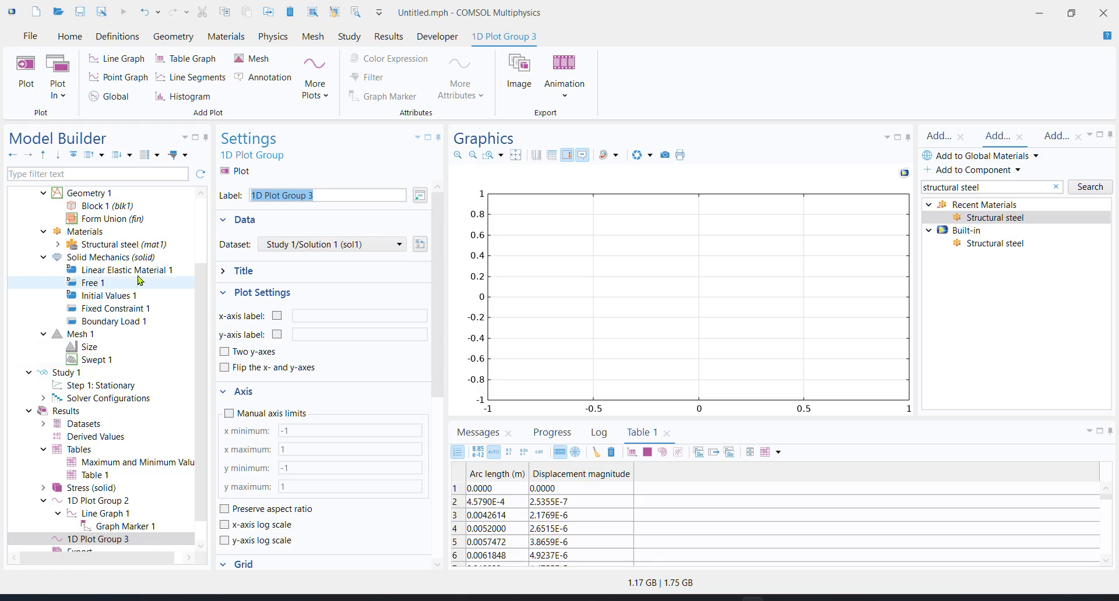
click(133, 60)
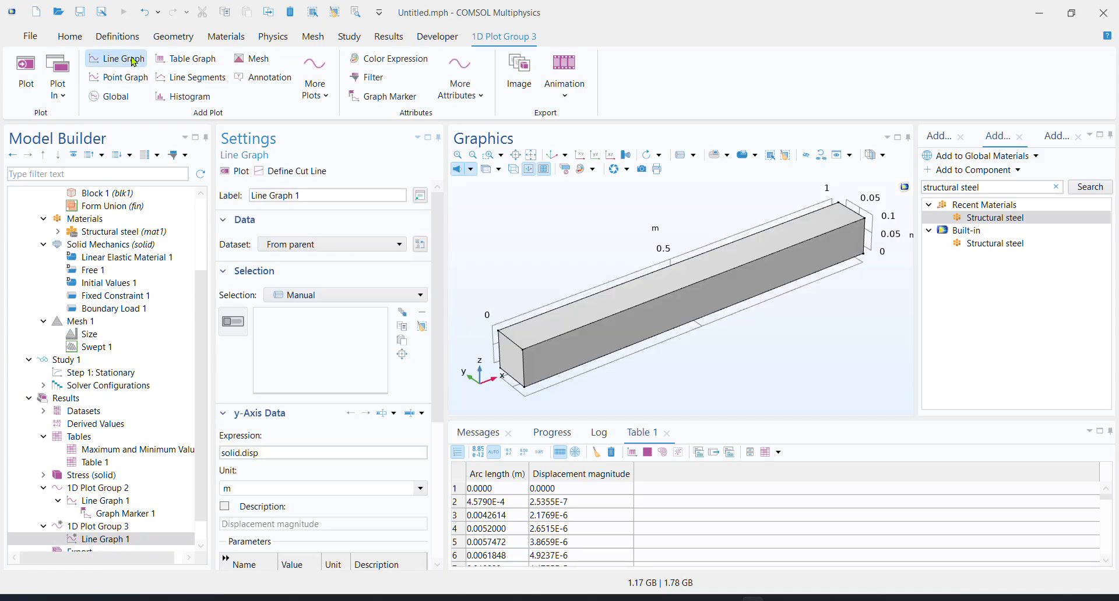
scroll(284, 469, down, 1)
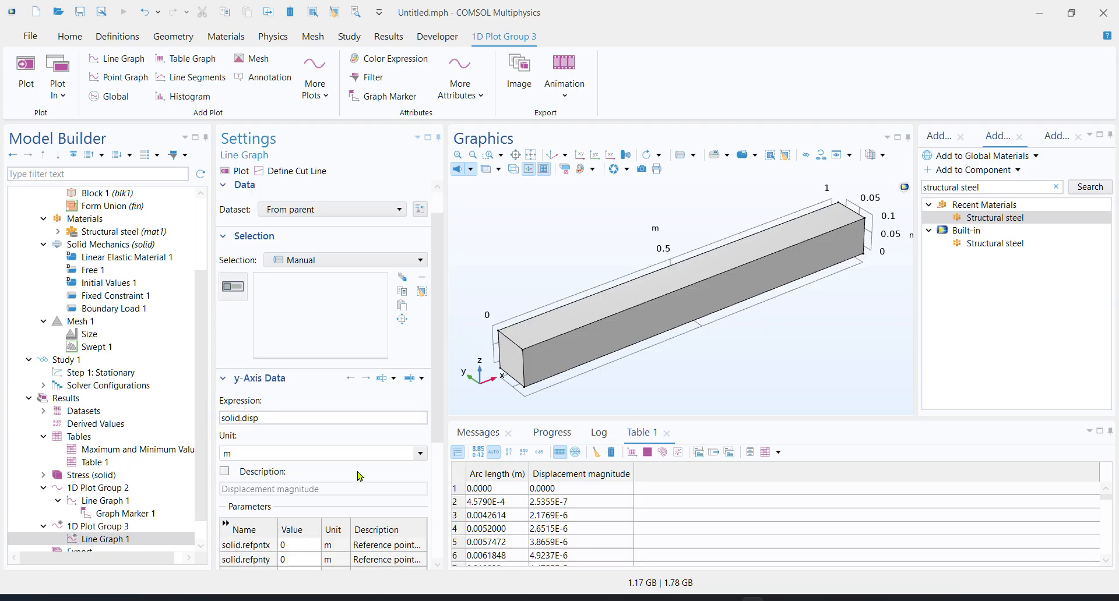
click(421, 454)
click(413, 457)
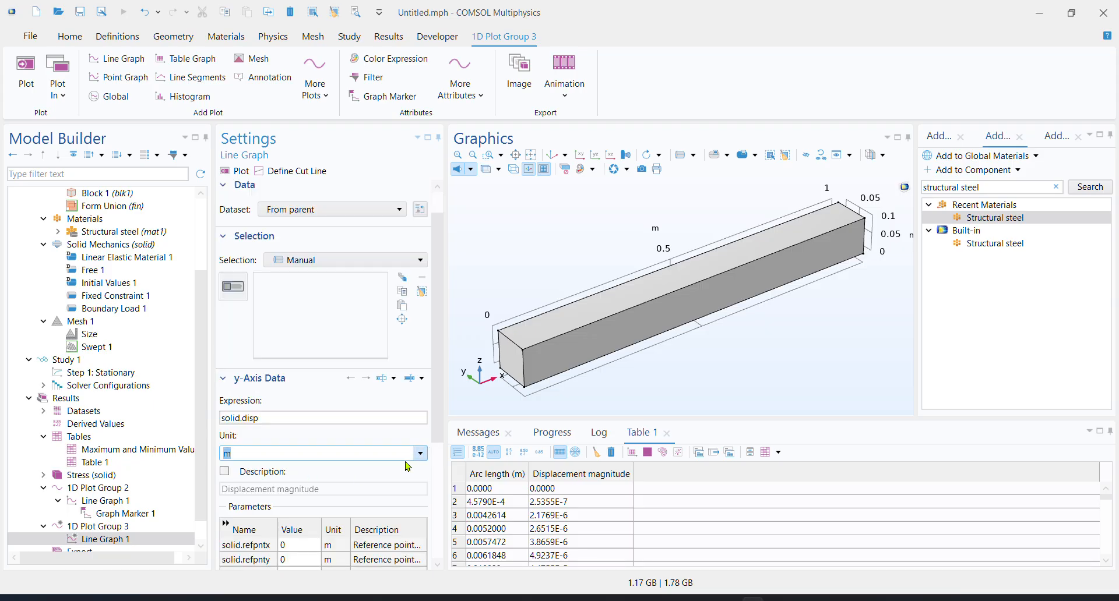
click(285, 422)
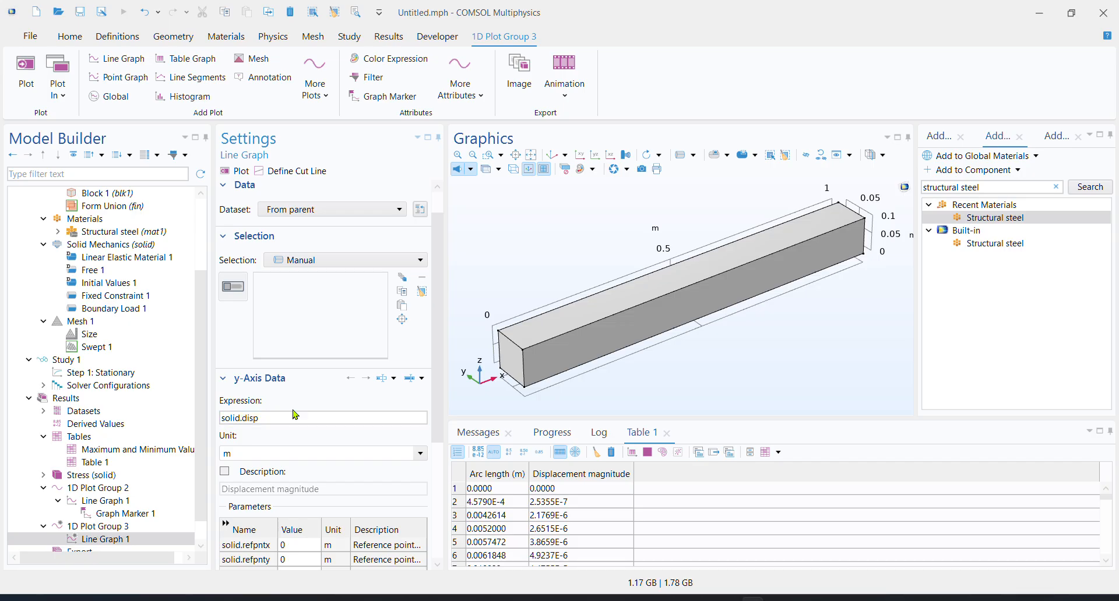
Replace the new line graph's y-axis expression with the Solid Mechanics von Mises stress solid.misesGp and enable its description
click(414, 383)
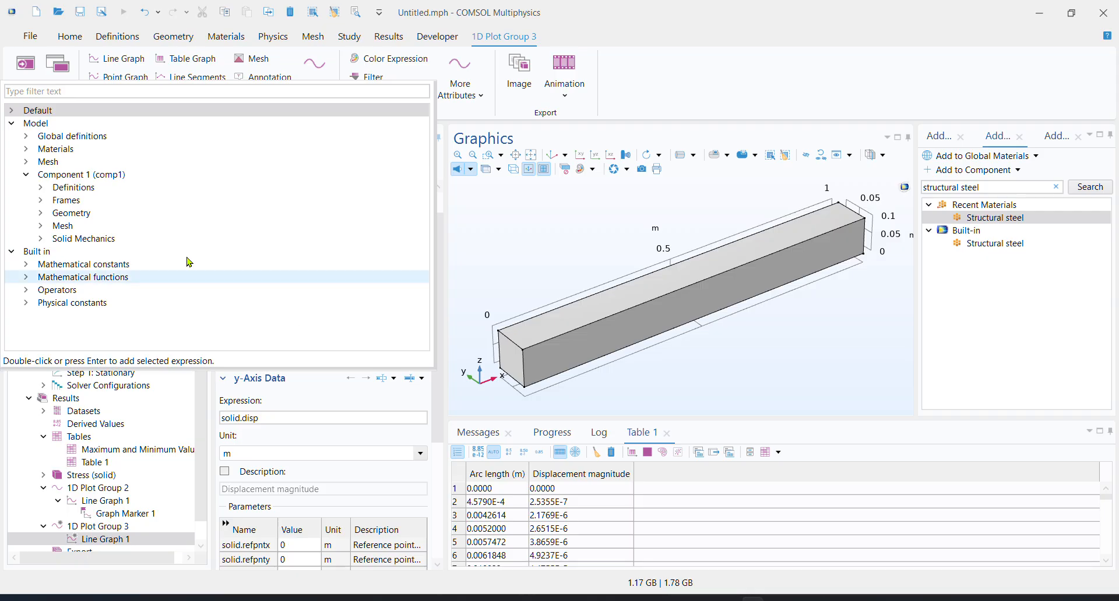
click(41, 239)
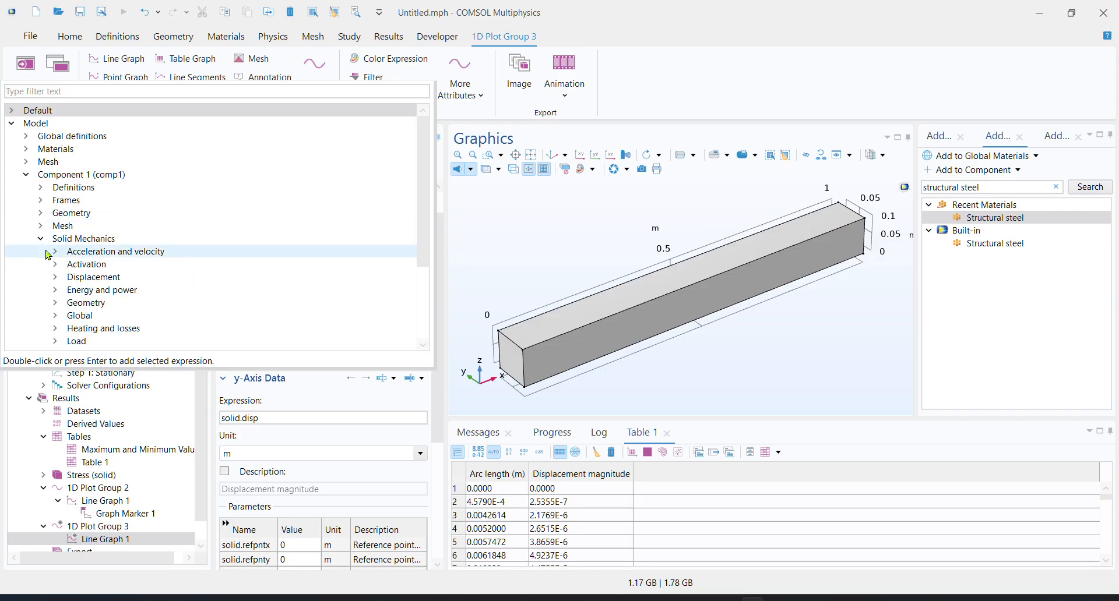
scroll(58, 274, down, 2)
click(56, 316)
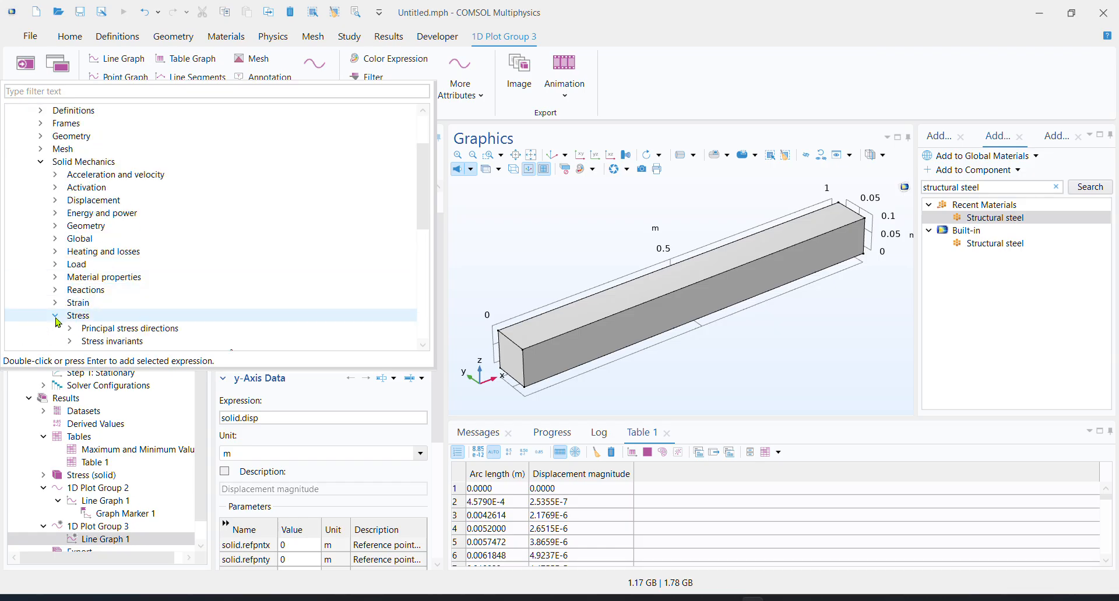
scroll(58, 321, down, 3)
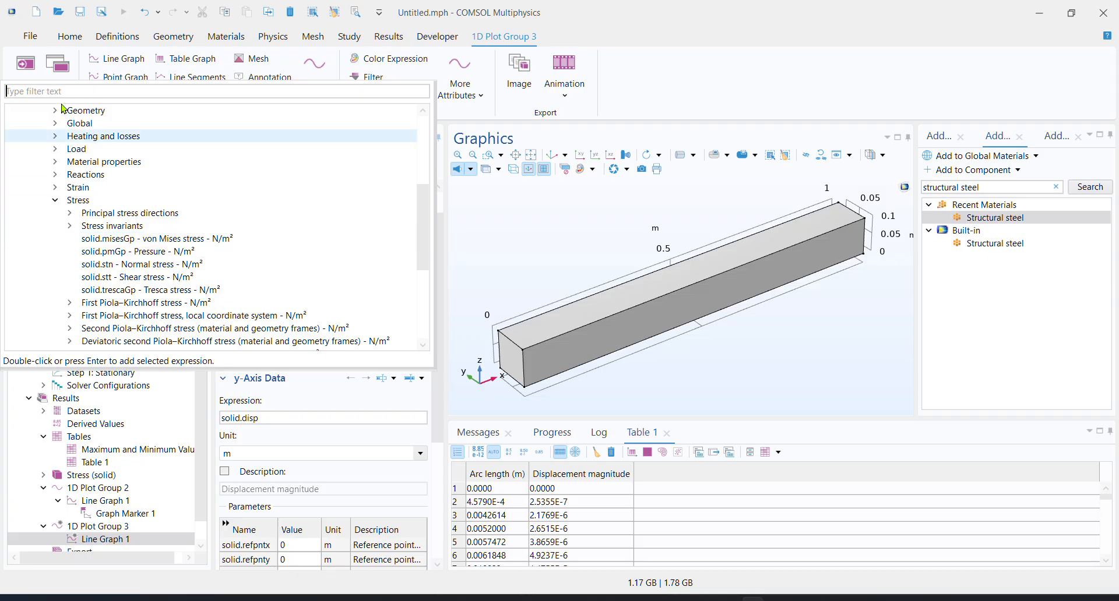
click(29, 92)
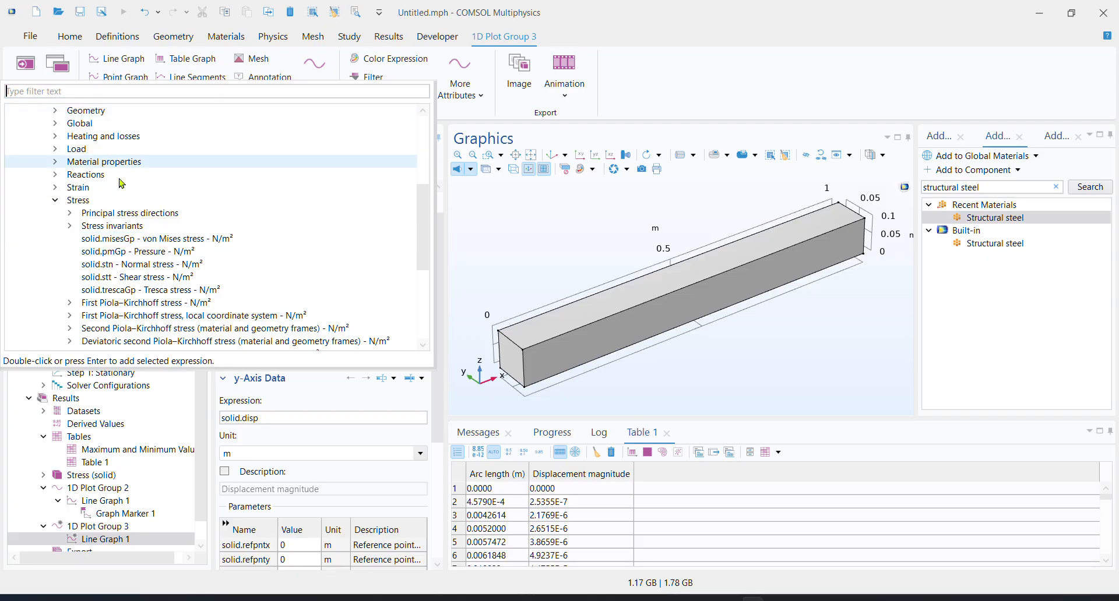
double_click(150, 239)
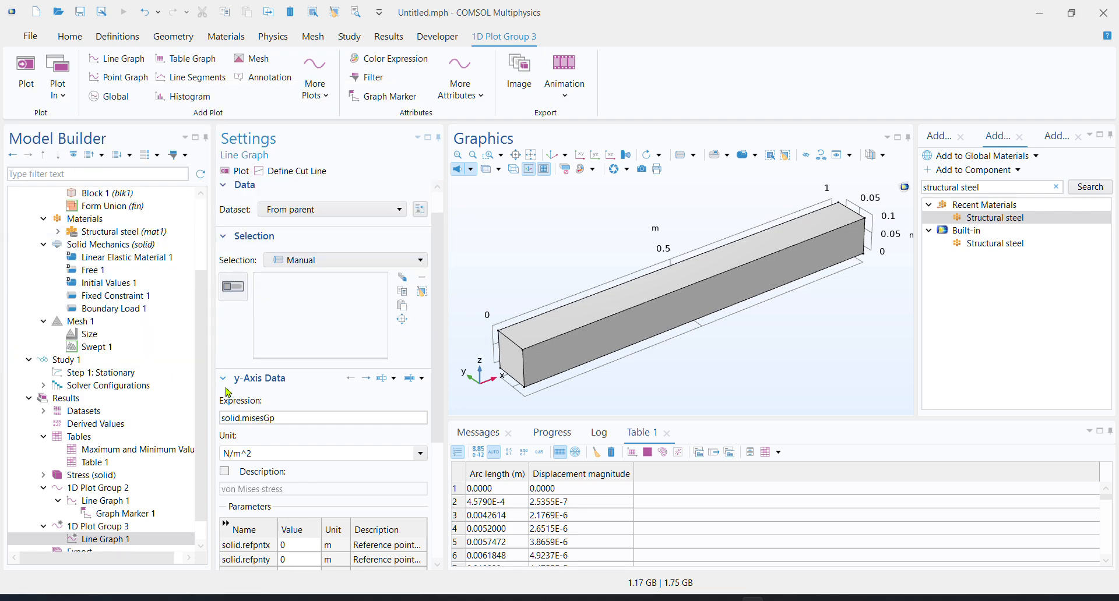
click(225, 471)
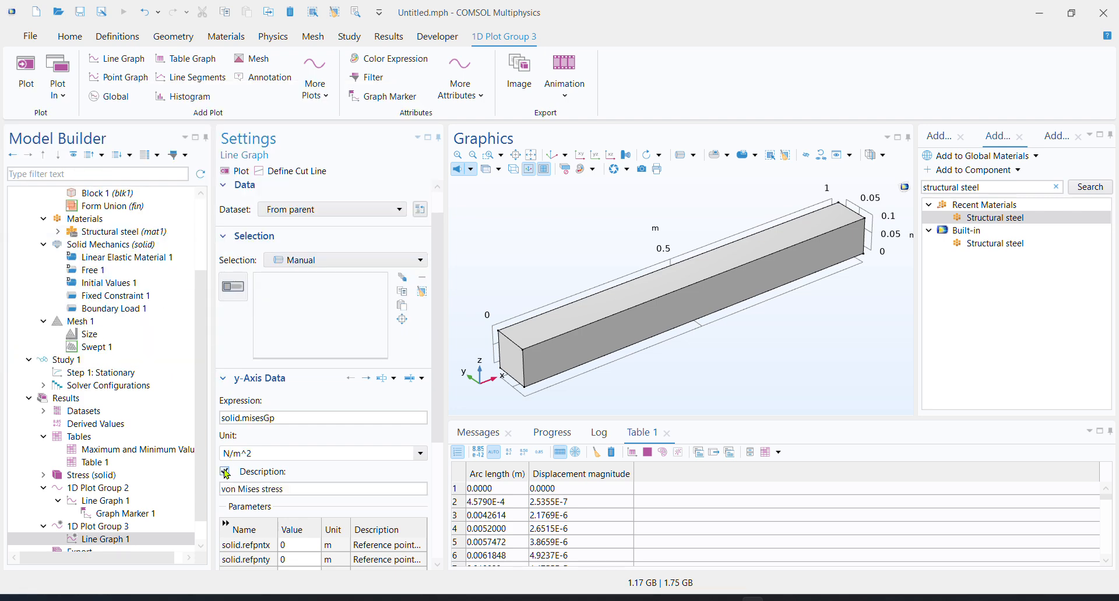
Set the von Mises line graph's dataset to Cut Line 3D 1 and plot it against arc length
scroll(281, 482, down, 3)
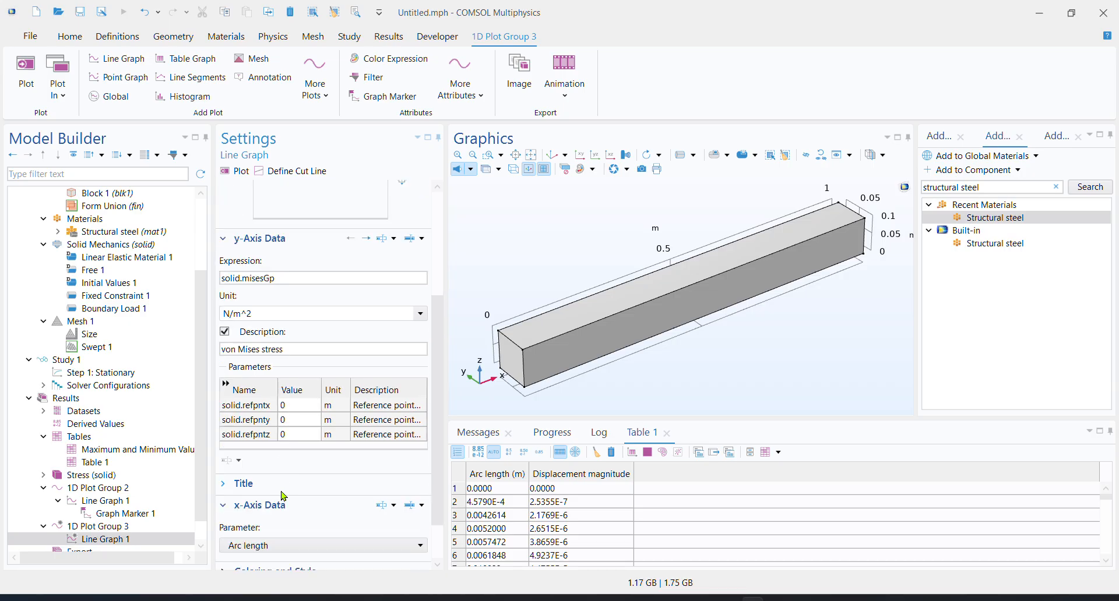
scroll(293, 471, up, 4)
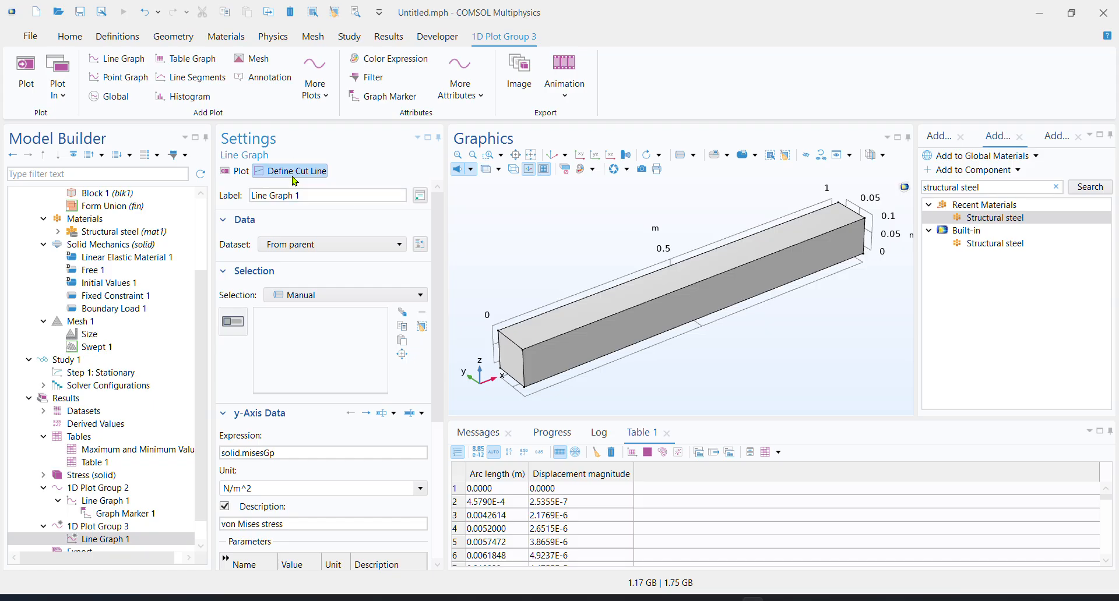
click(333, 244)
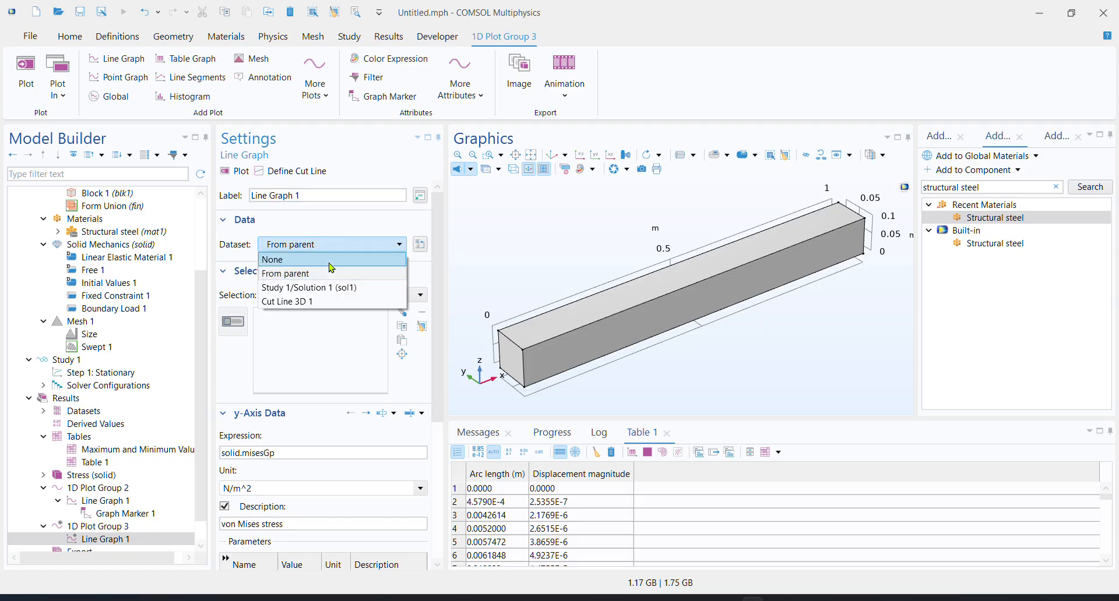
click(302, 302)
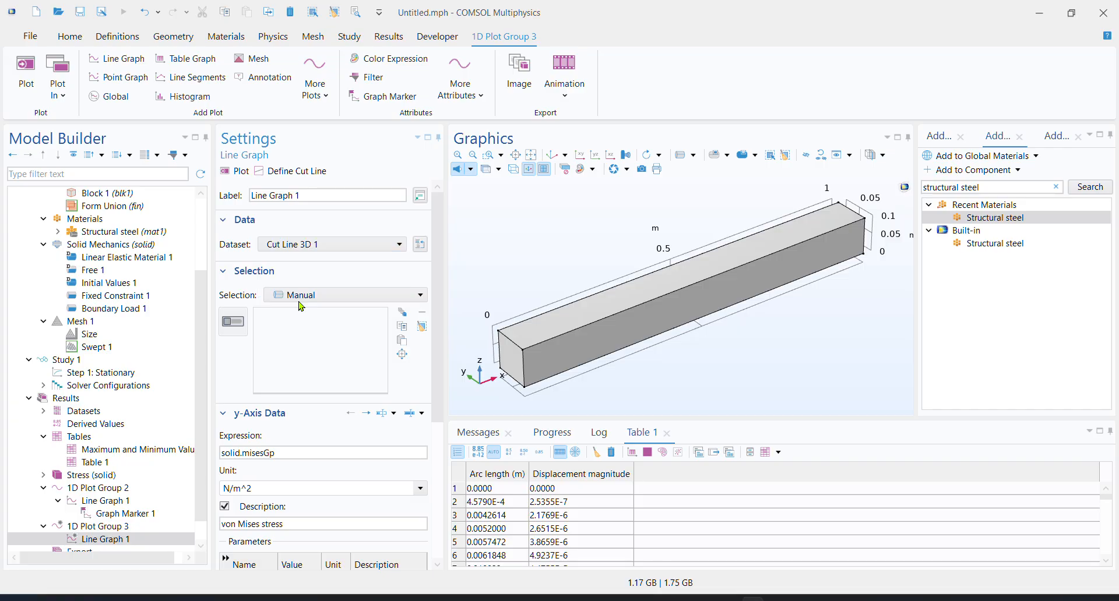
click(240, 171)
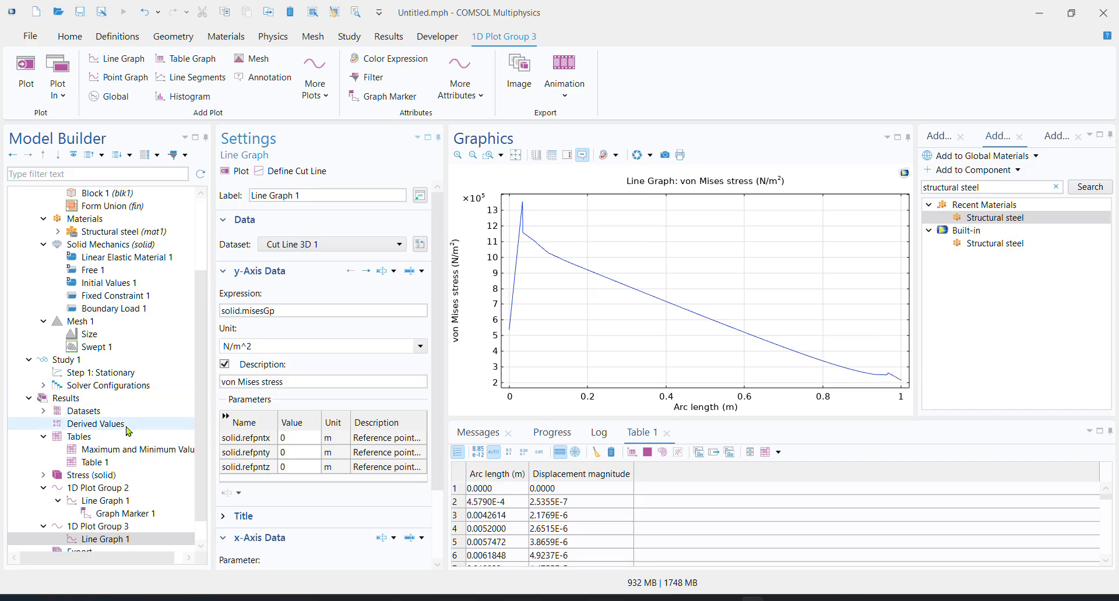
Examine the 3D von Mises stress plot of the beam from several angles, including both ends
click(114, 477)
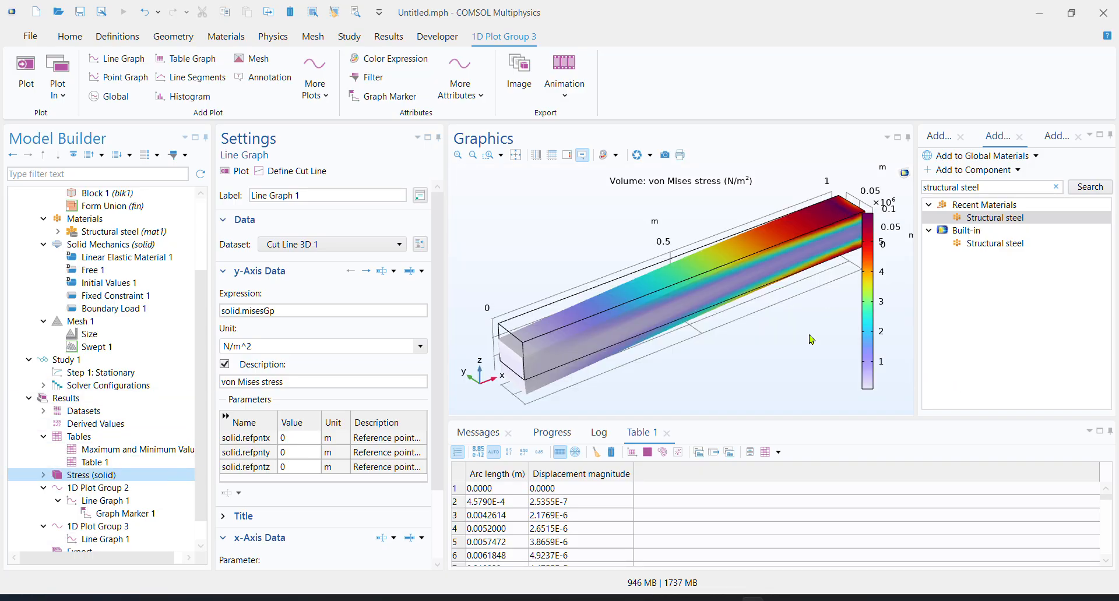
drag(765, 375, 717, 353)
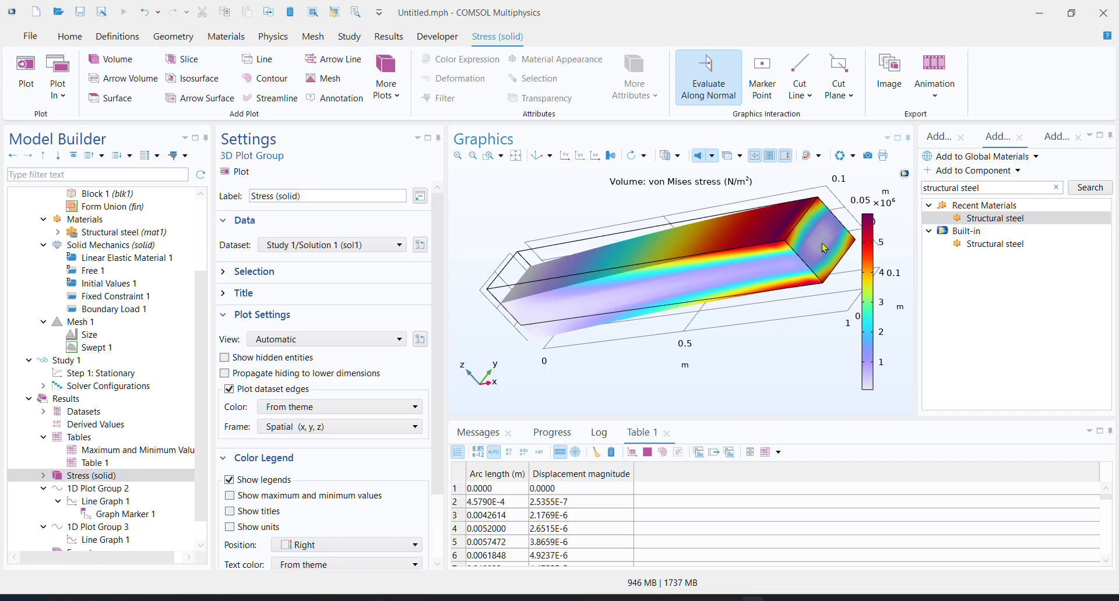
drag(667, 372, 795, 363)
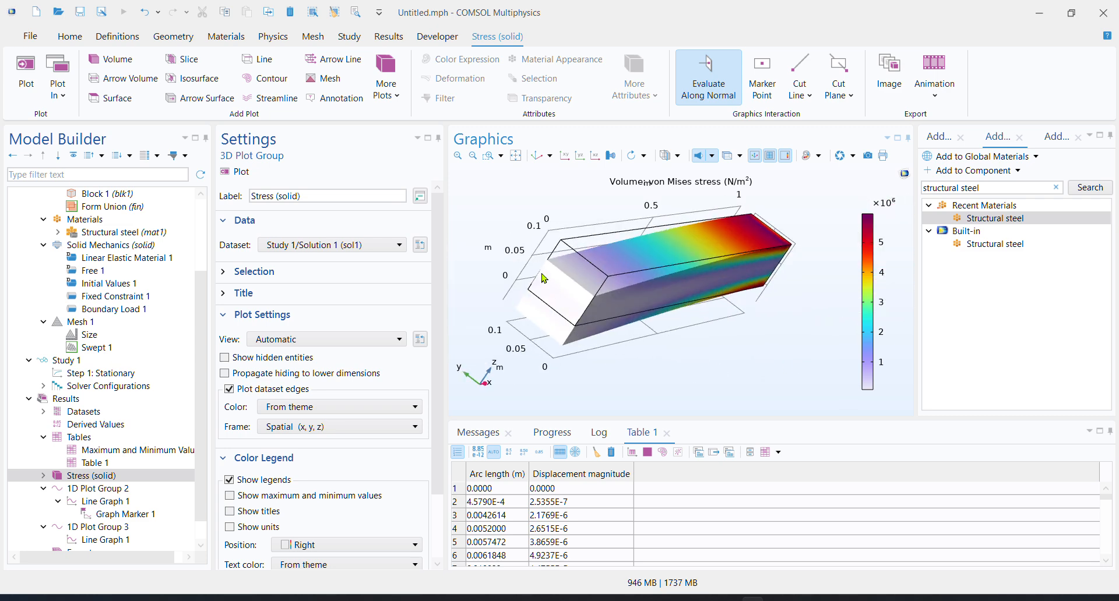
drag(654, 334, 571, 350)
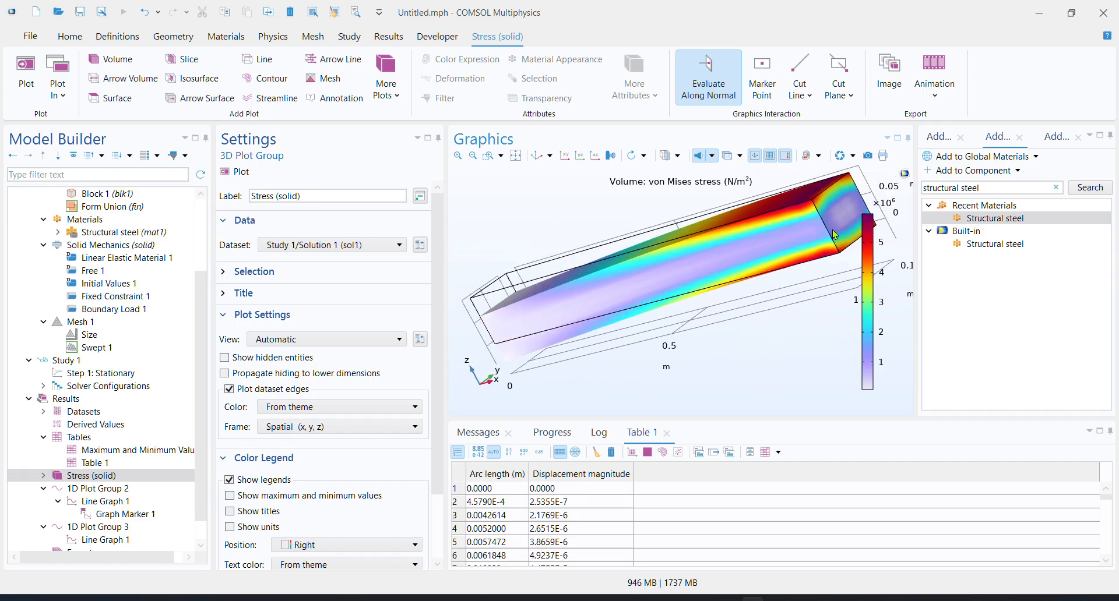
drag(641, 370, 744, 371)
scroll(105, 496, down, 2)
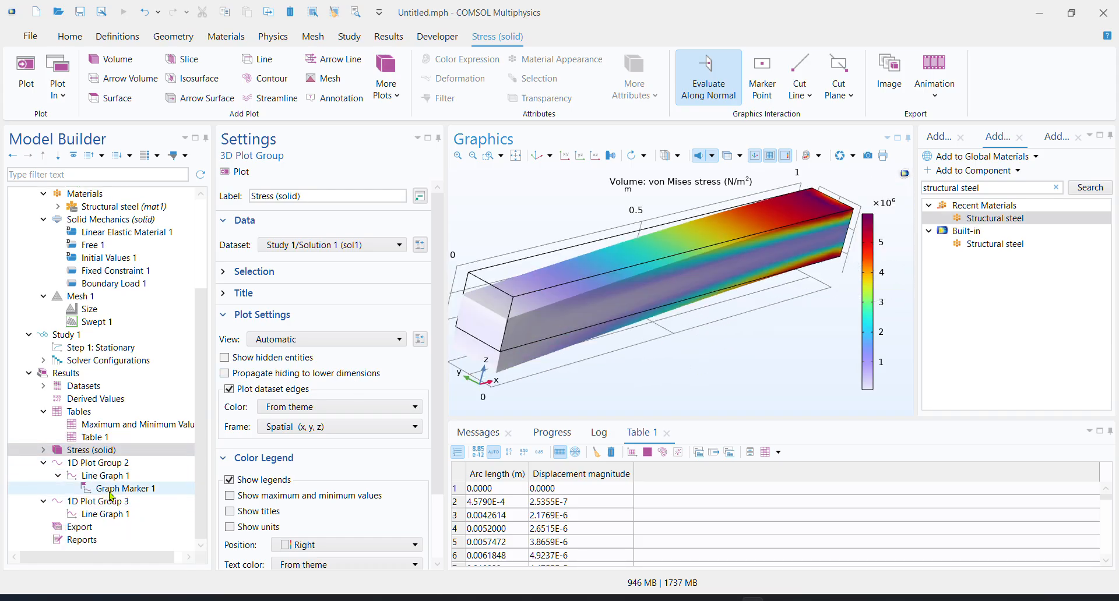
Enable manual axis limits for 1D Plot Group 3, set x from 0.5 to 0.95, and replot the stress graph
click(116, 506)
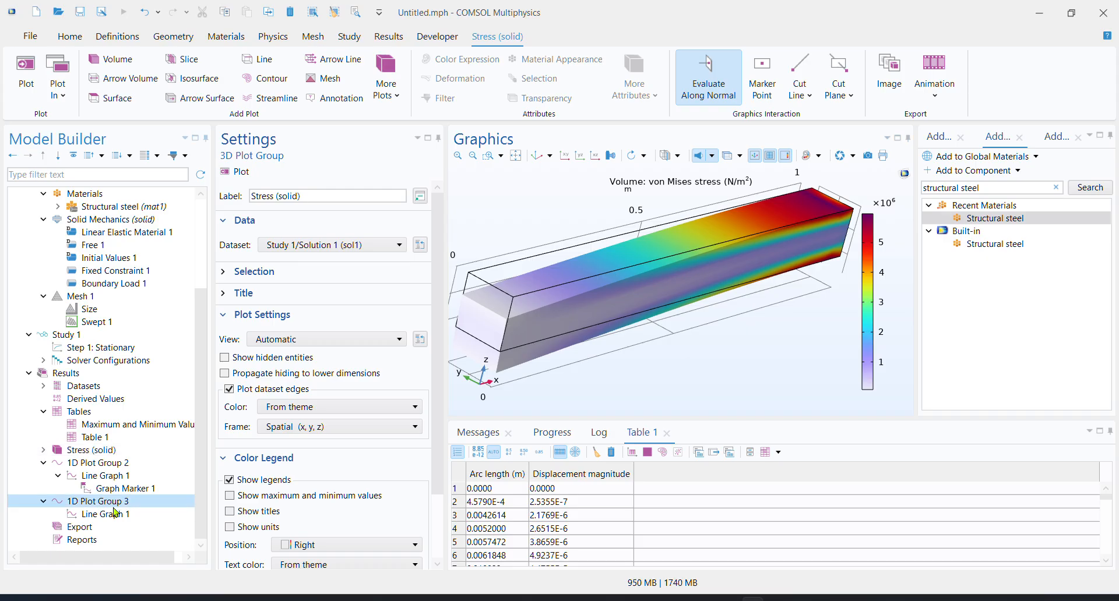
click(116, 516)
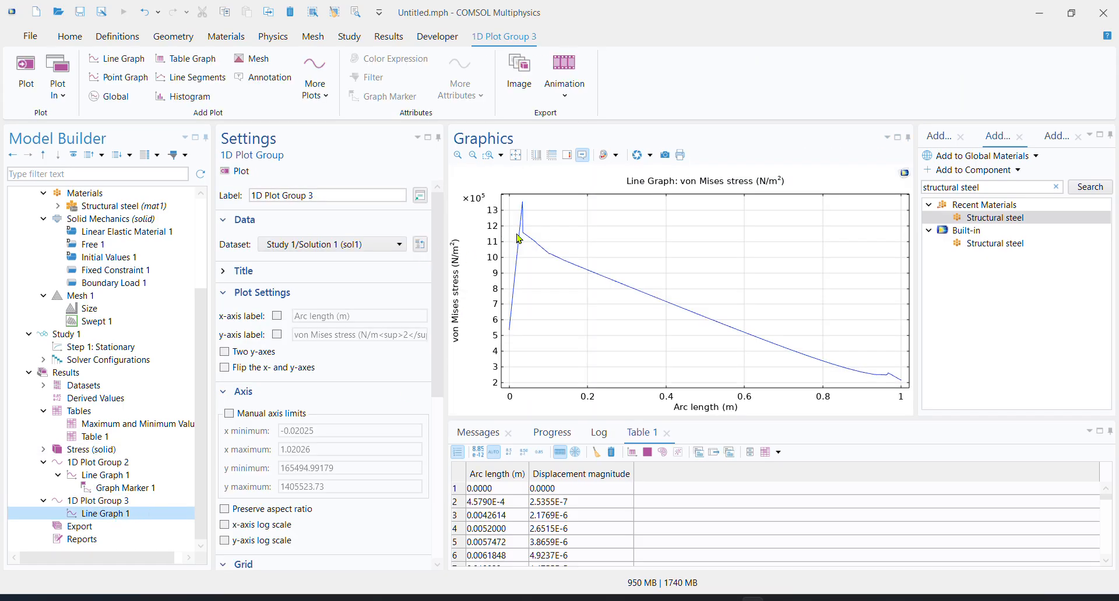
click(129, 503)
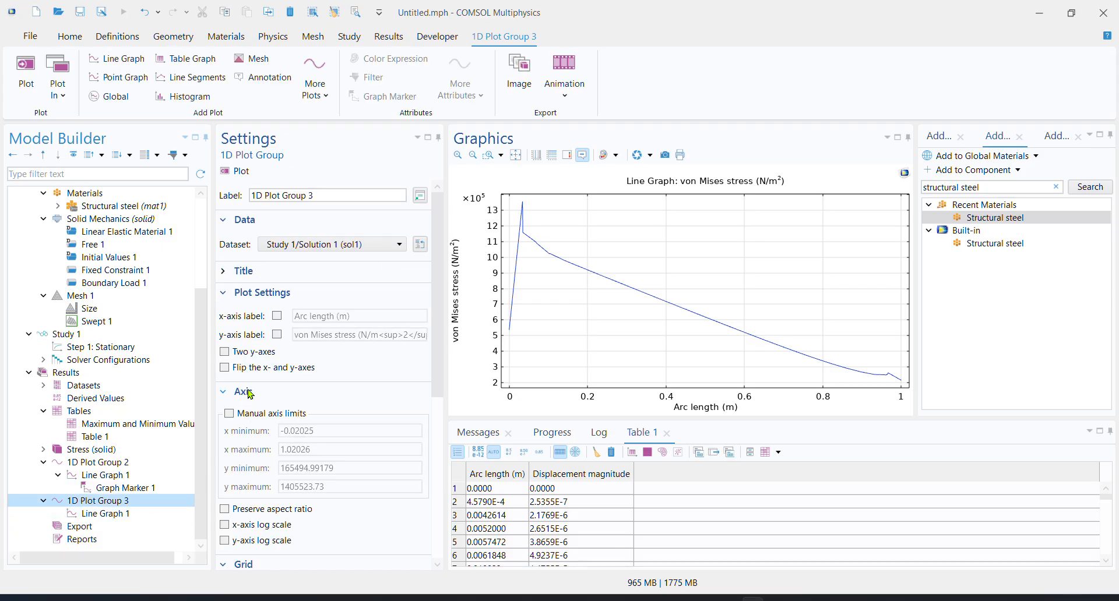
click(229, 413)
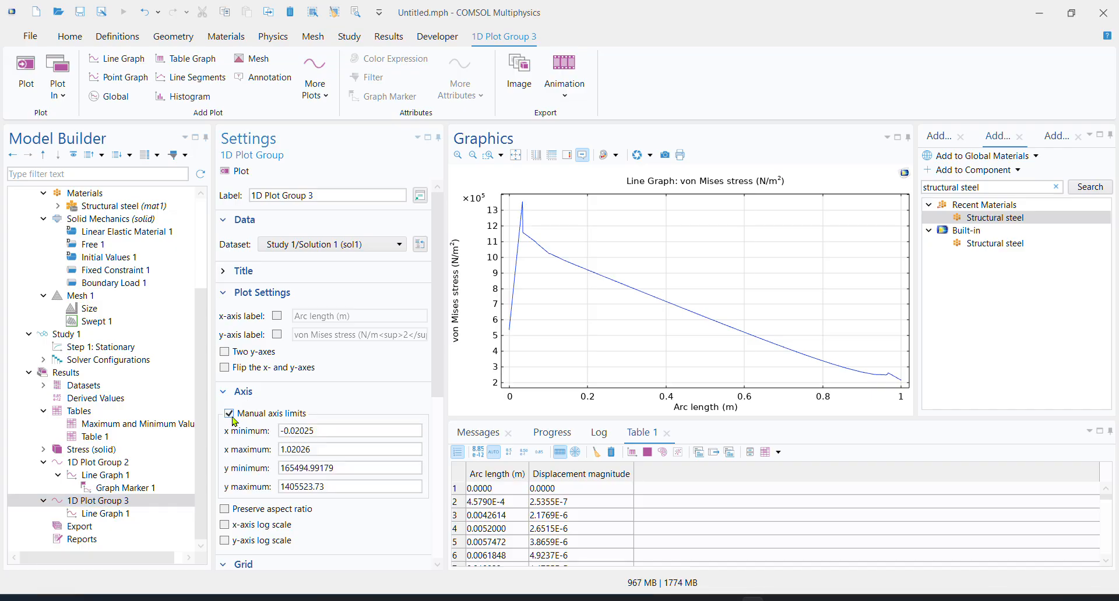
click(347, 431)
drag(346, 431, 259, 447)
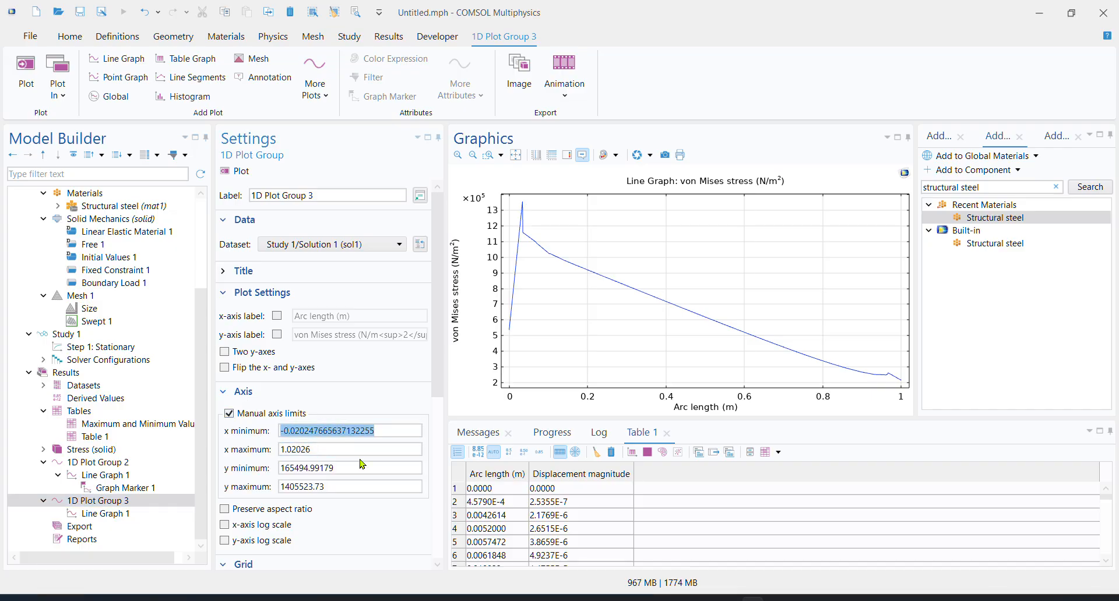
text(9)
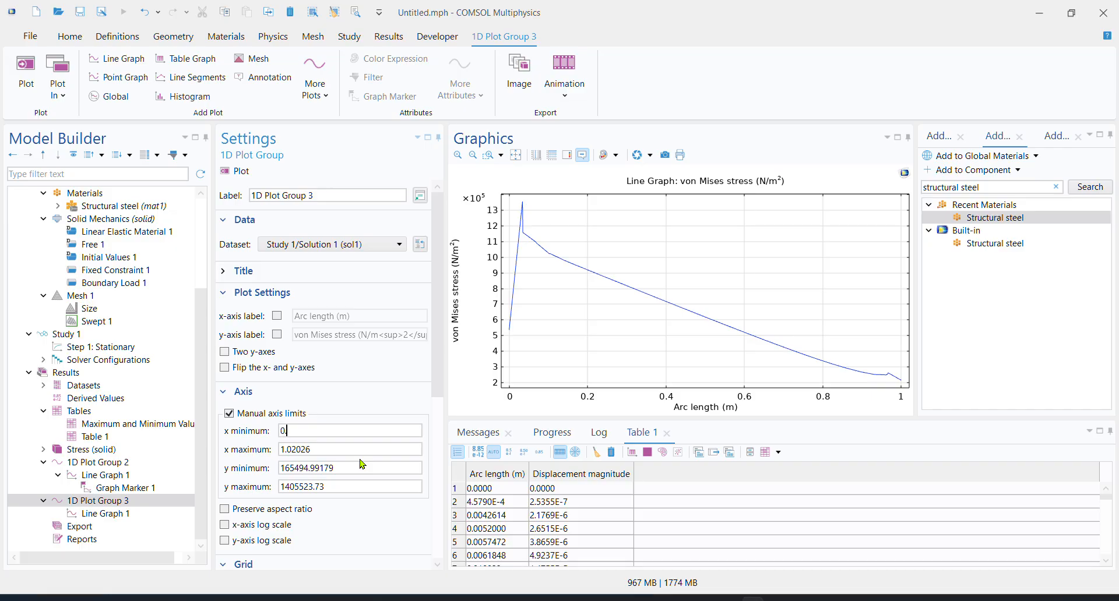
drag(362, 449, 203, 458)
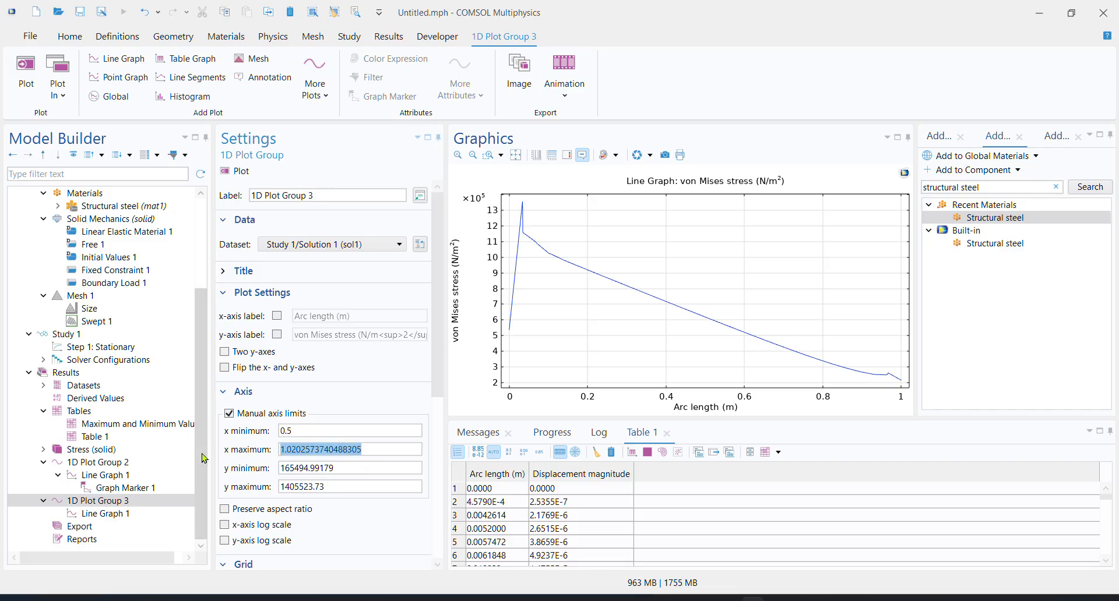
text(0.95)
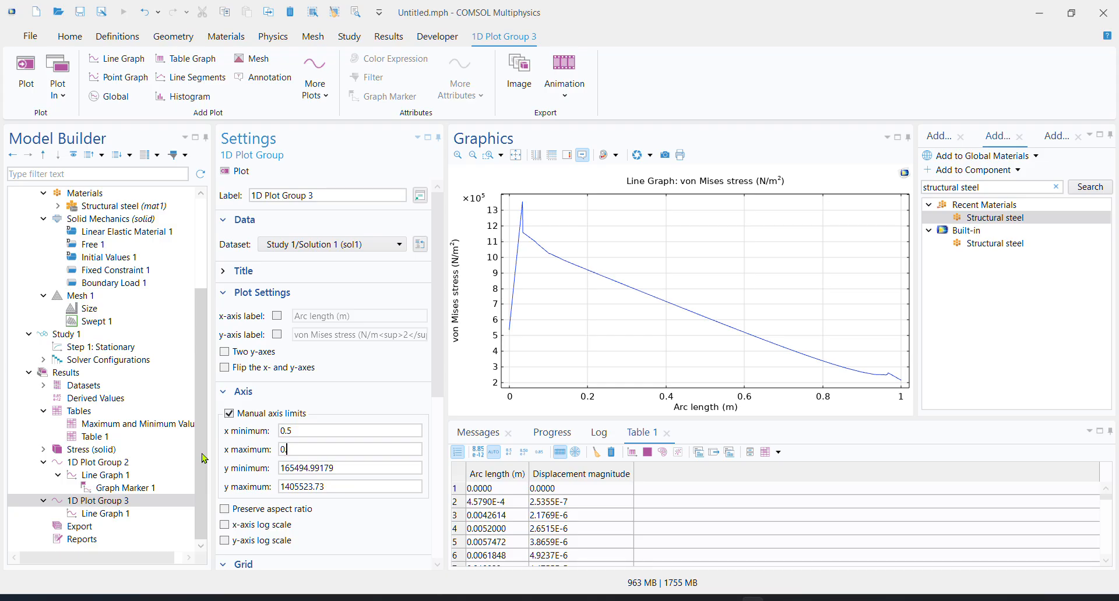
click(355, 391)
click(241, 171)
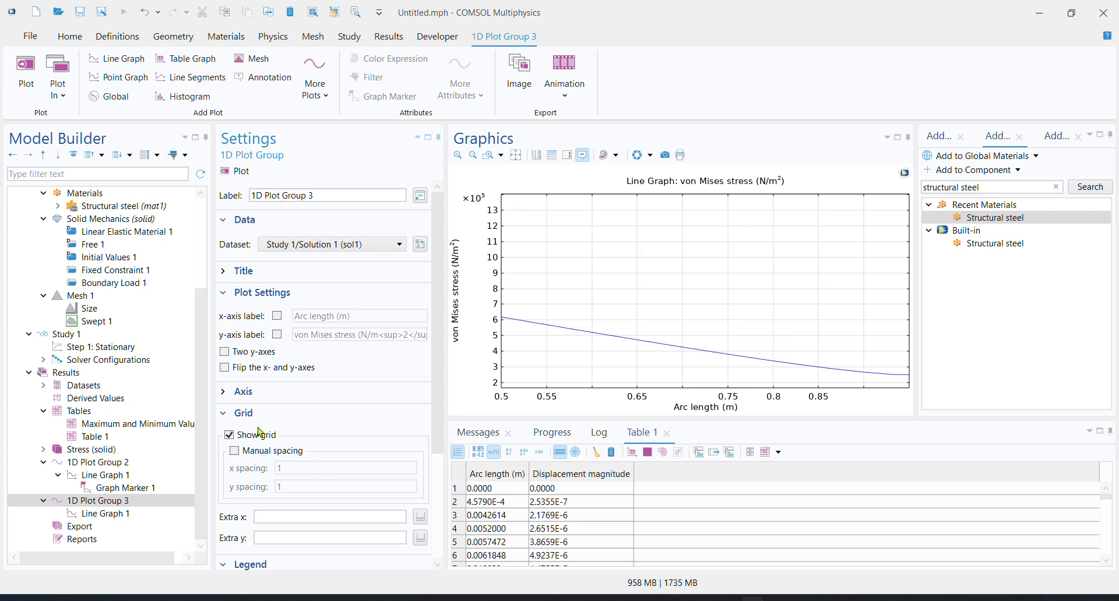
Set the x-axis minimum of 1D Plot Group 3 to 0.1 and replot the von Mises stress graph
click(234, 391)
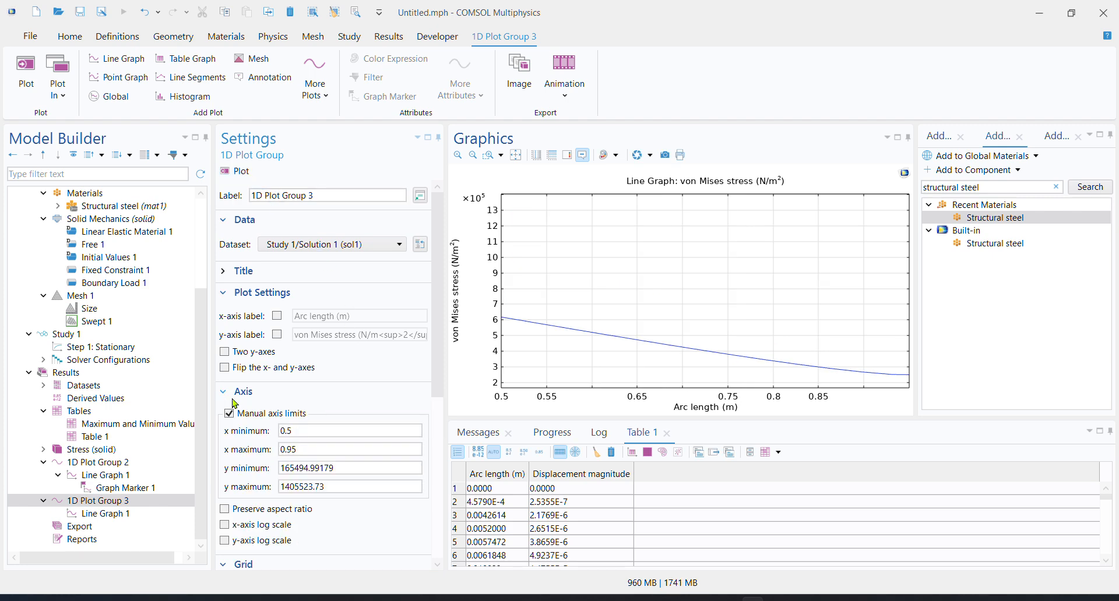
click(336, 433)
click(234, 171)
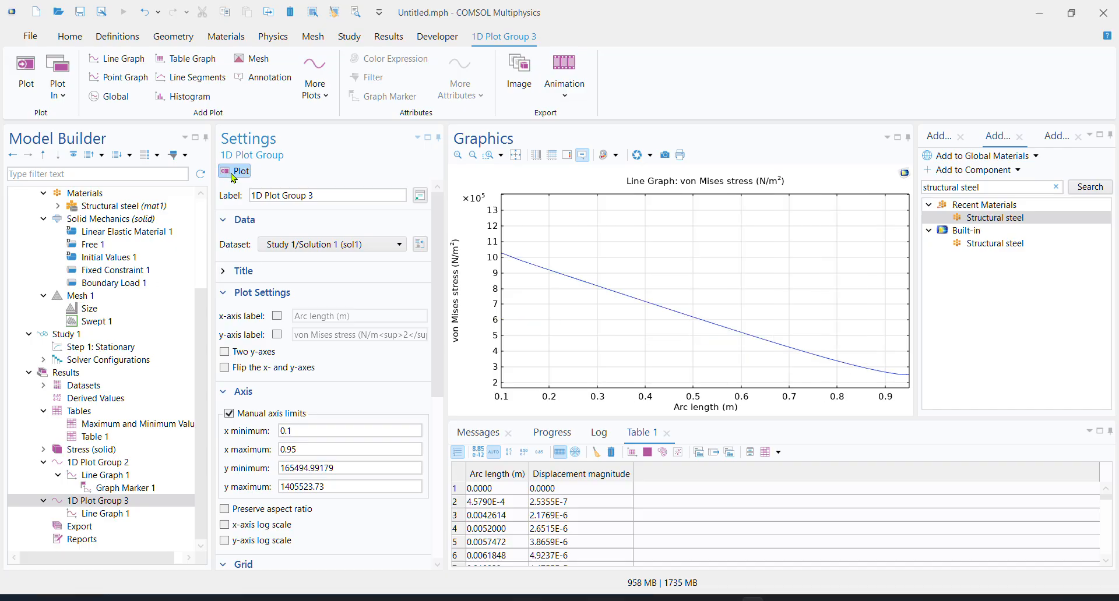
Lower the stress graph's x-axis minimum to 0.05, replot it and inspect a point on the curve
click(298, 431)
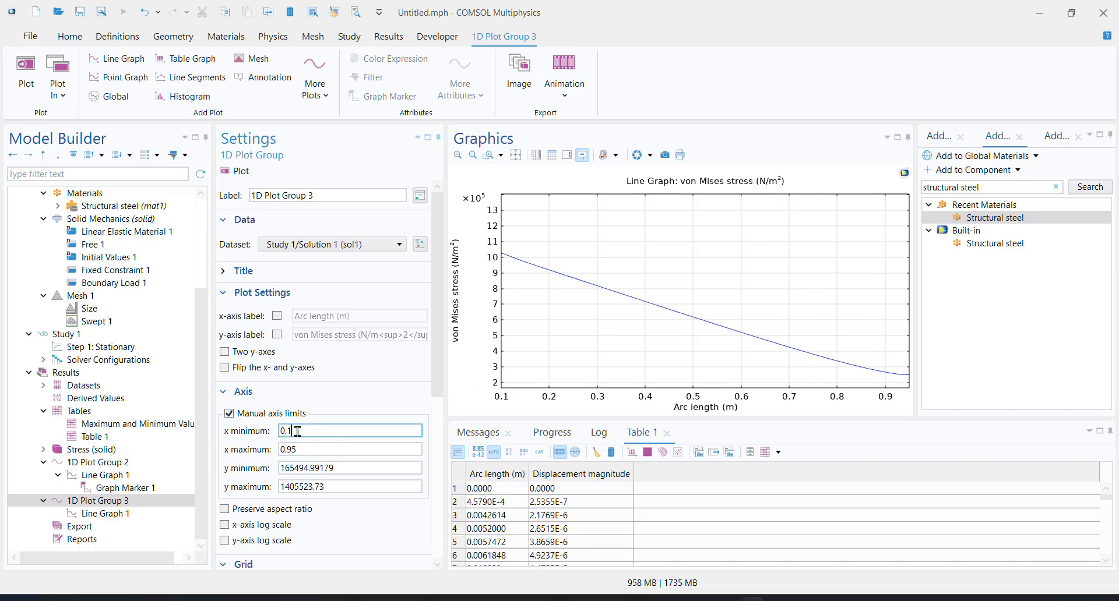
text(5)
click(359, 351)
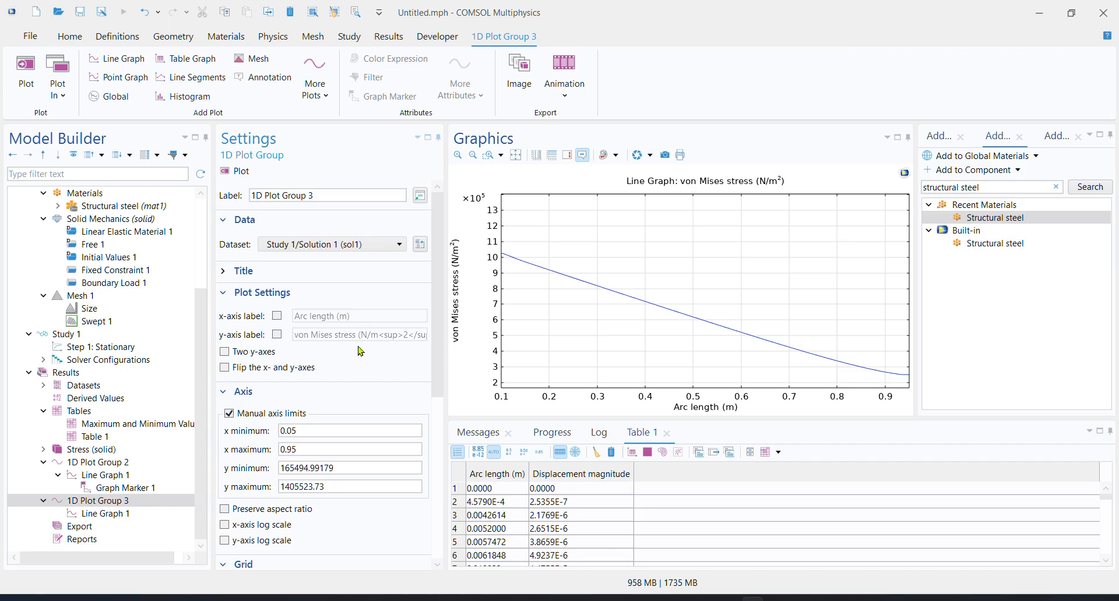
click(235, 171)
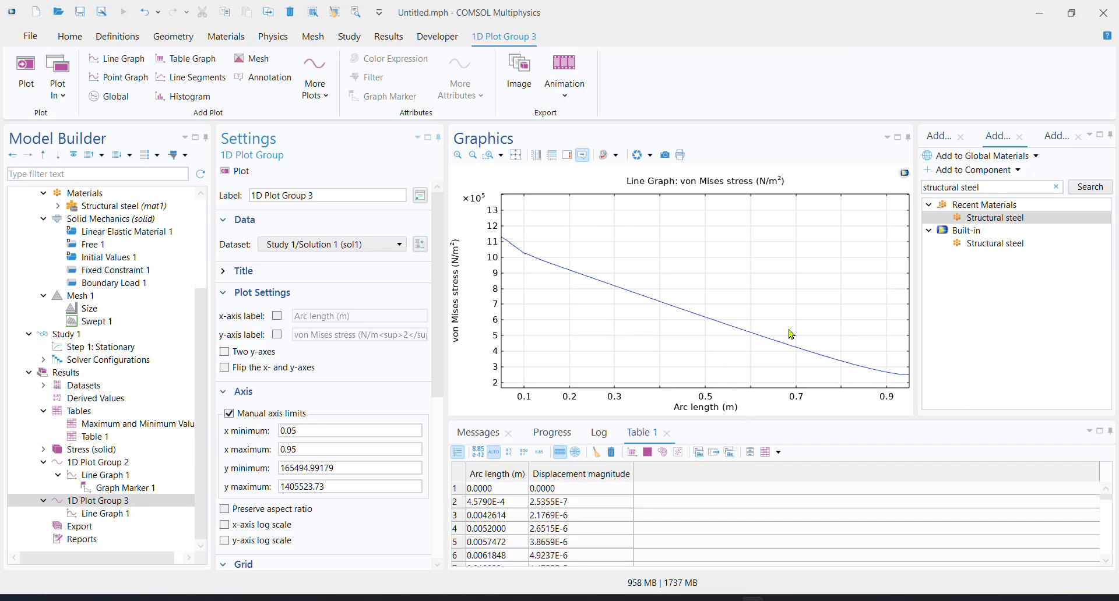
mouse_move(813, 364)
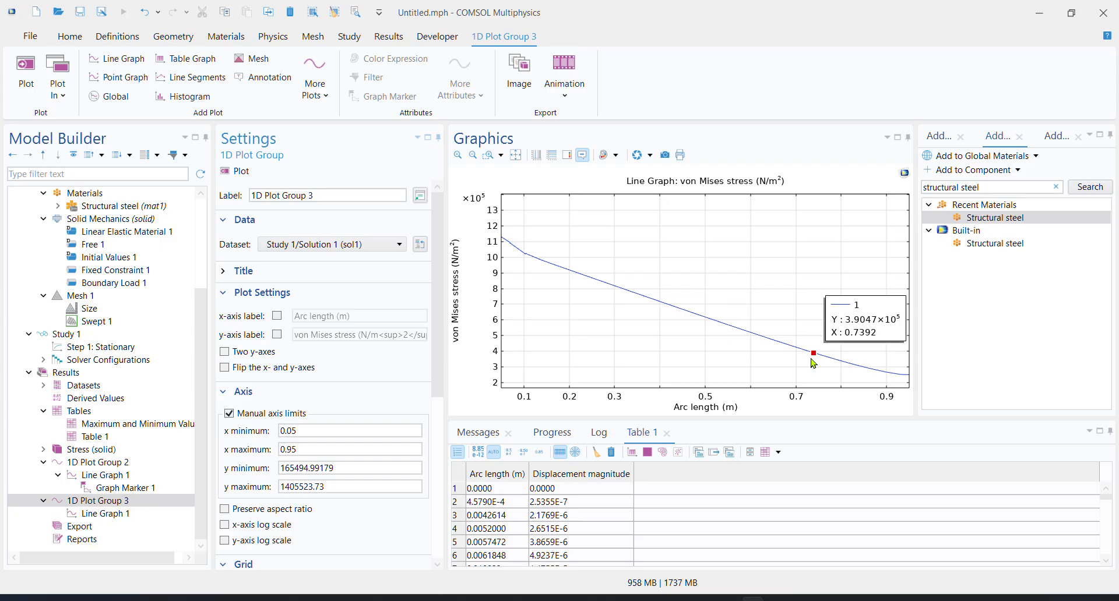
Calibrate the mesh size for General physics, set the predefined element size to Coarse, and build the mesh
scroll(159, 390, up, 4)
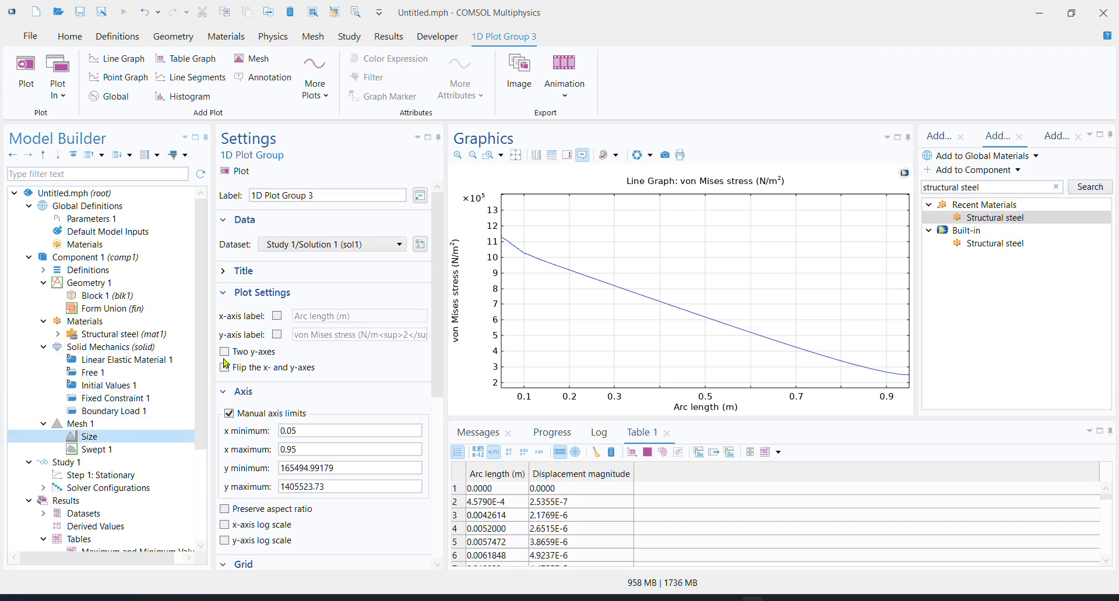
click(325, 261)
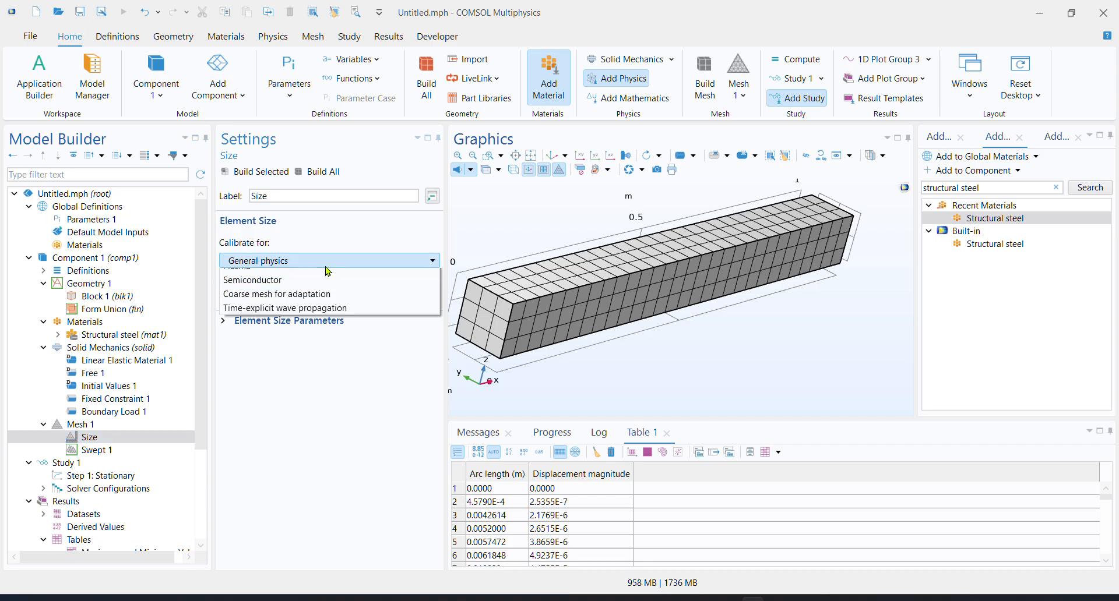
click(330, 276)
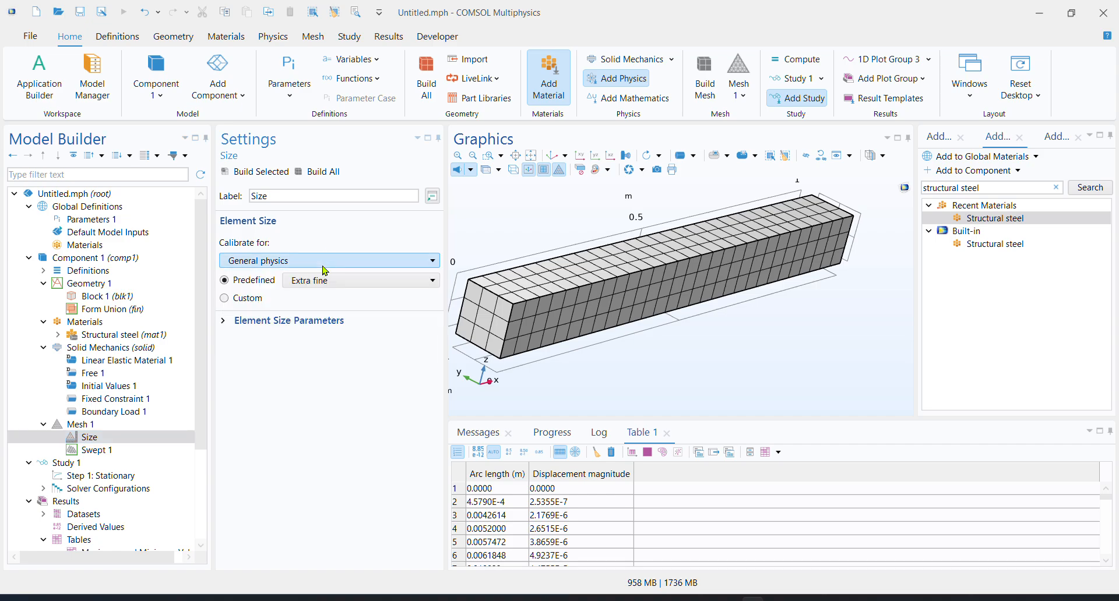
click(364, 280)
click(333, 297)
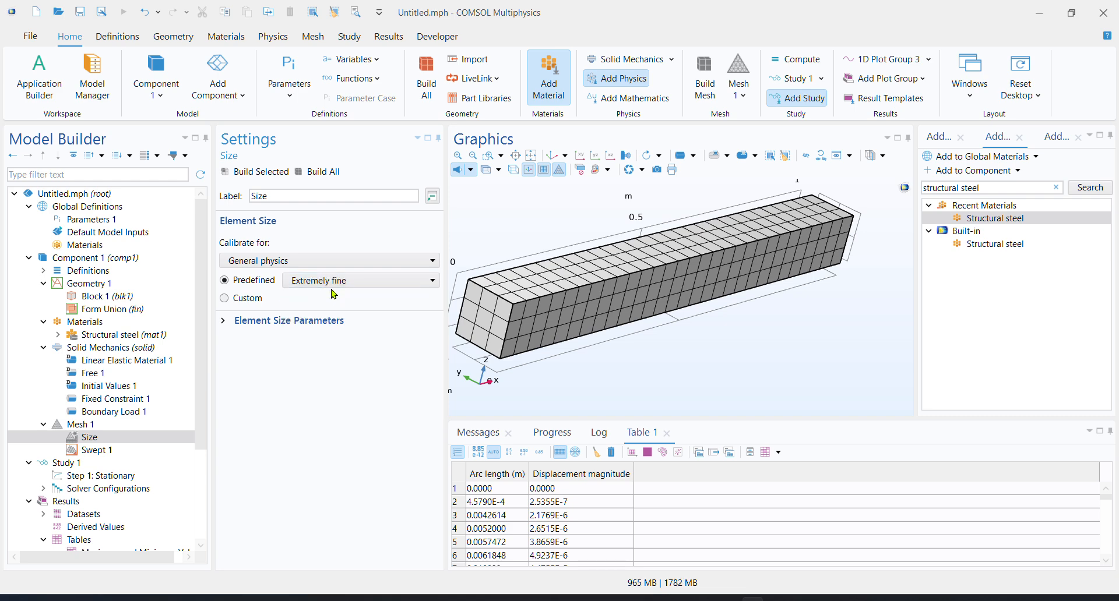
scroll(331, 287, down, 5)
click(323, 284)
click(332, 297)
click(332, 281)
click(322, 365)
click(261, 175)
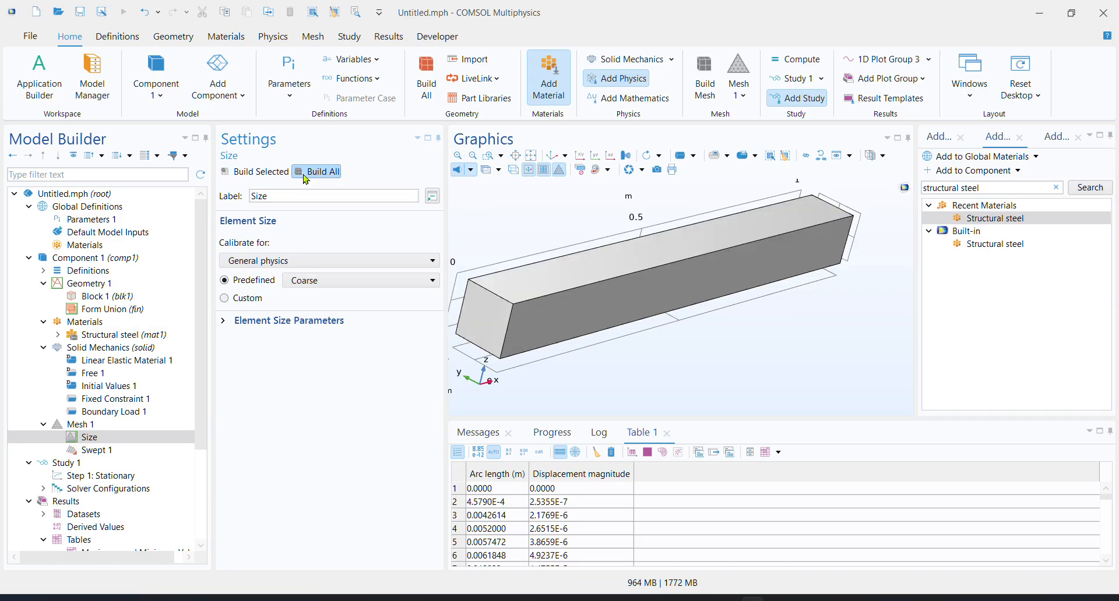
Set the predefined element size to Fine and rebuild the beam mesh
click(320, 280)
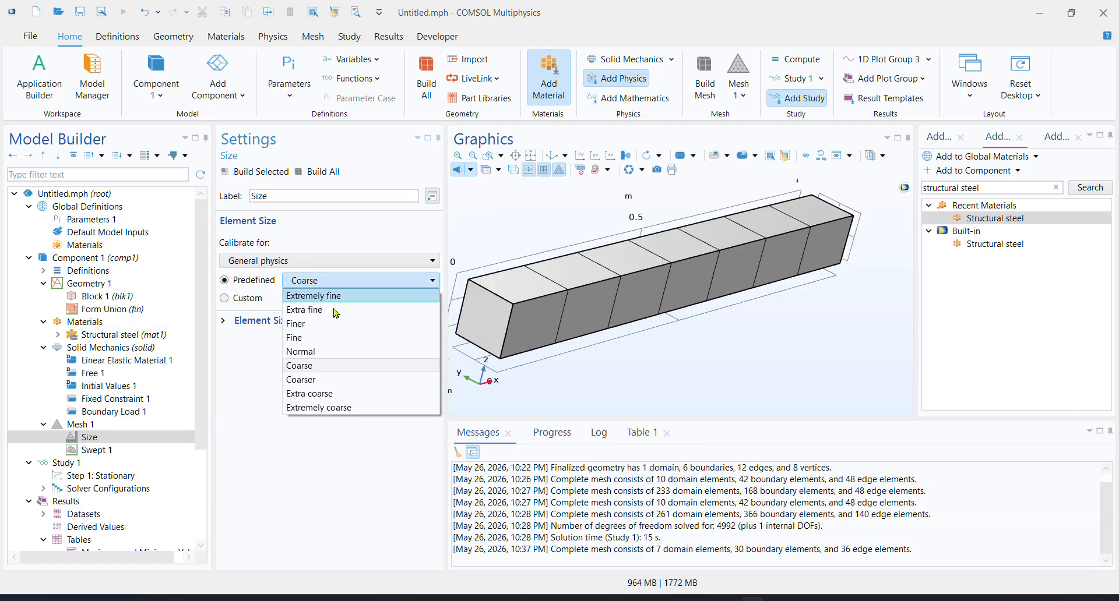
click(322, 337)
click(261, 171)
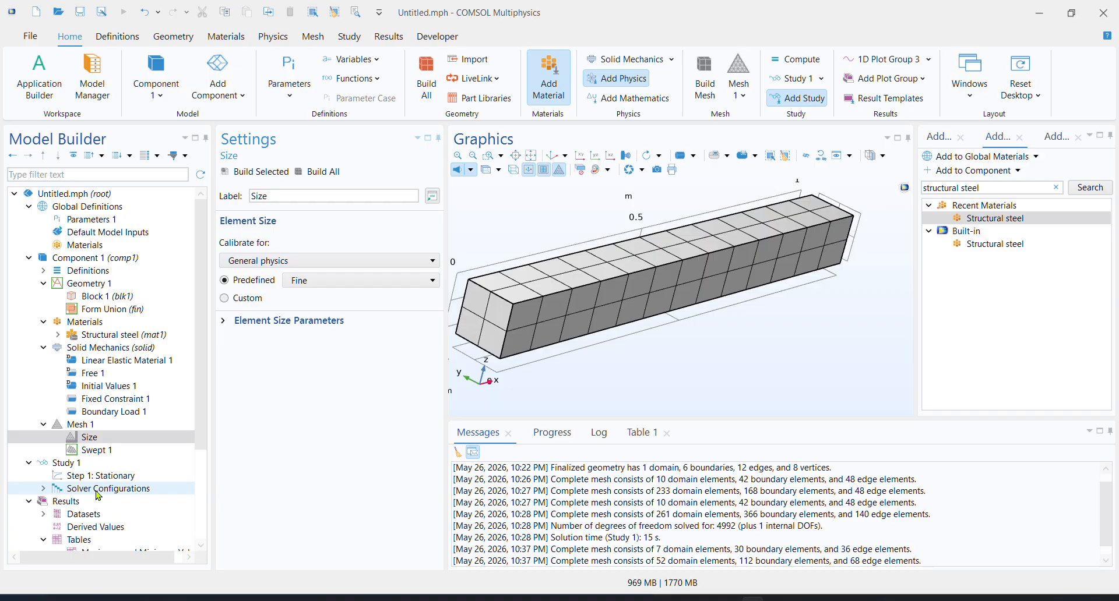
Rebuild the mesh with the predefined Normal element size and compute the stationary study
click(309, 280)
click(312, 351)
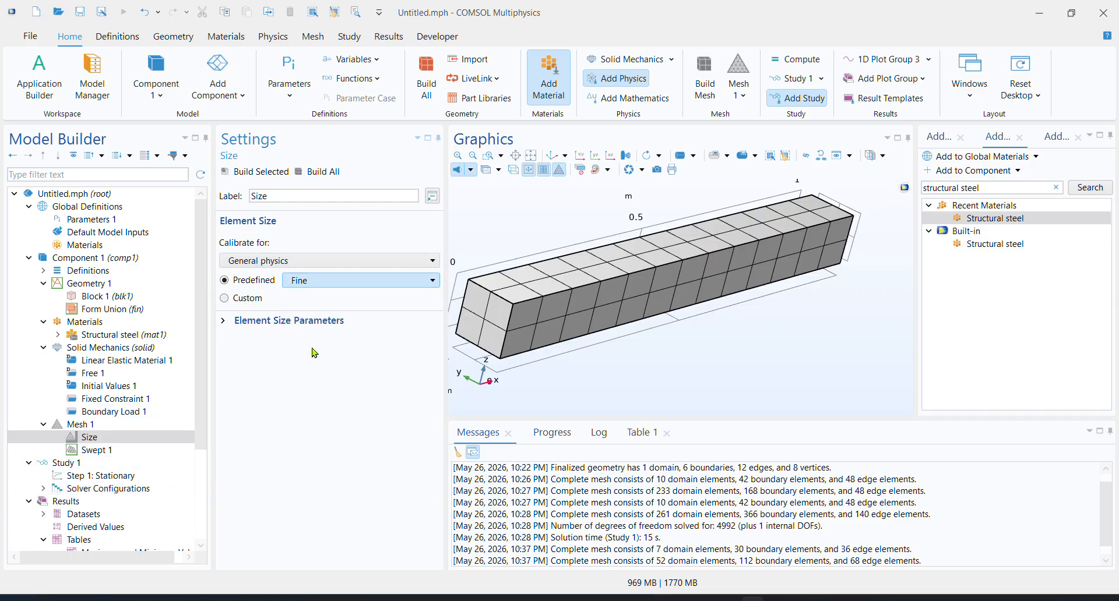
click(315, 173)
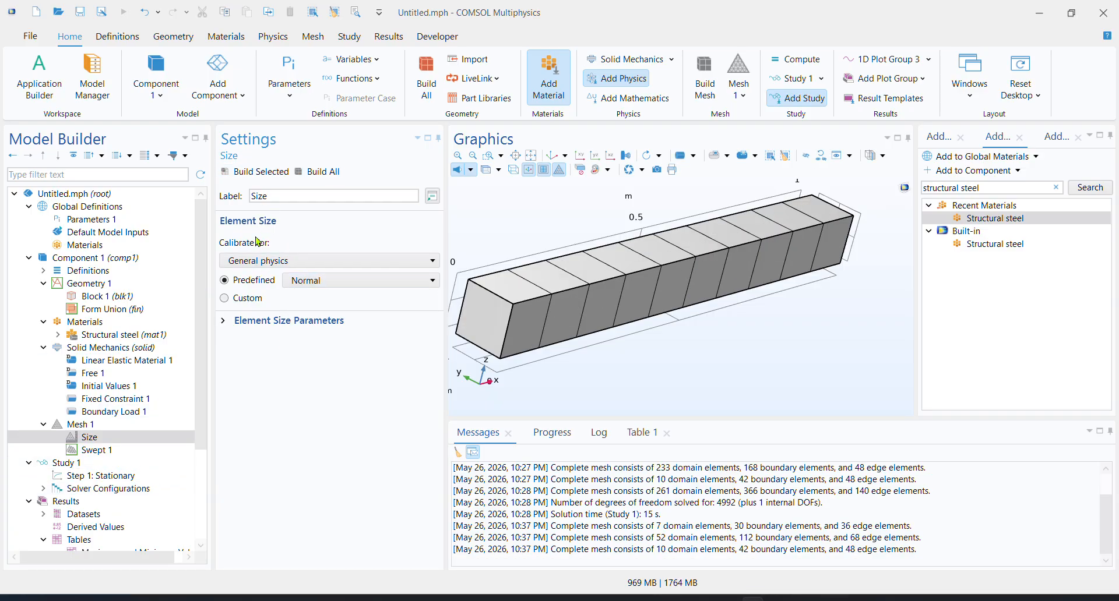
scroll(126, 463, down, 1)
click(125, 438)
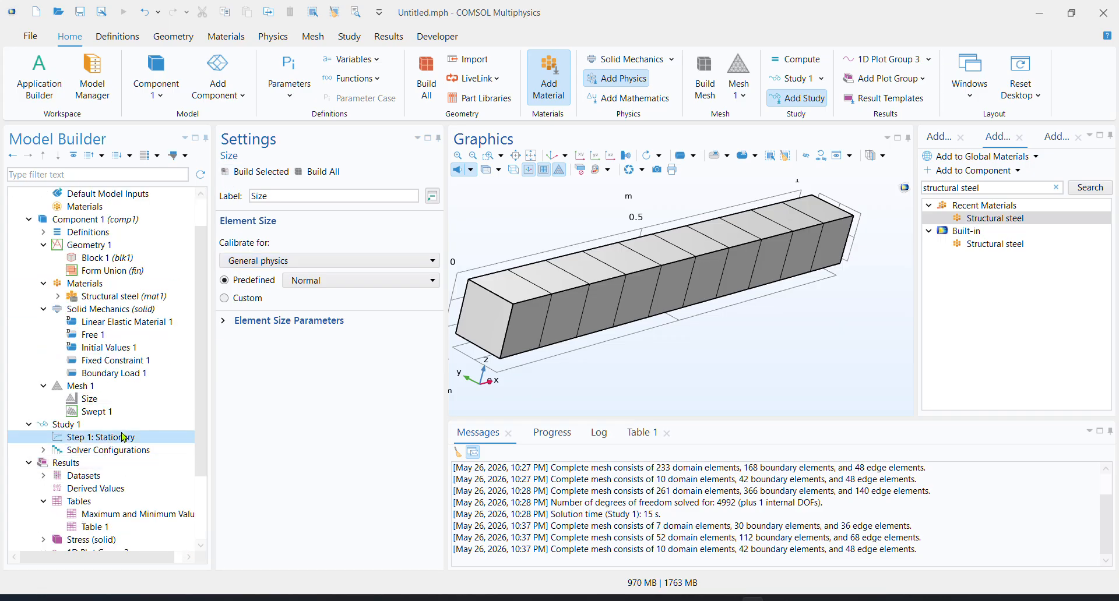
click(245, 172)
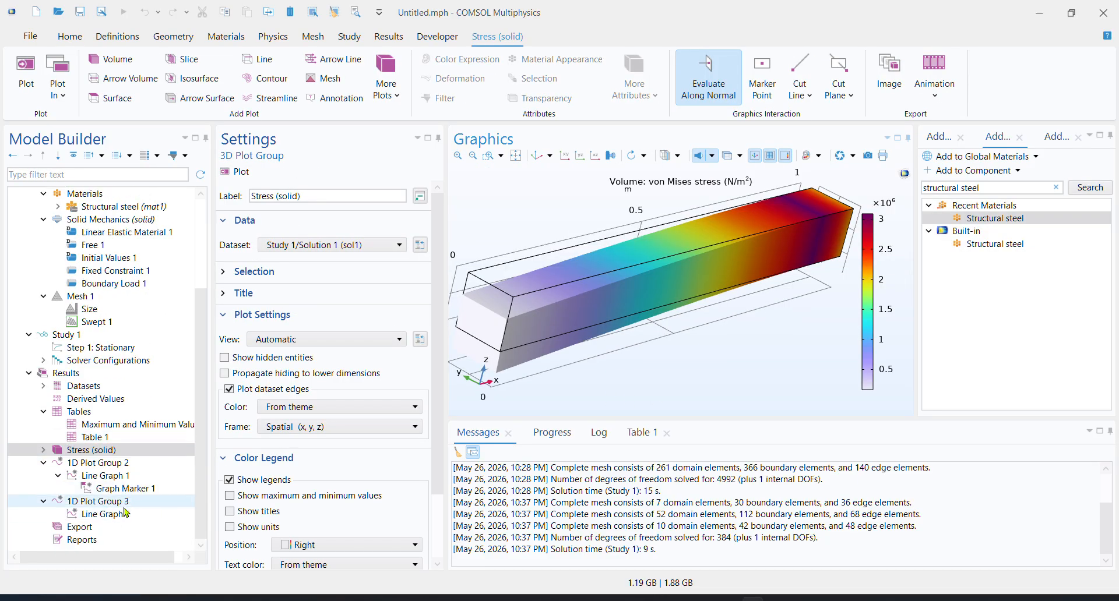
Turn off manual axis limits for 1D Plot Group 3 and replot the von Mises stress graph over the full cut line
click(127, 515)
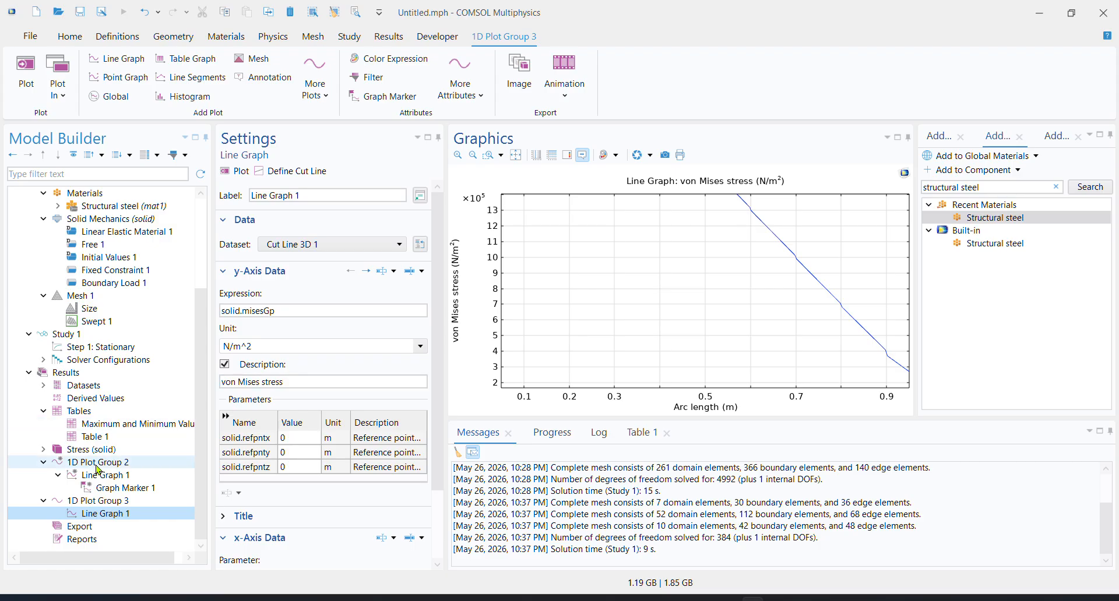
click(125, 501)
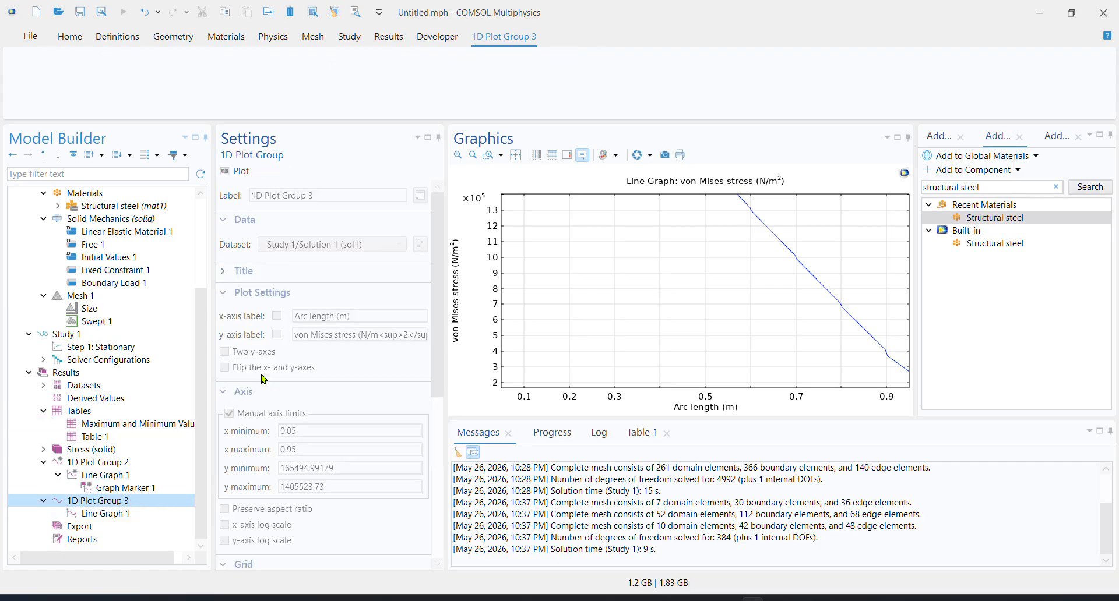
click(239, 415)
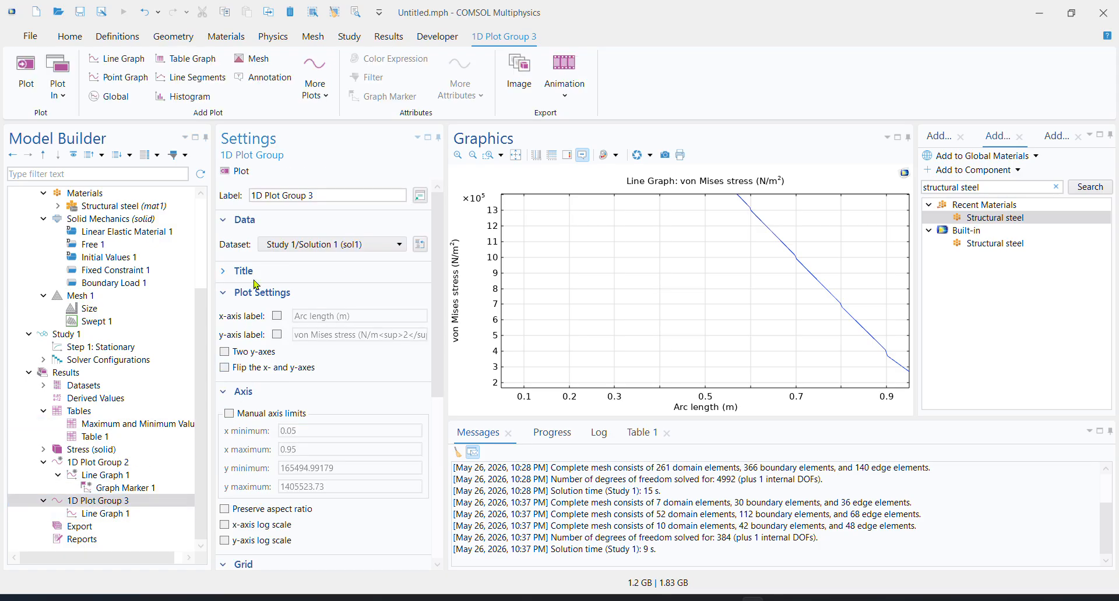
click(236, 171)
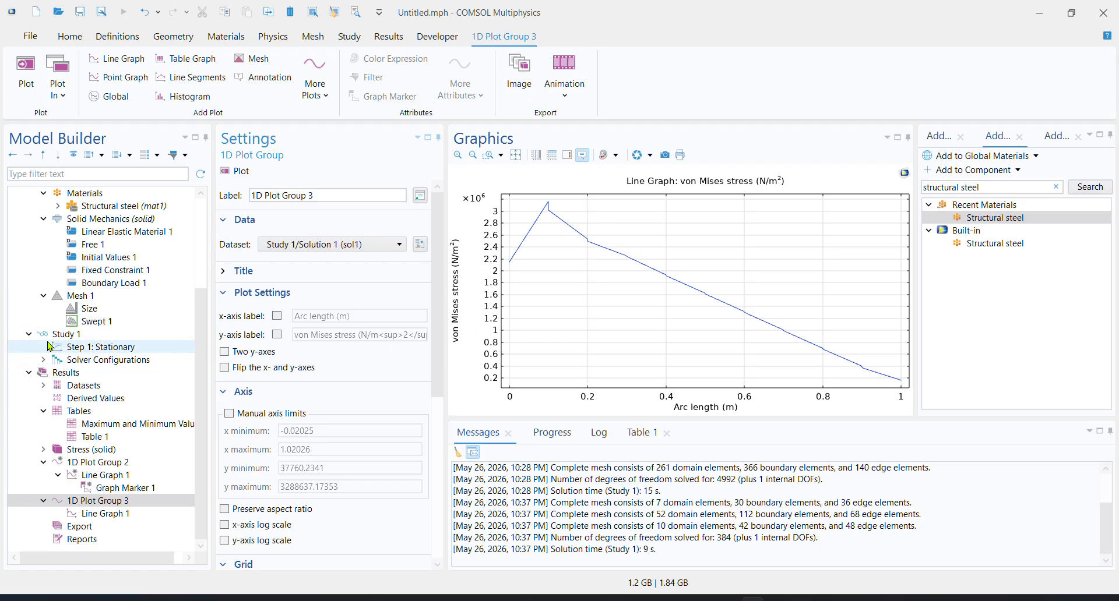
Set the predefined mesh element size to Extremely fine and build the mesh
scroll(119, 349, up, 2)
click(117, 388)
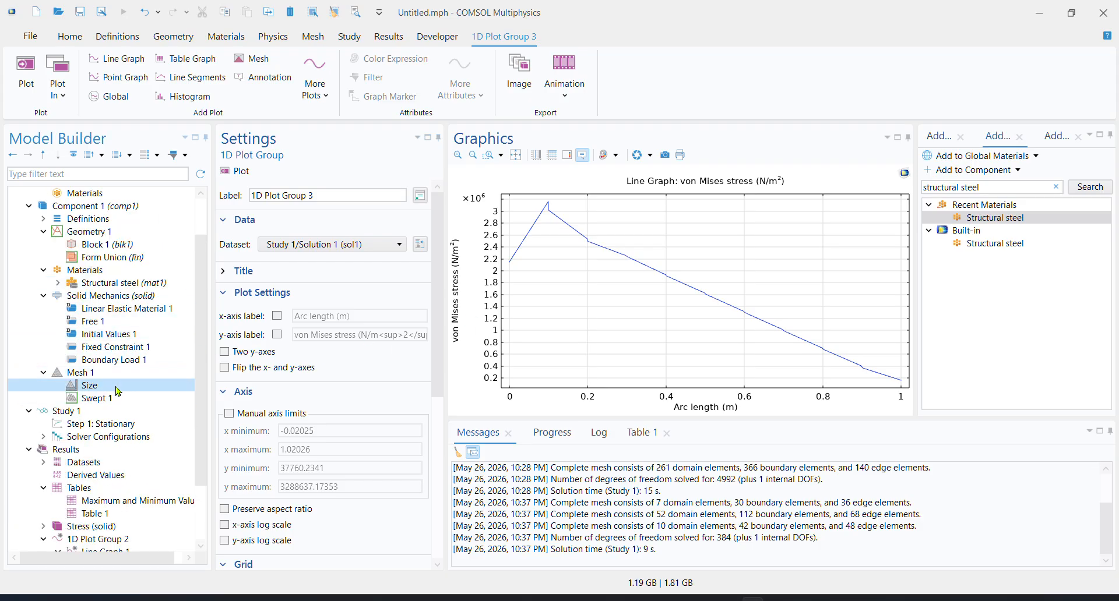
click(315, 280)
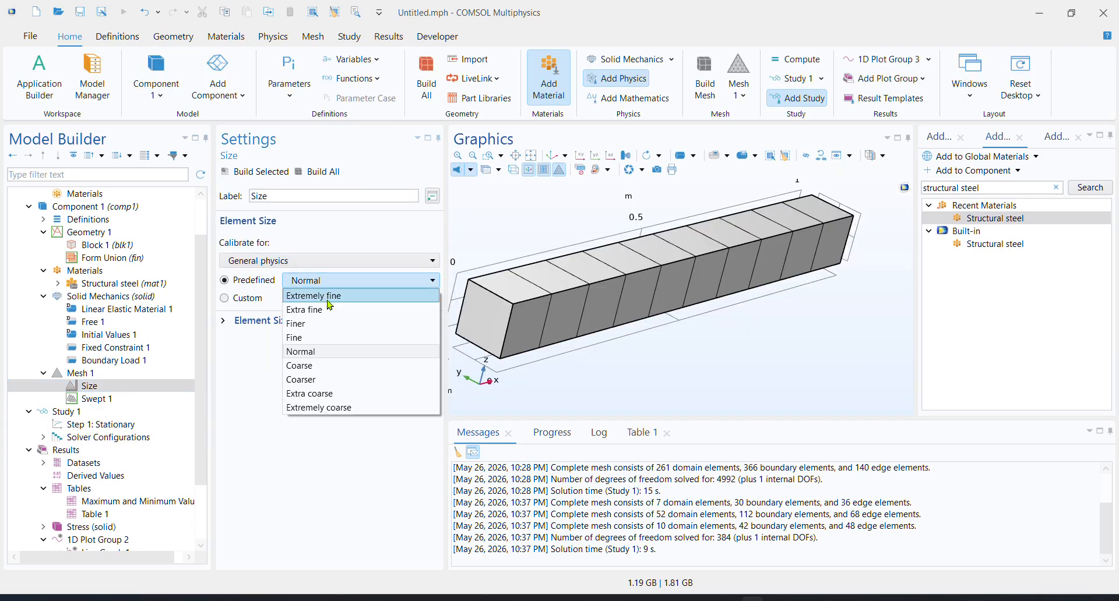
click(336, 296)
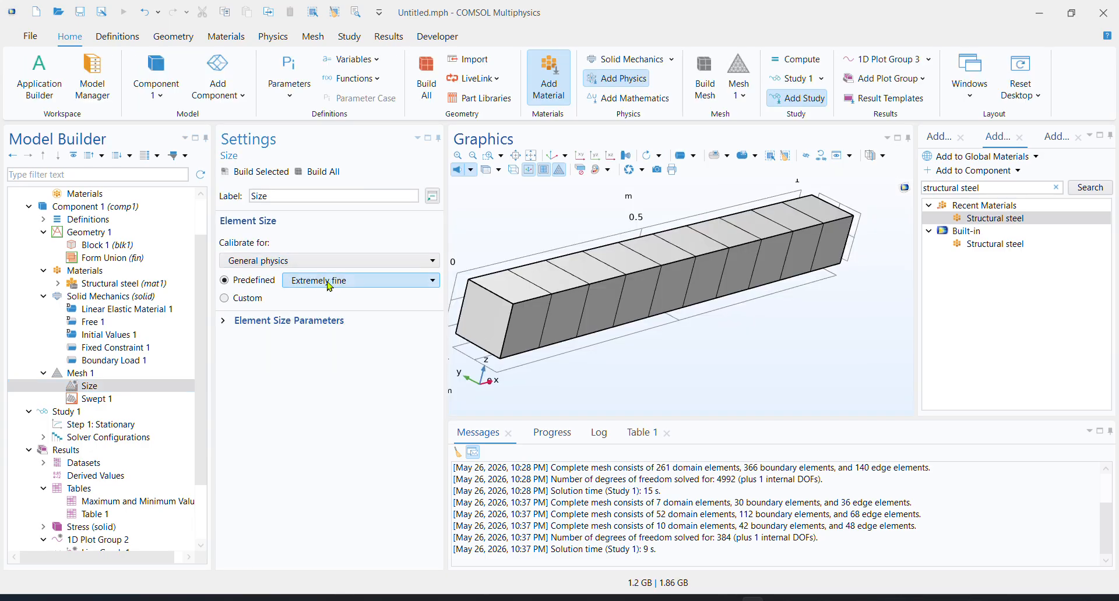
click(300, 174)
click(156, 387)
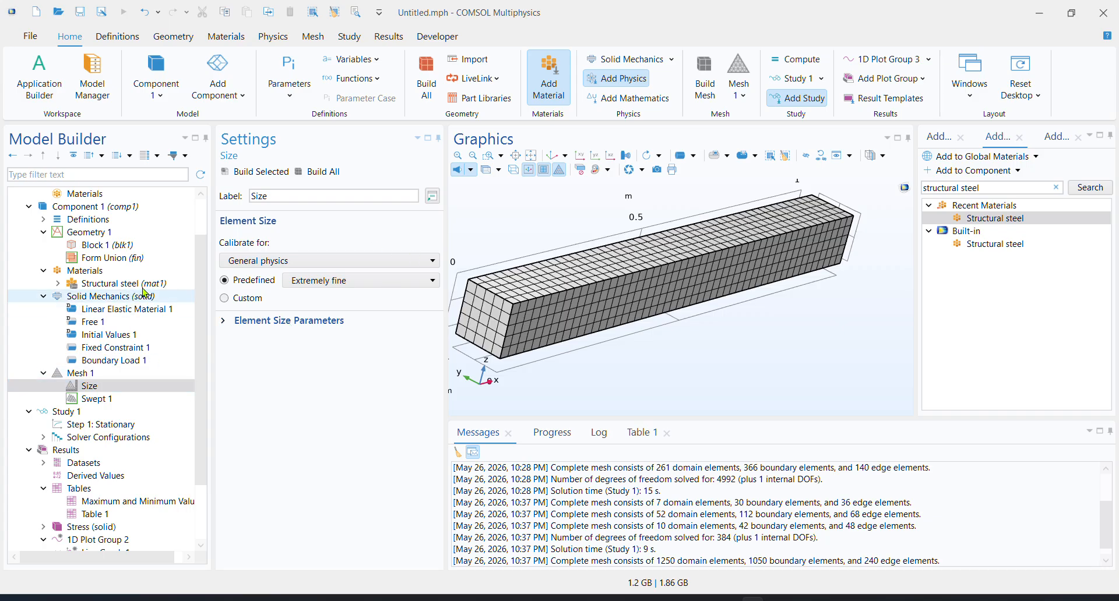
Add a global Gravity load to the Solid Mechanics physics
click(272, 37)
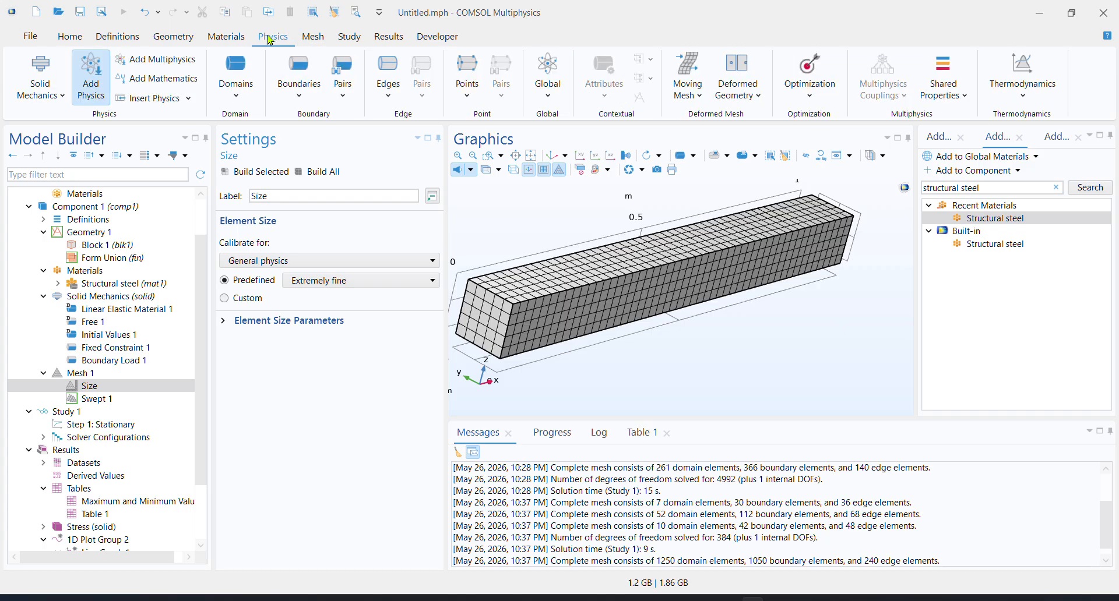
click(546, 90)
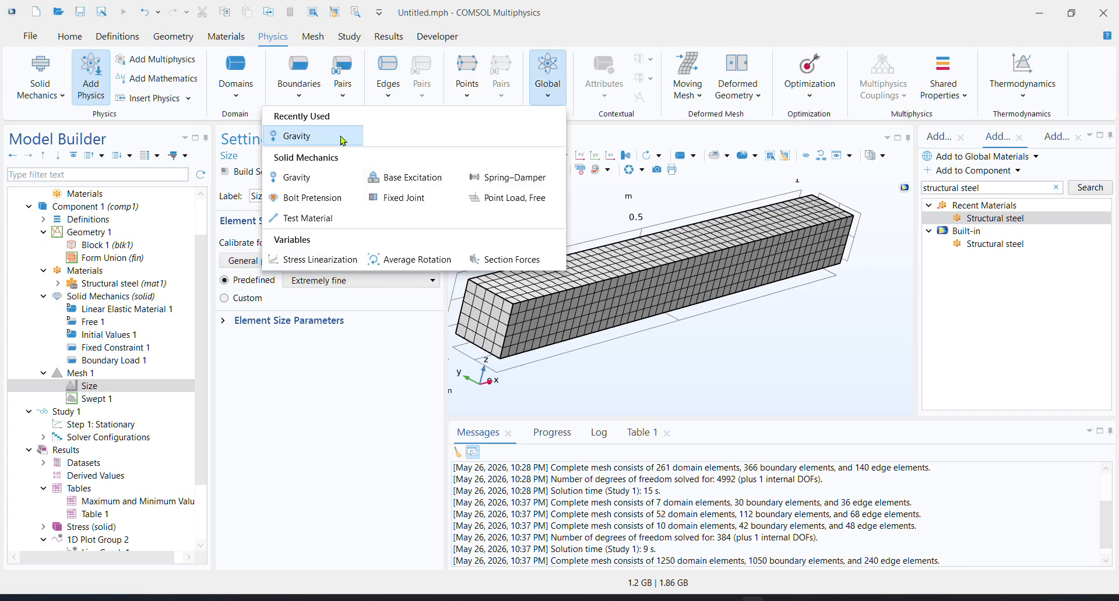
click(323, 138)
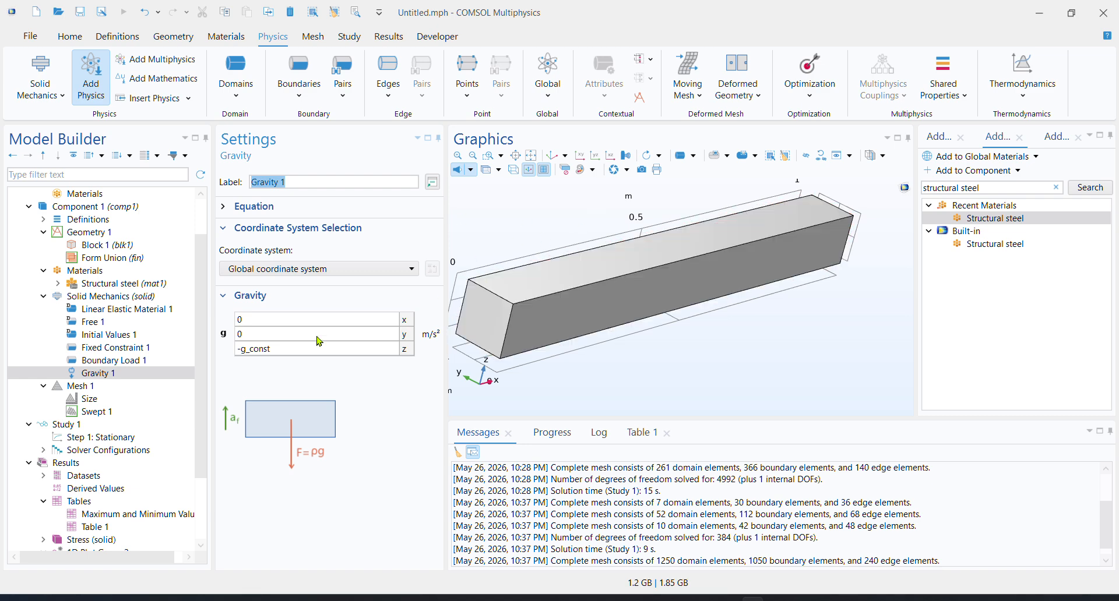
Compute the stationary study with the Extremely fine mesh and the gravity load
click(110, 401)
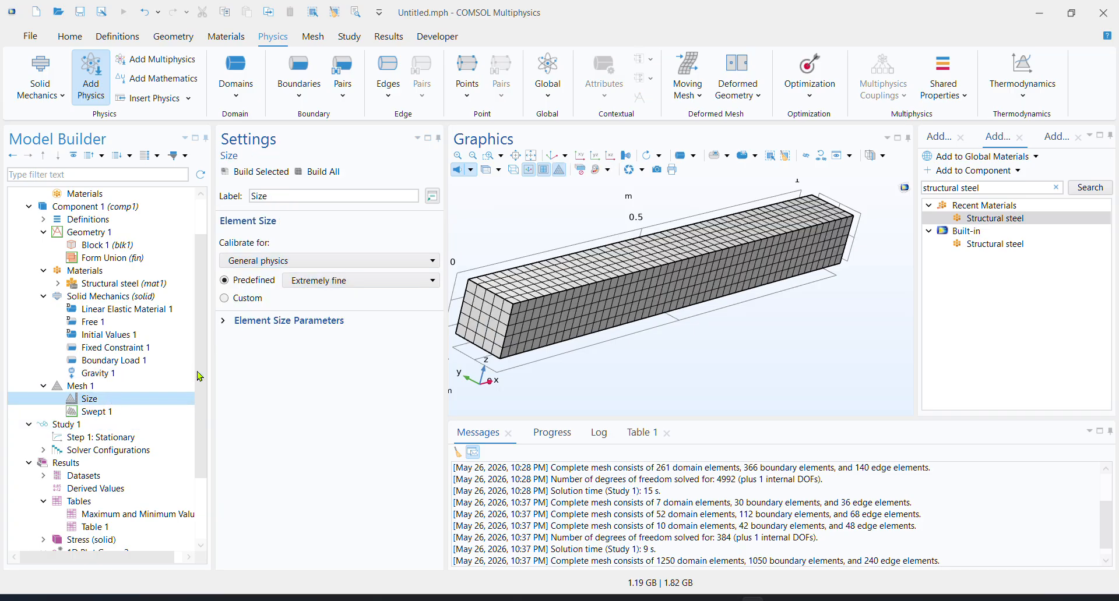
click(113, 438)
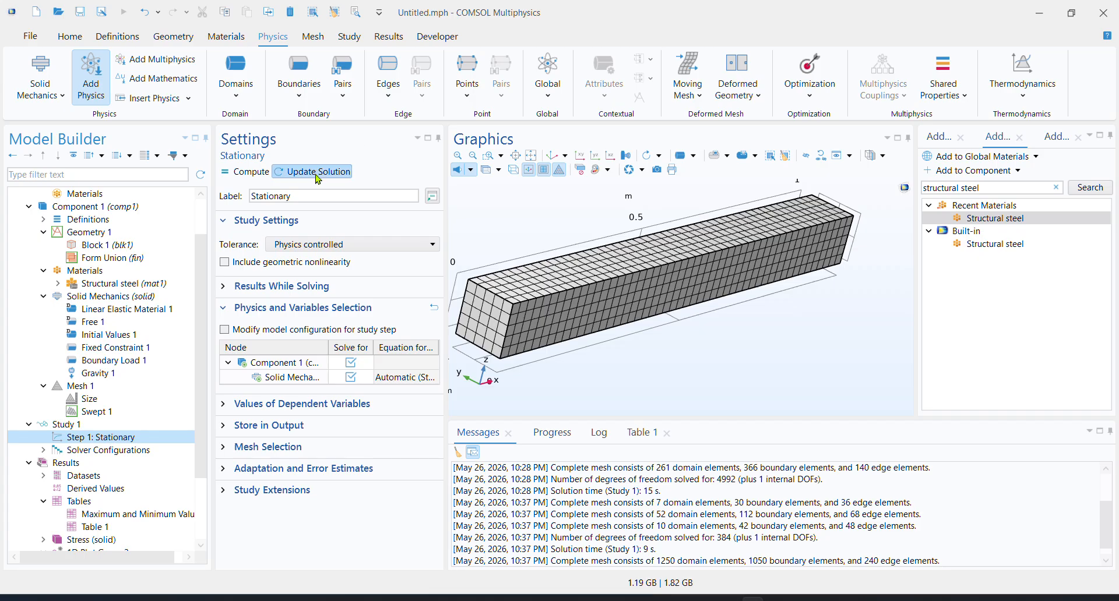
click(264, 173)
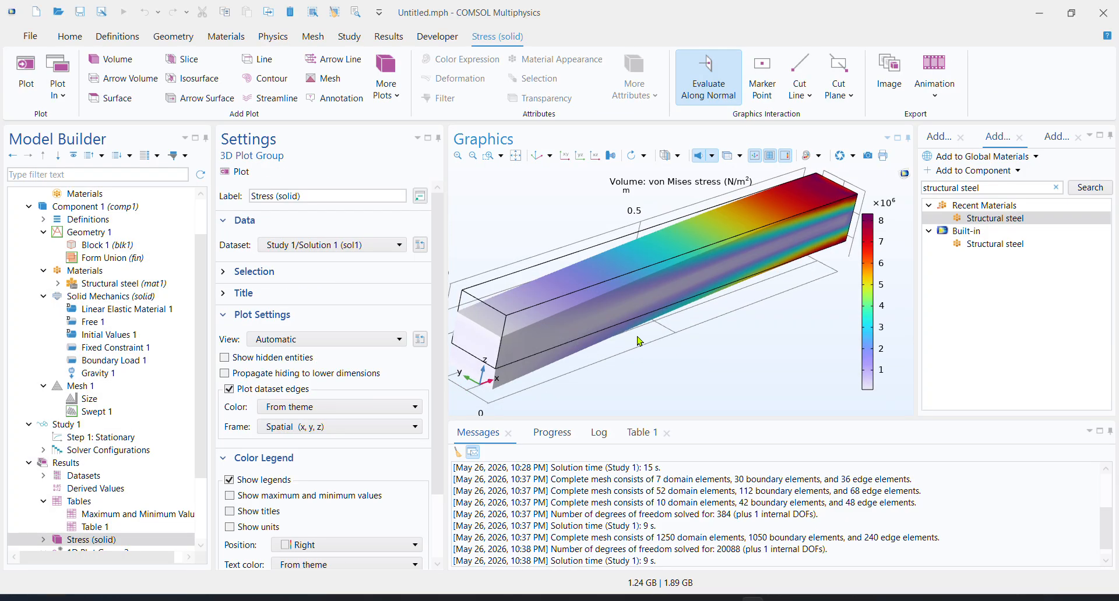
Display the von Mises stress line graph of 1D Plot Group 3 for the new solution
scroll(112, 497, down, 1)
scroll(112, 497, down, 1)
click(123, 518)
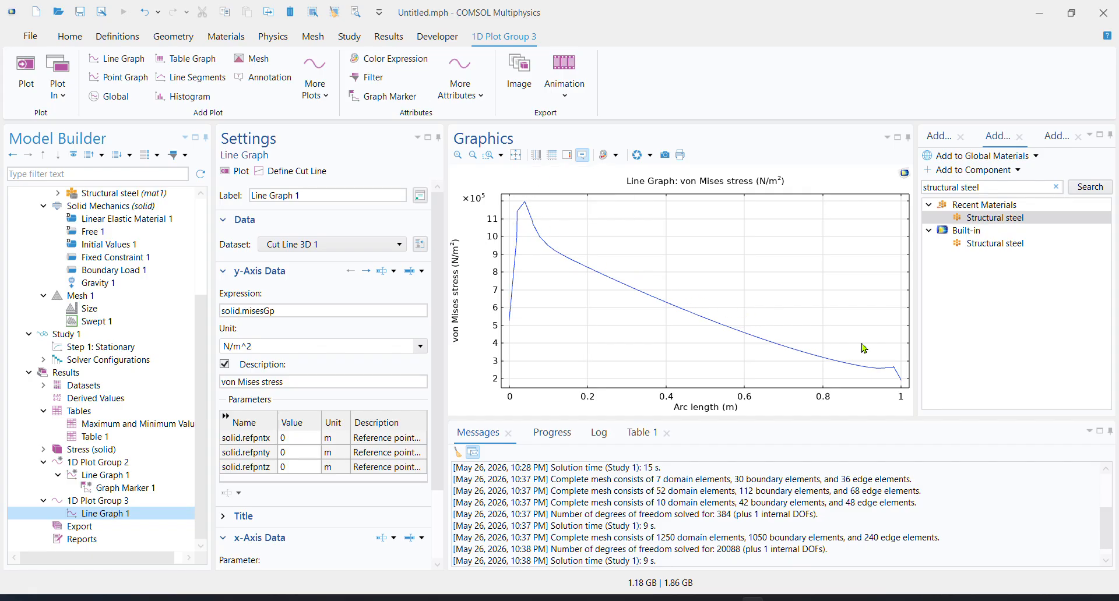
Set the x-axis limits of 1D Plot Group 3 to 0.05 minimum and 0.95 maximum and replot the von Mises stress graph
click(117, 502)
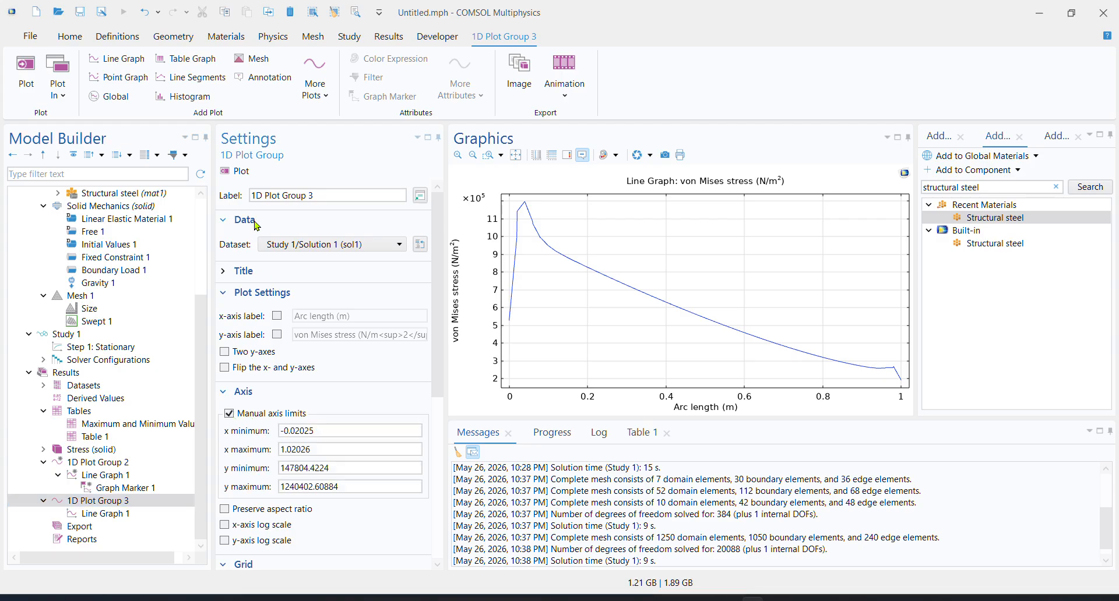
click(240, 176)
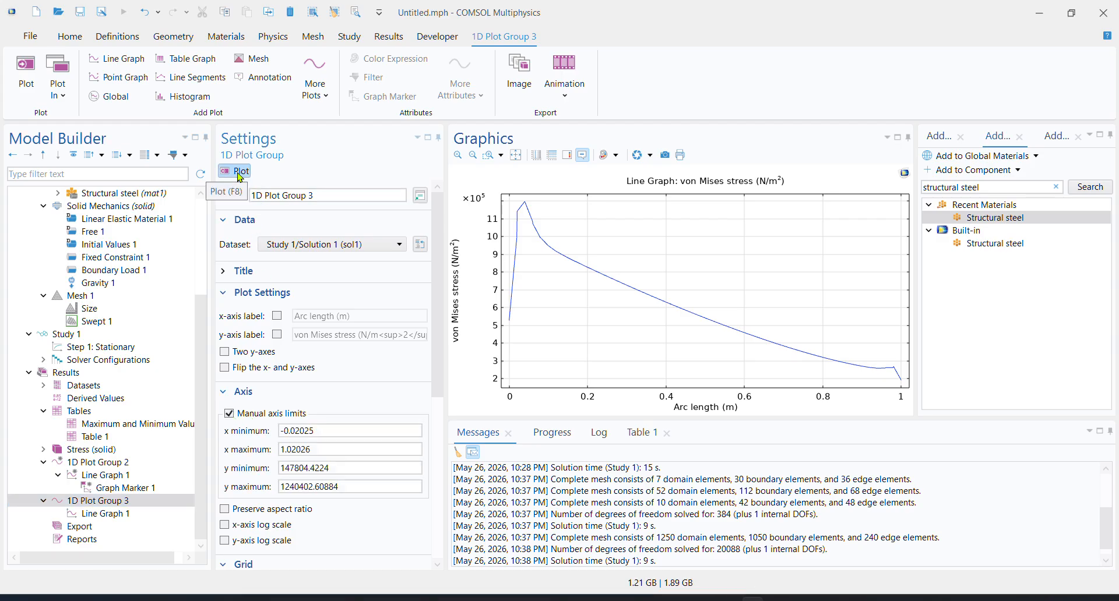
click(374, 430)
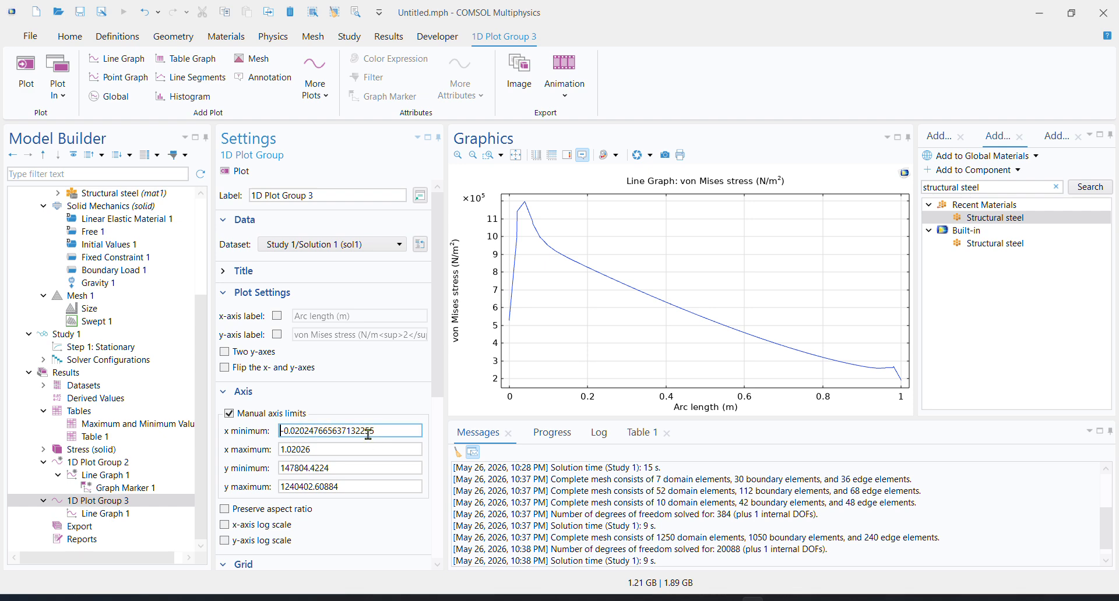
double_click(375, 430)
text(0.0)
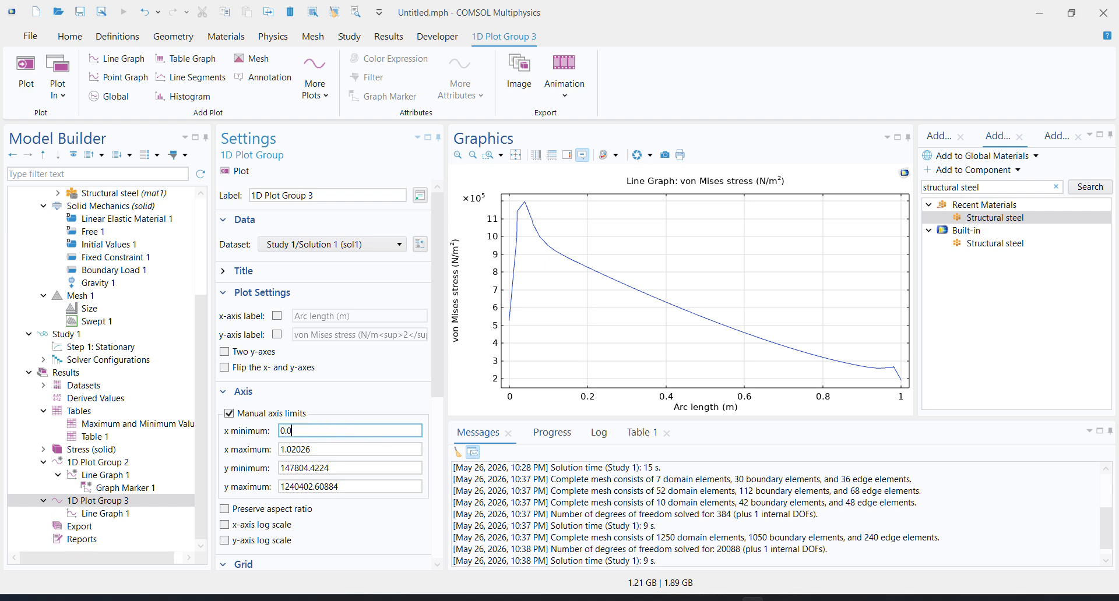
text(5)
click(363, 450)
triple_click(364, 450)
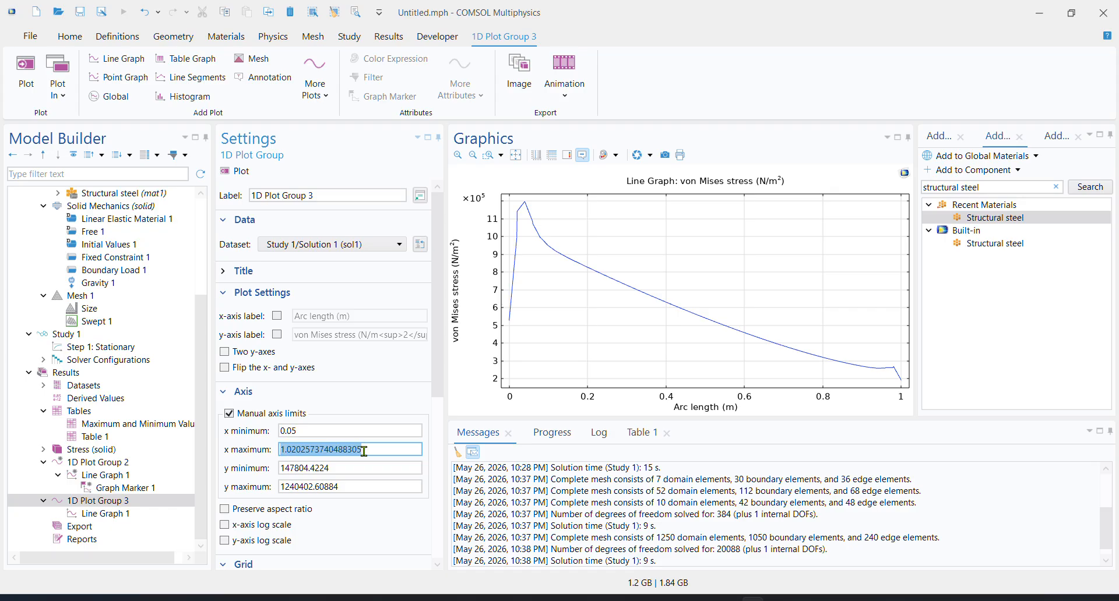
text(0.95)
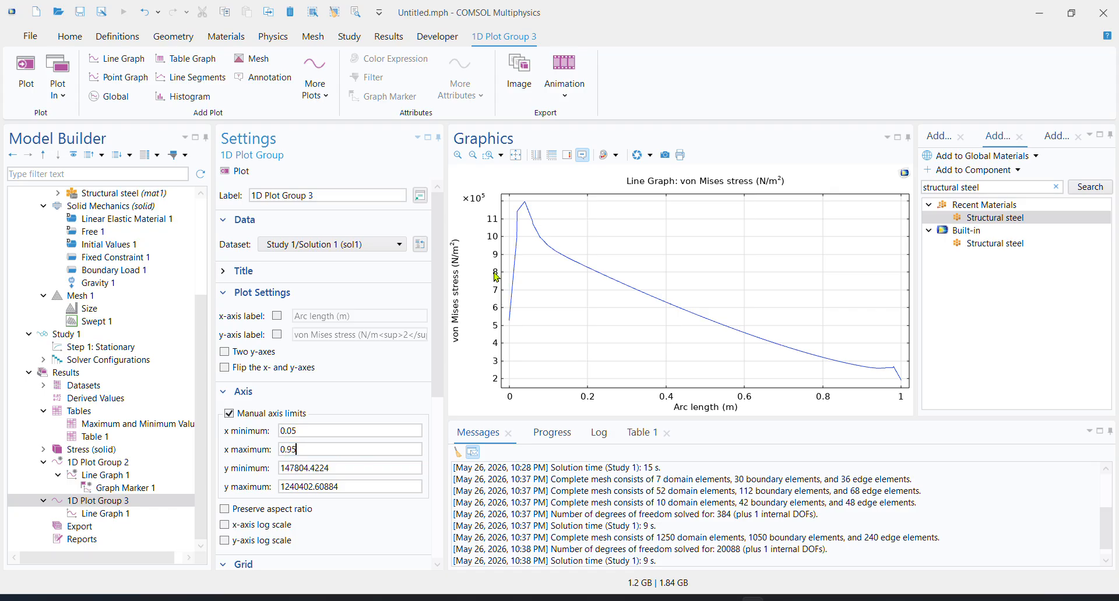
click(331, 391)
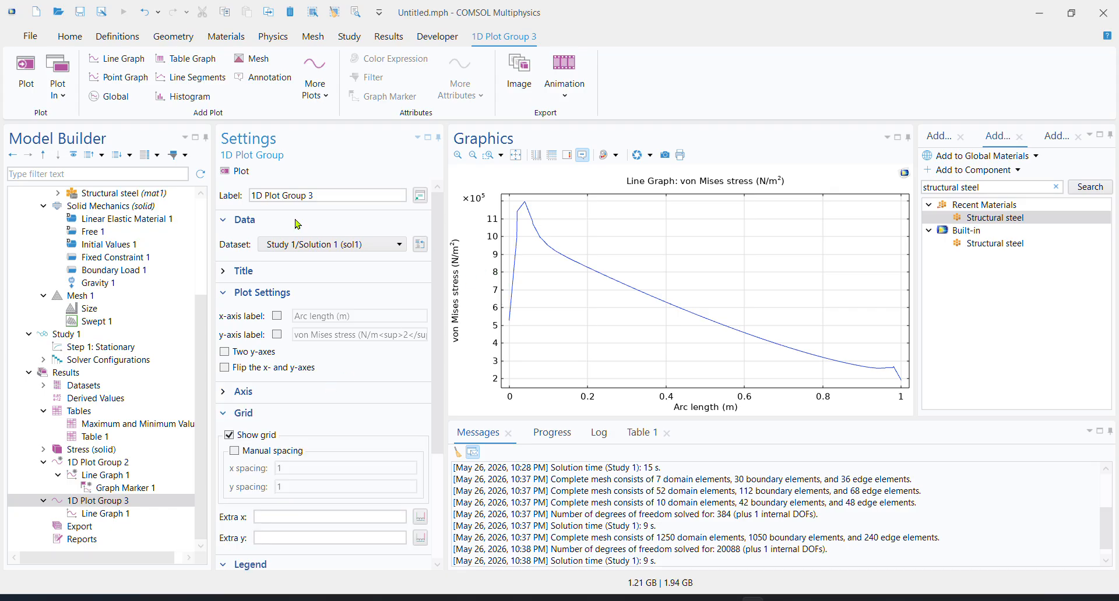
click(236, 172)
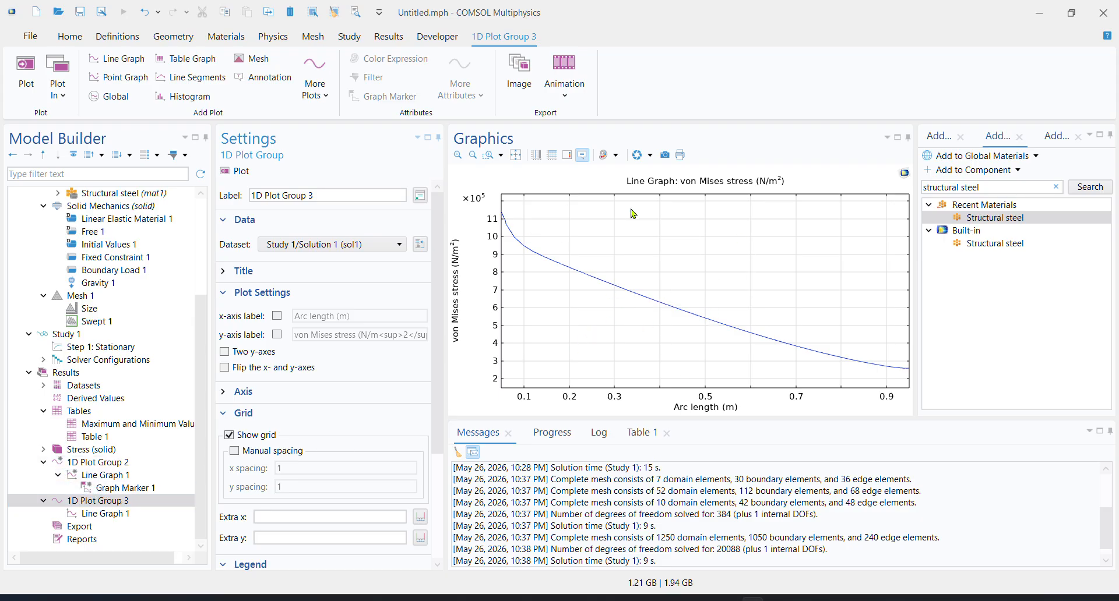
Add a Graph Marker to the von Mises line graph in 1D Plot Group 3
click(105, 502)
right_click(107, 505)
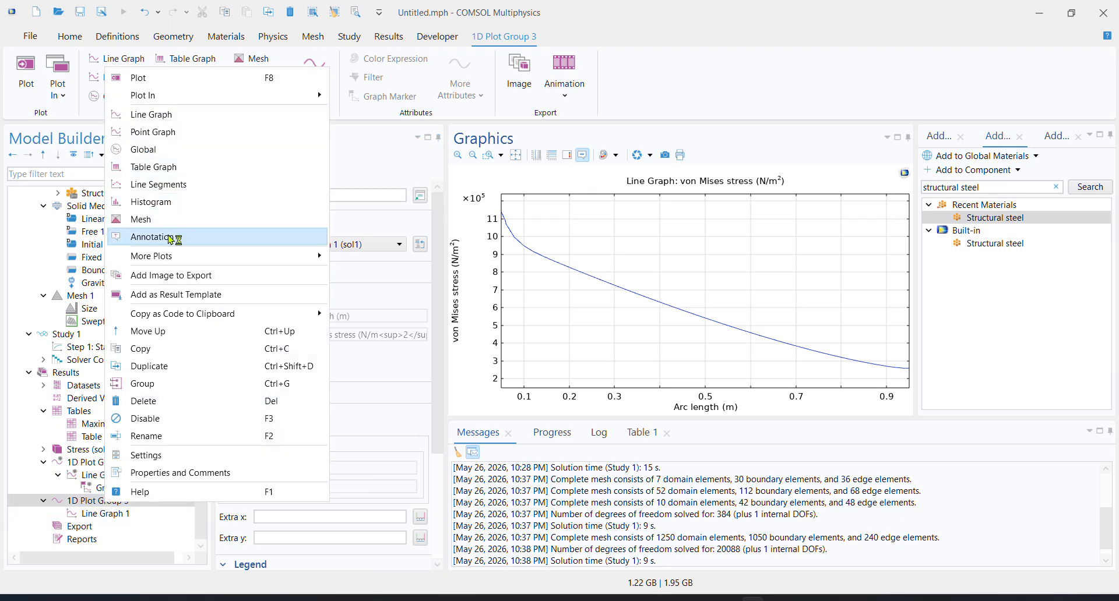
click(86, 515)
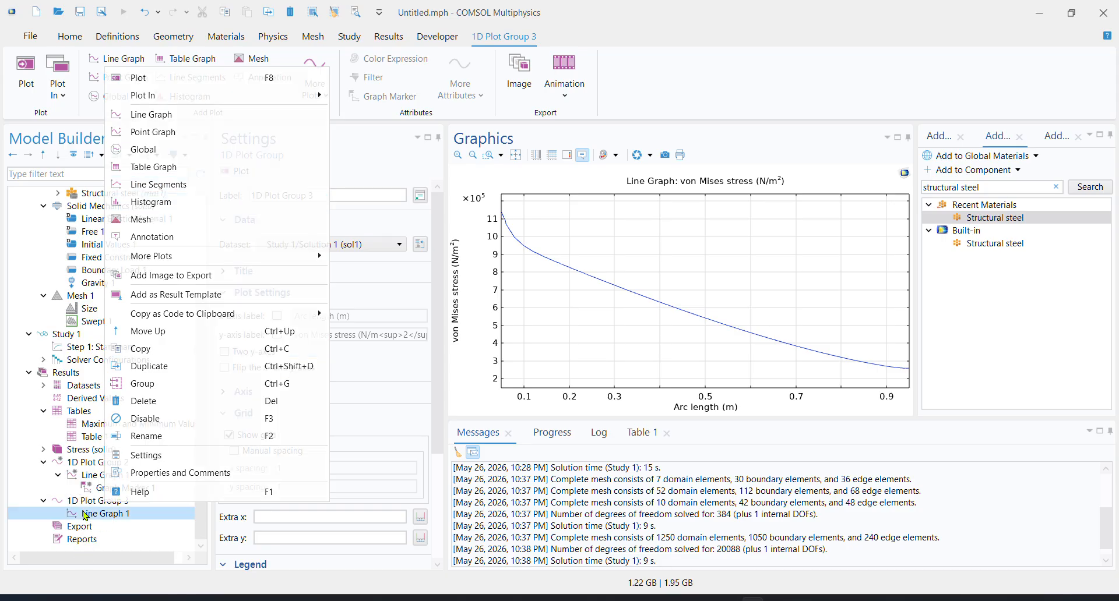
right_click(89, 520)
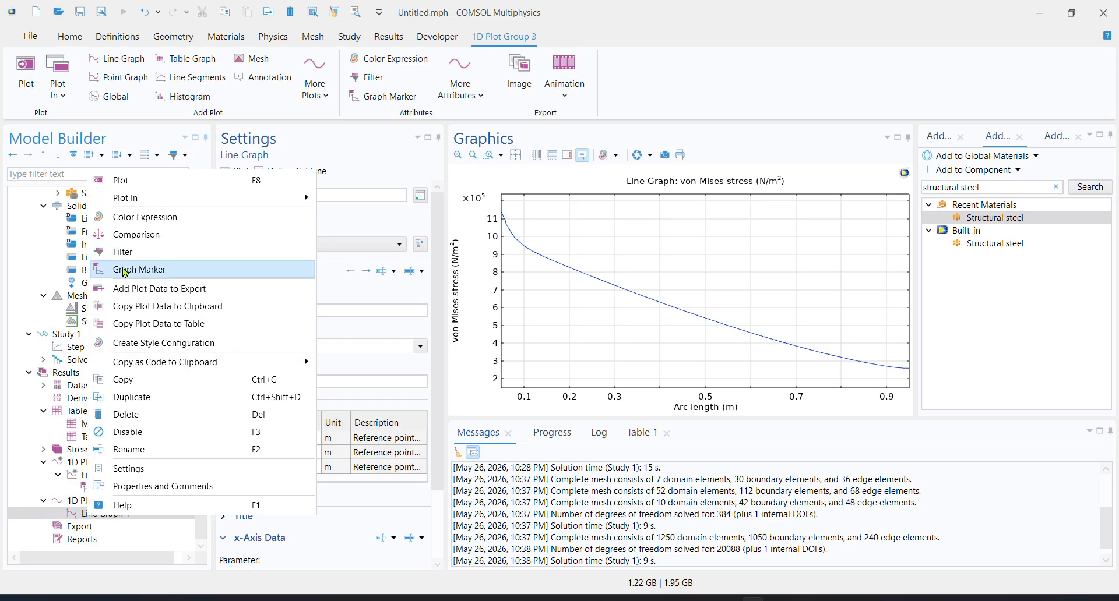
click(150, 277)
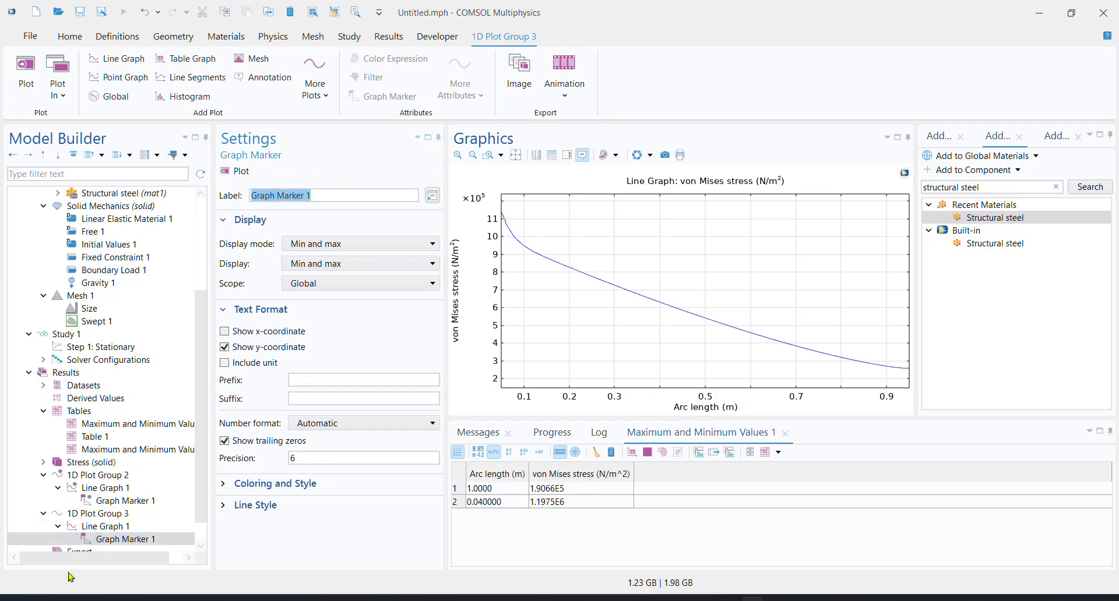
Copy the plot data of the von Mises line graph to a table and look through its arc length and stress rows
click(104, 528)
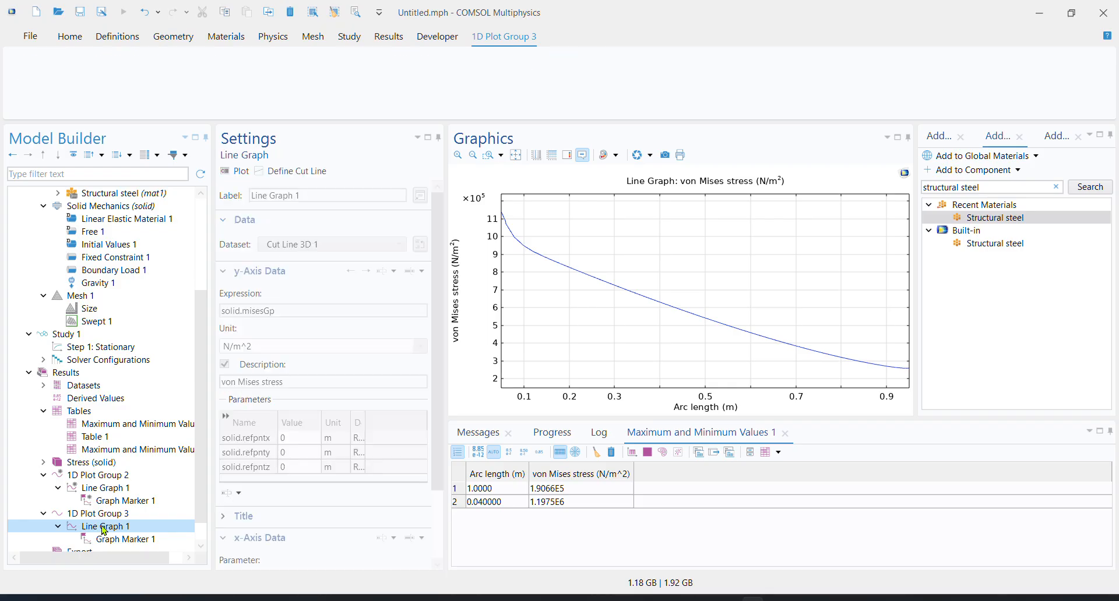
right_click(103, 528)
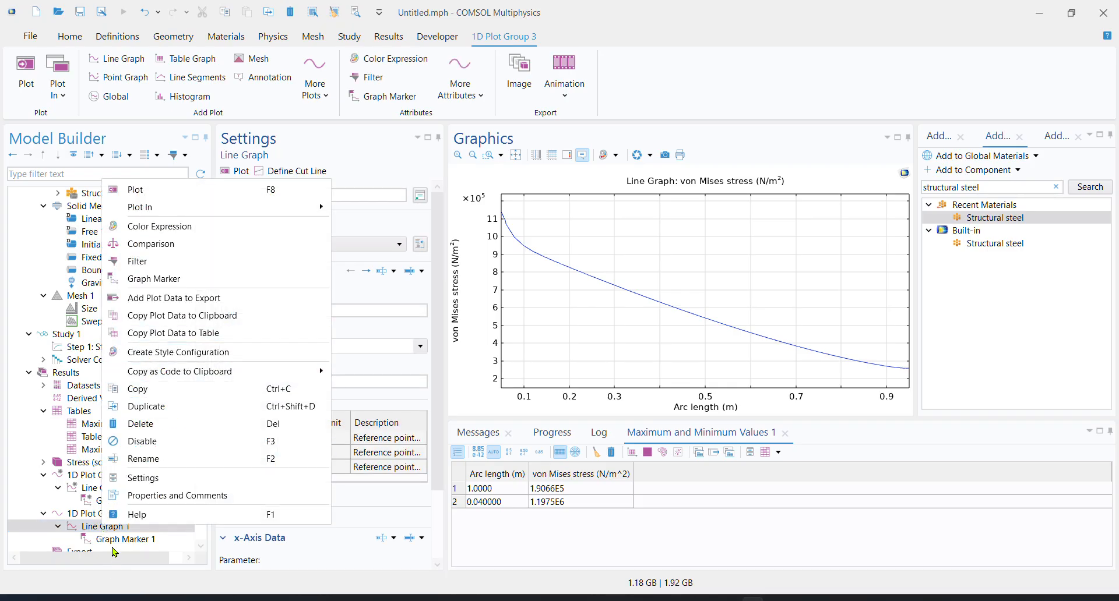
click(226, 333)
scroll(539, 511, down, 5)
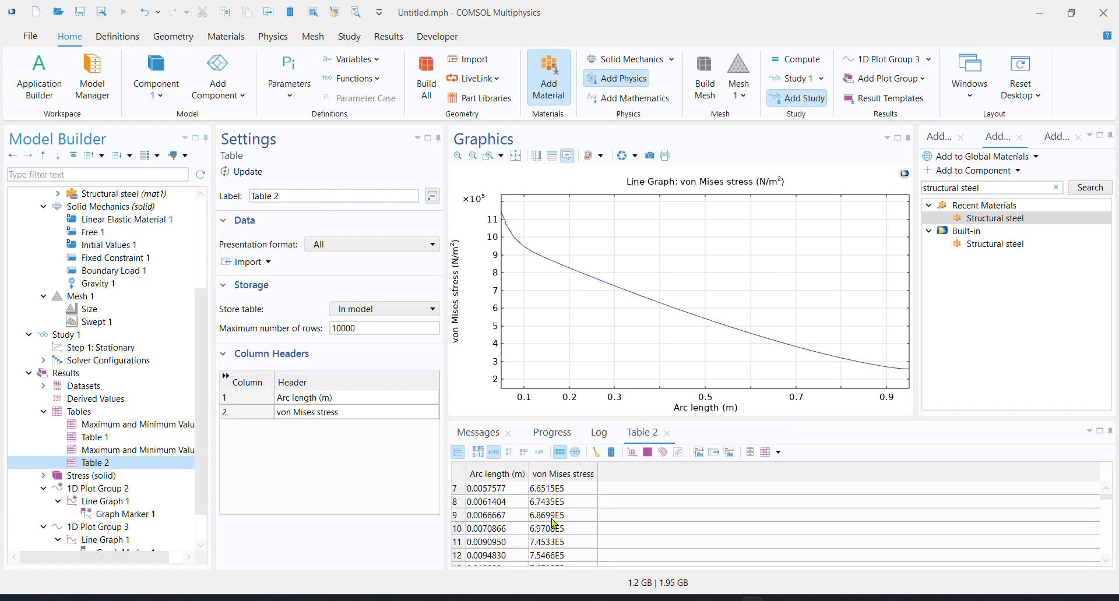
scroll(525, 504, down, 3)
scroll(525, 504, down, 13)
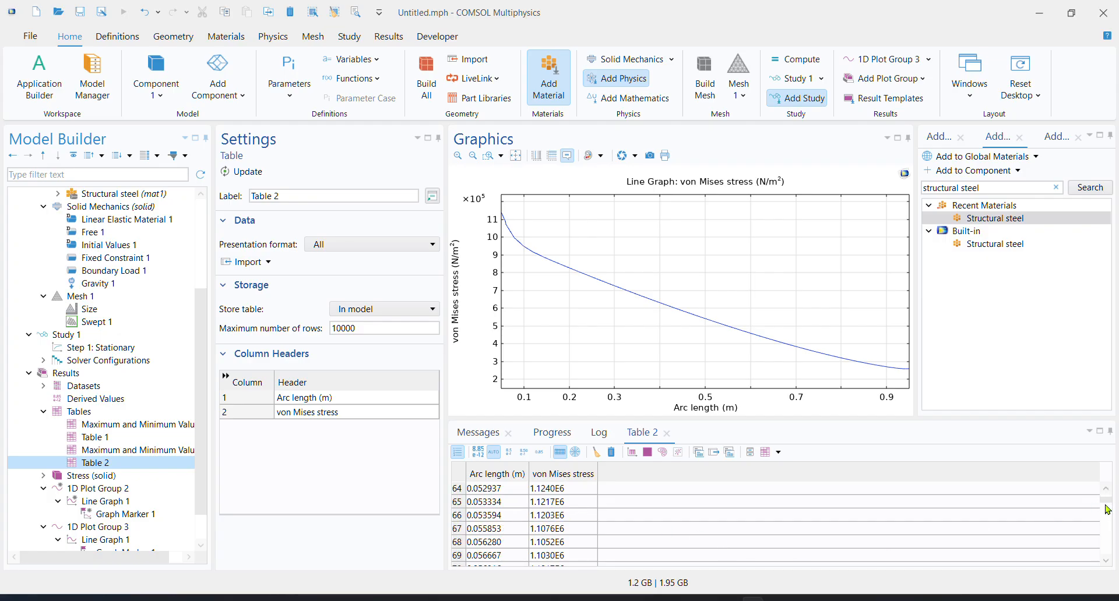
mouse_move(1107, 509)
mouse_down()
mouse_move(1108, 543)
mouse_move(1107, 494)
mouse_up()
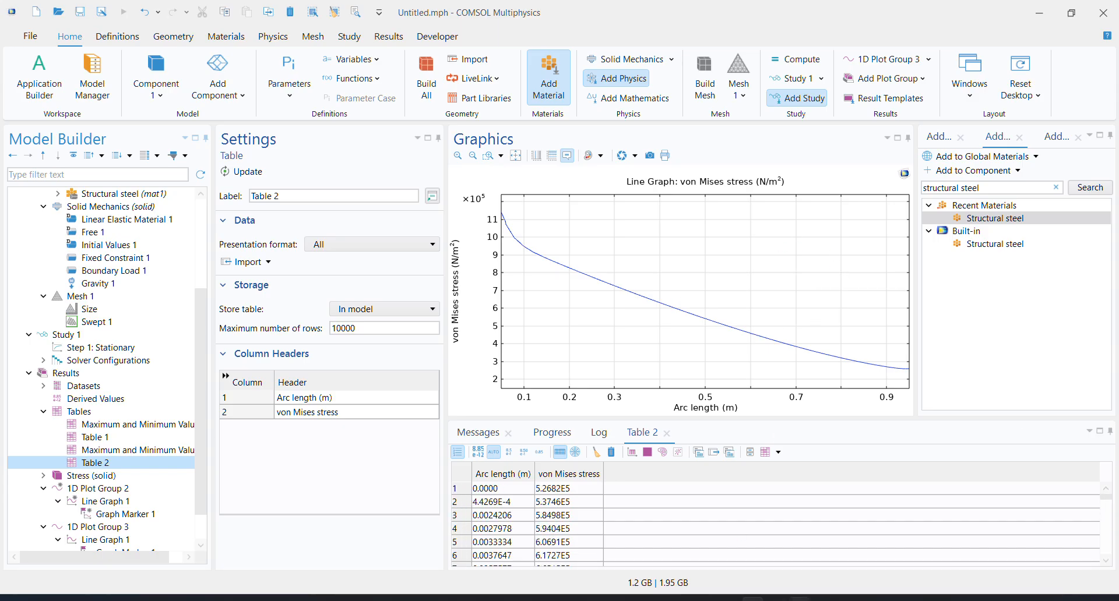
Switch to the Krita sketch and draw a red dividing line below the von Mises versus arc length diagram
click(759, 535)
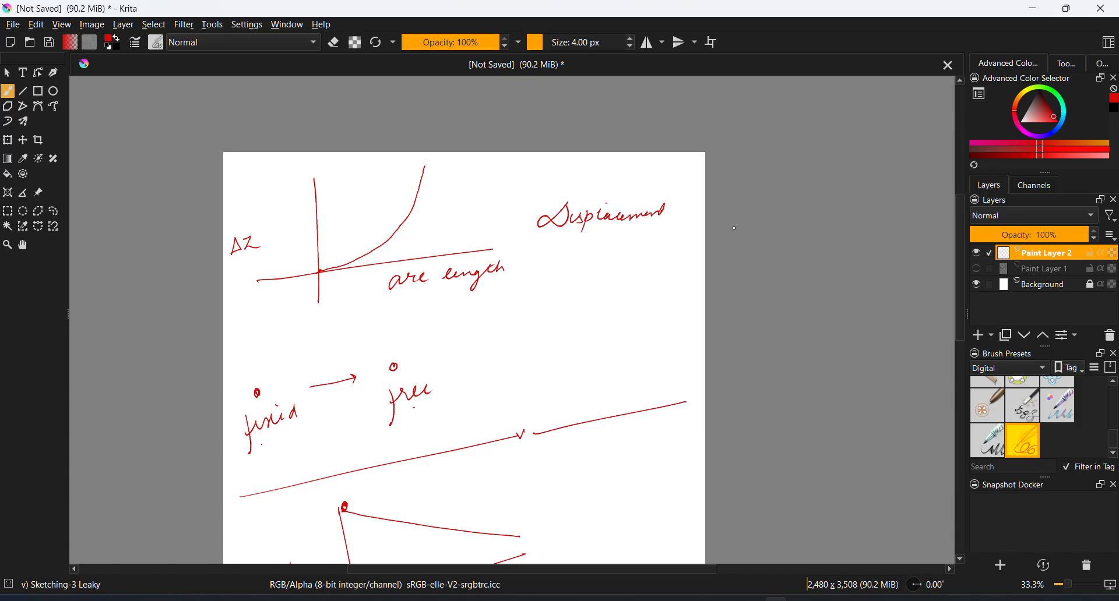
key(space)
drag(605, 355, 574, 204)
drag(575, 322, 579, 245)
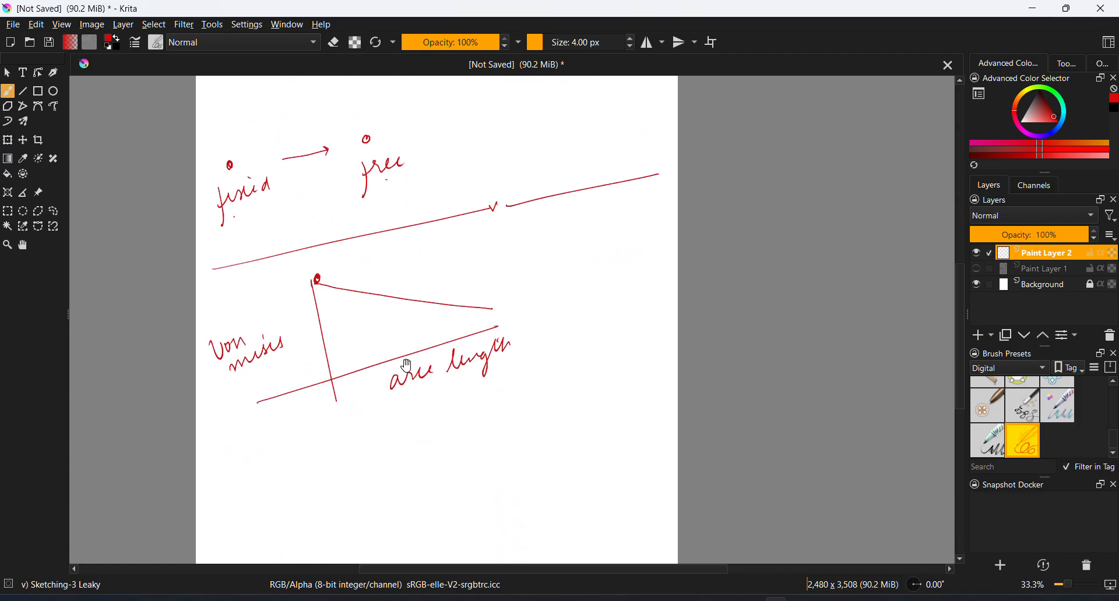
drag(215, 473, 525, 381)
drag(538, 379, 678, 324)
Handwrite the heading "Eigen frequency" in red below the dividing line and underline it twice
key(space)
drag(429, 438, 419, 310)
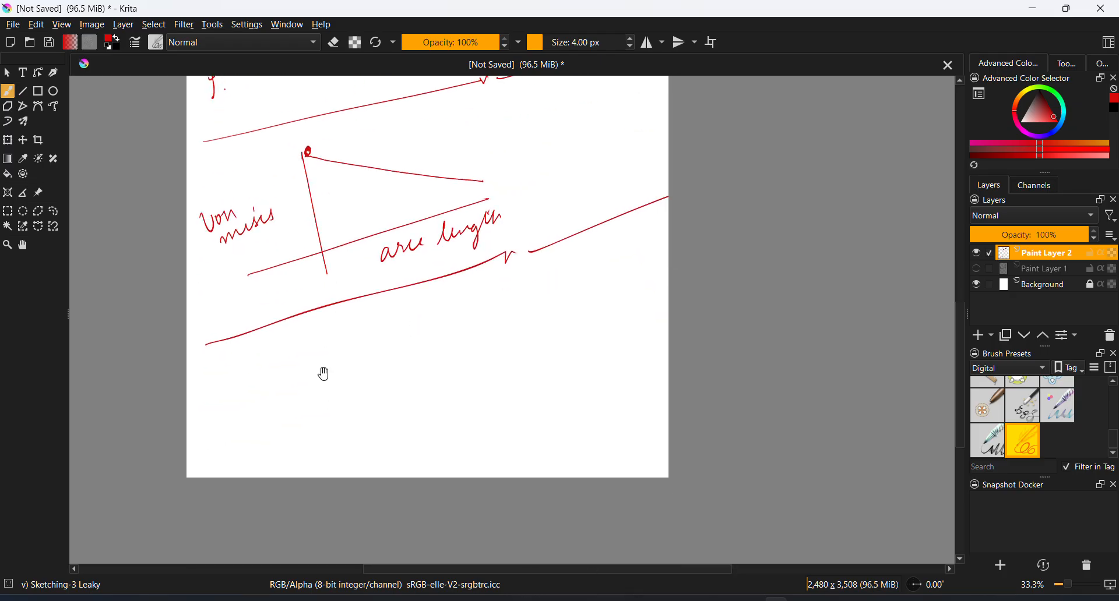
mouse_move(258, 357)
mouse_down()
mouse_move(279, 373)
mouse_move(325, 355)
mouse_move(355, 390)
mouse_up()
drag(359, 341, 367, 345)
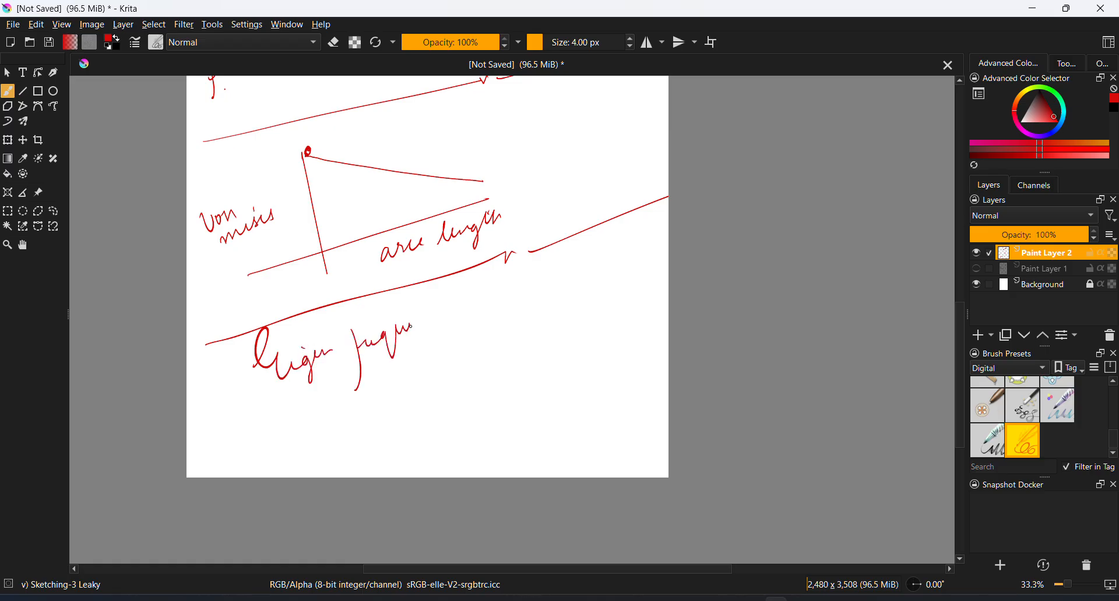
drag(290, 394, 474, 318)
drag(284, 414, 478, 320)
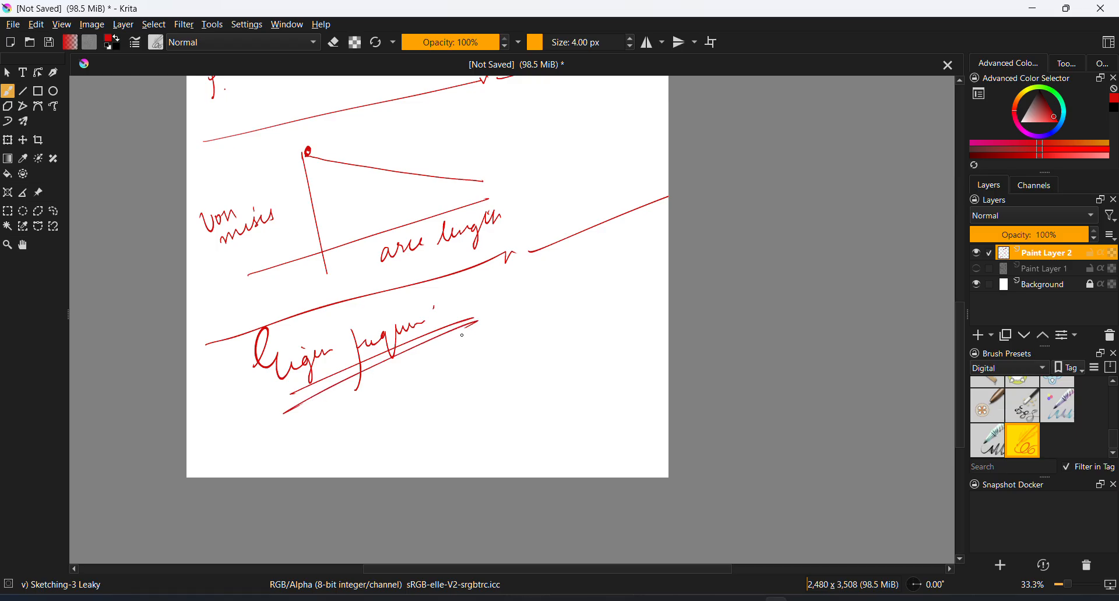